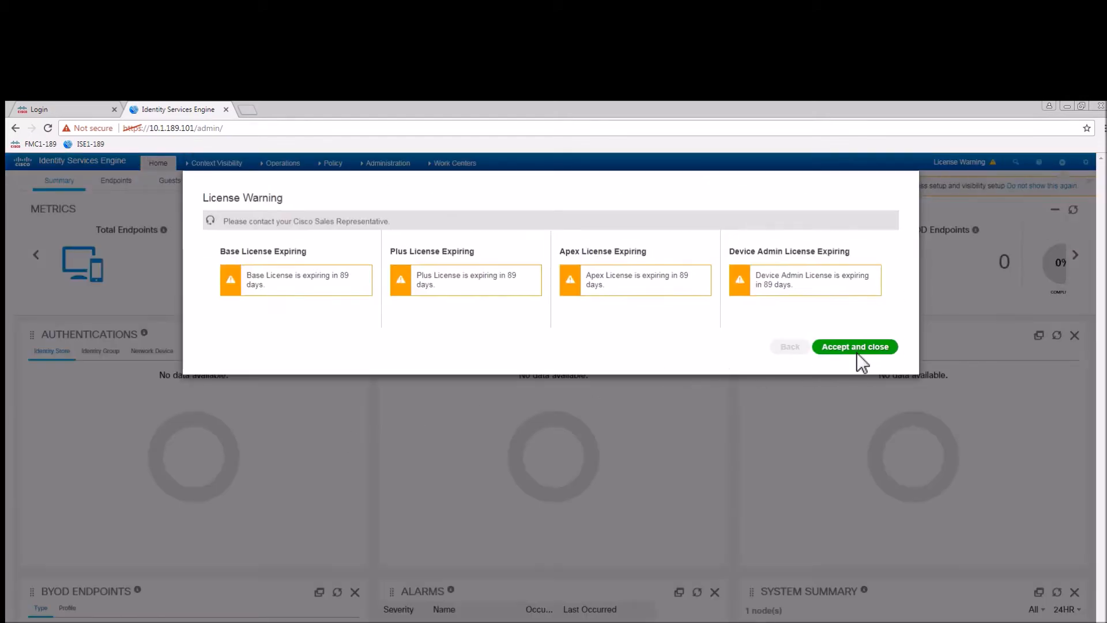
Accept and close the warning that all licenses expire in 89 days.
click(856, 348)
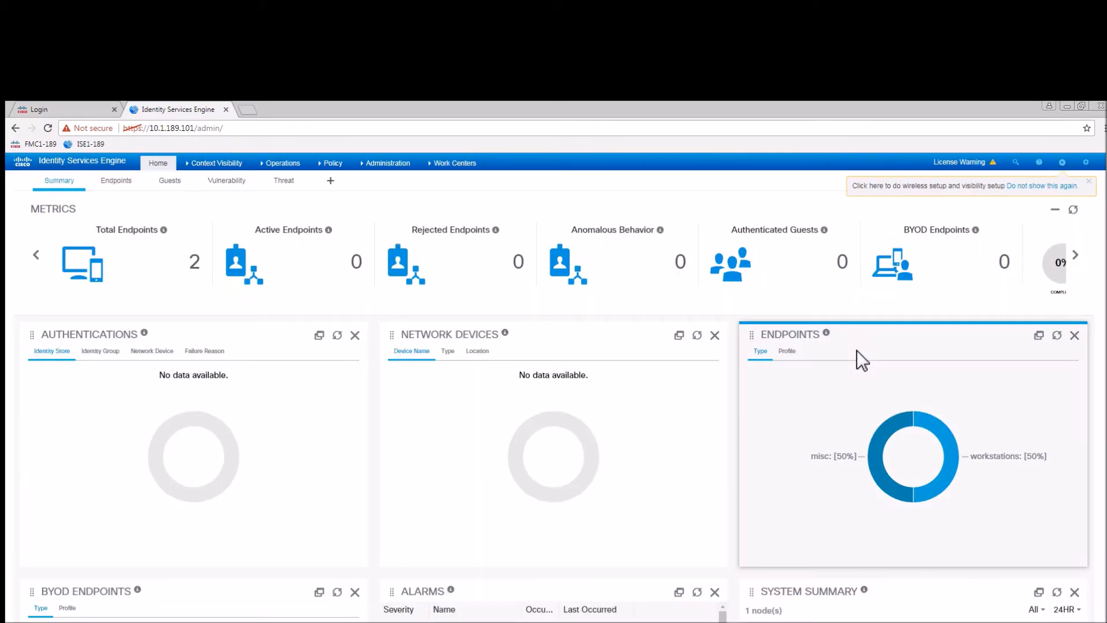
Launch PassiveID Setup and follow its link to the Deployment nodes page.
mouse_move(1067, 167)
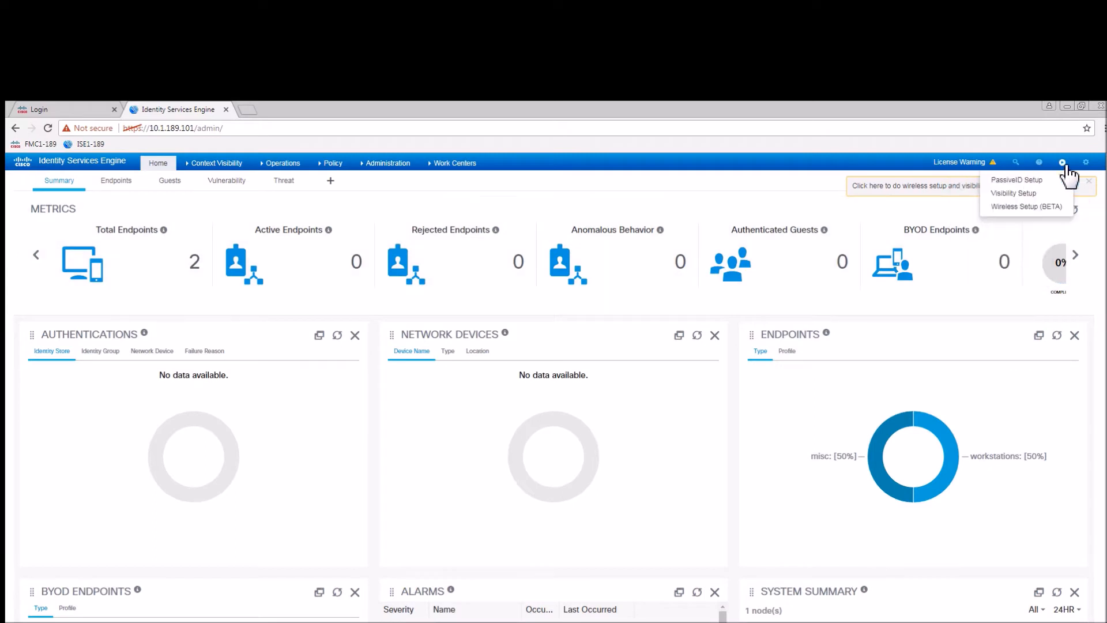
click(1032, 180)
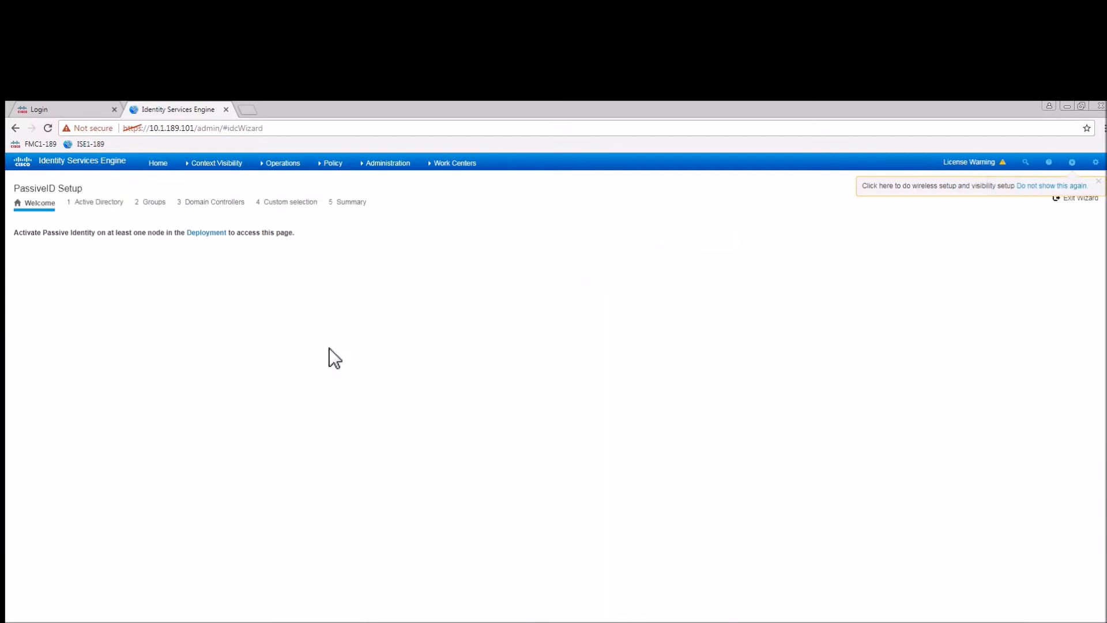
click(205, 233)
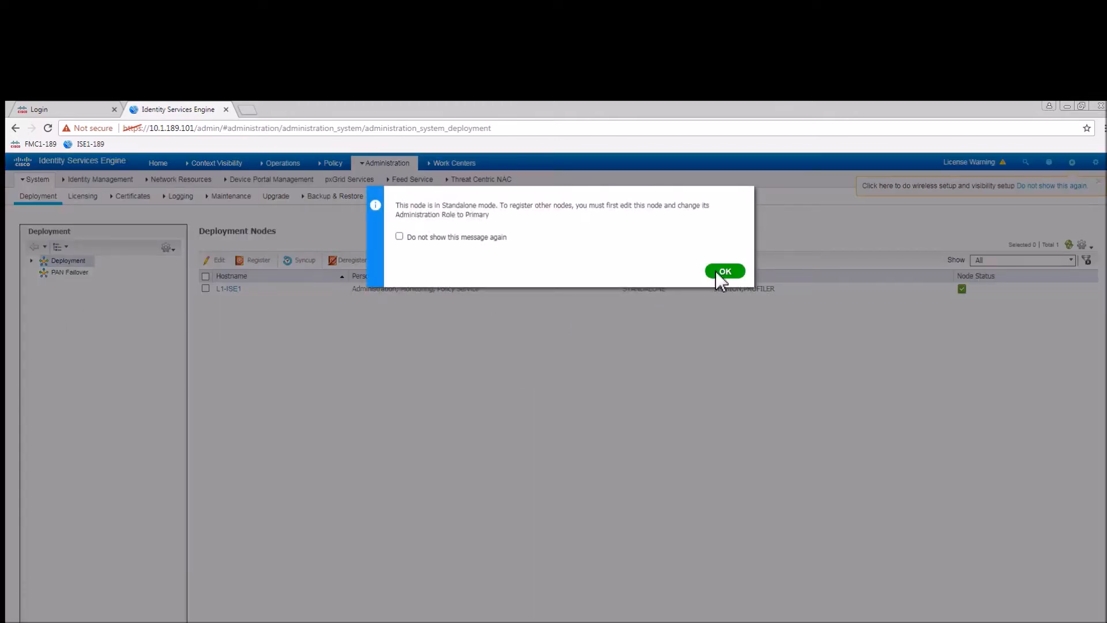
Acknowledge the standalone notice, then enable Passive Identity Service on L1-ISE1 and save.
click(721, 272)
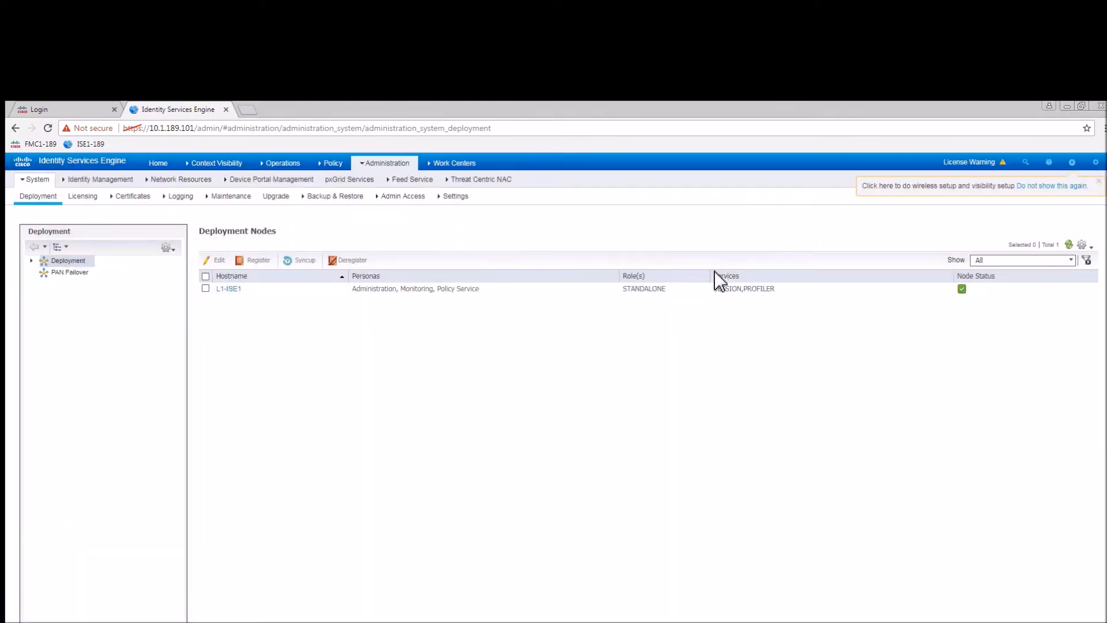
click(205, 289)
click(218, 260)
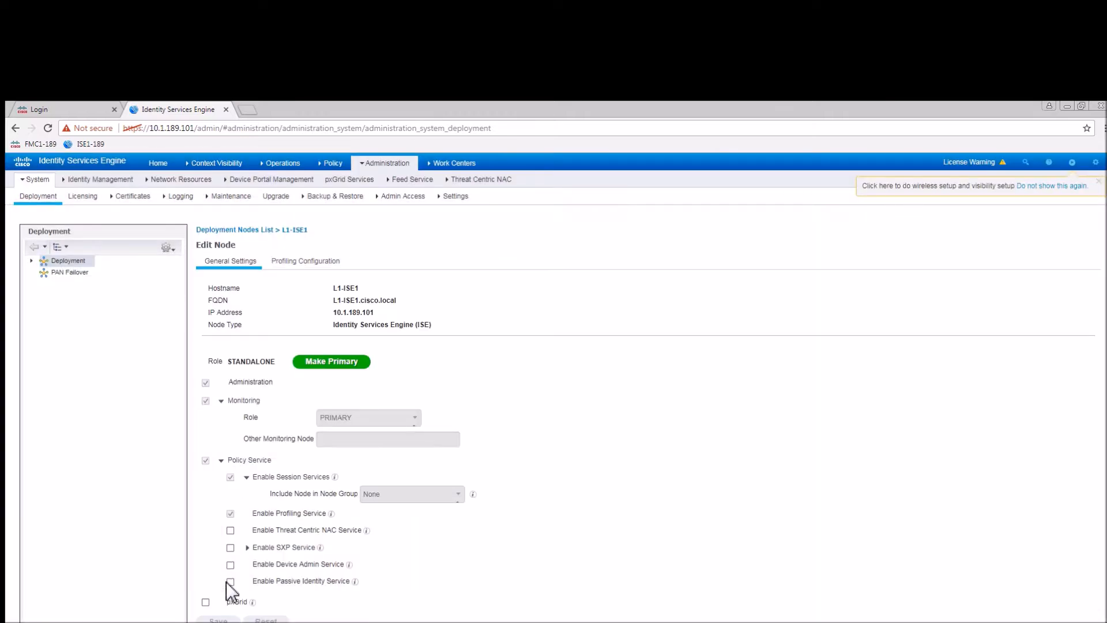
click(230, 581)
mouse_move(354, 582)
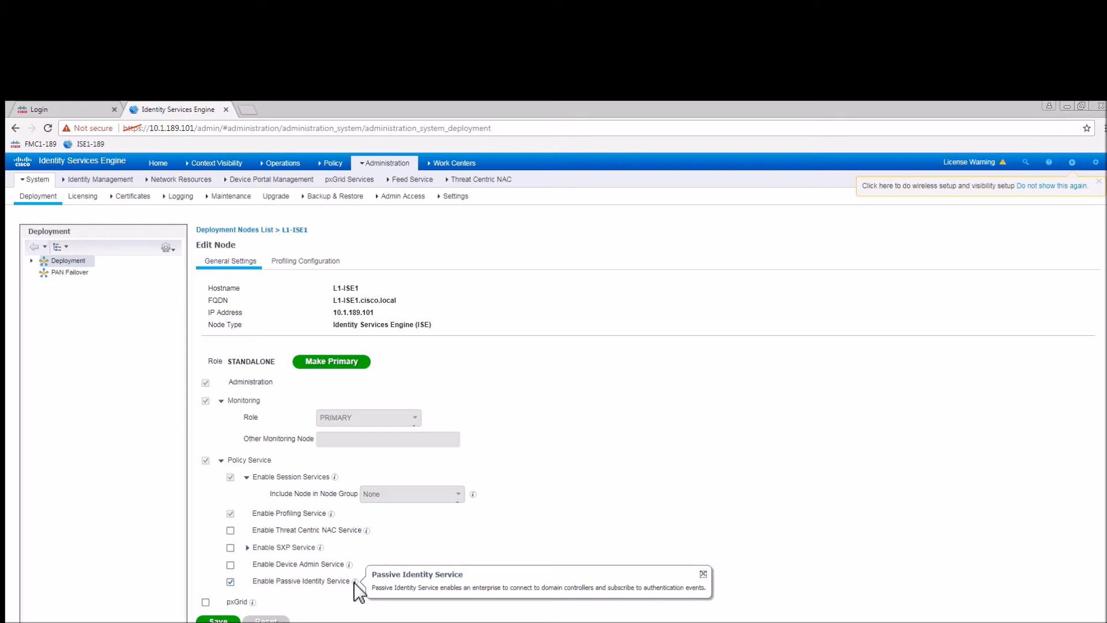
click(218, 620)
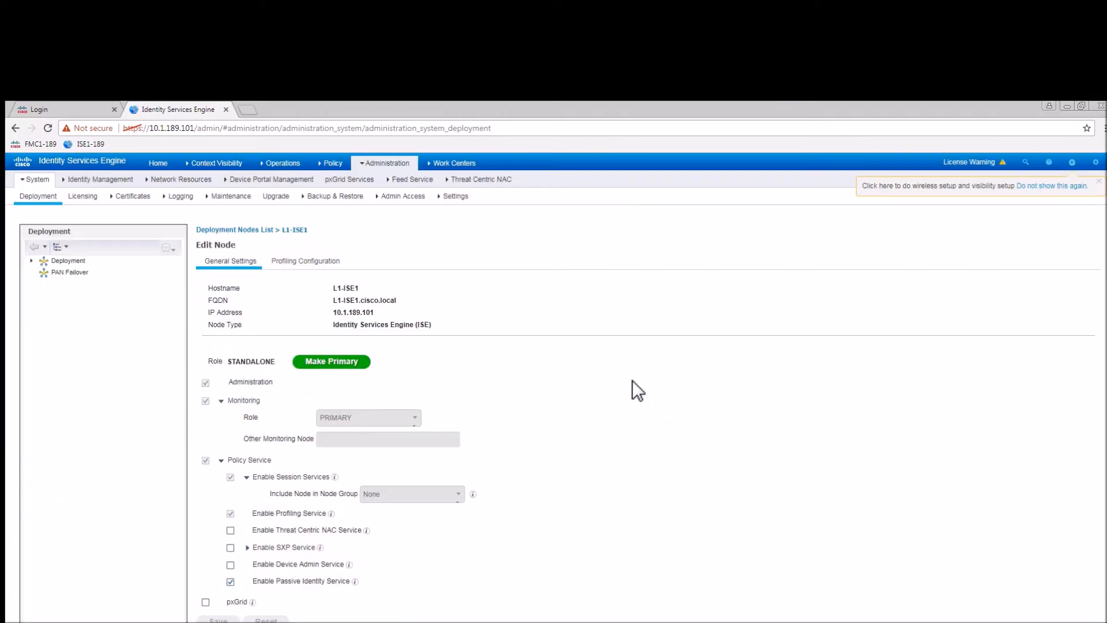
click(1072, 162)
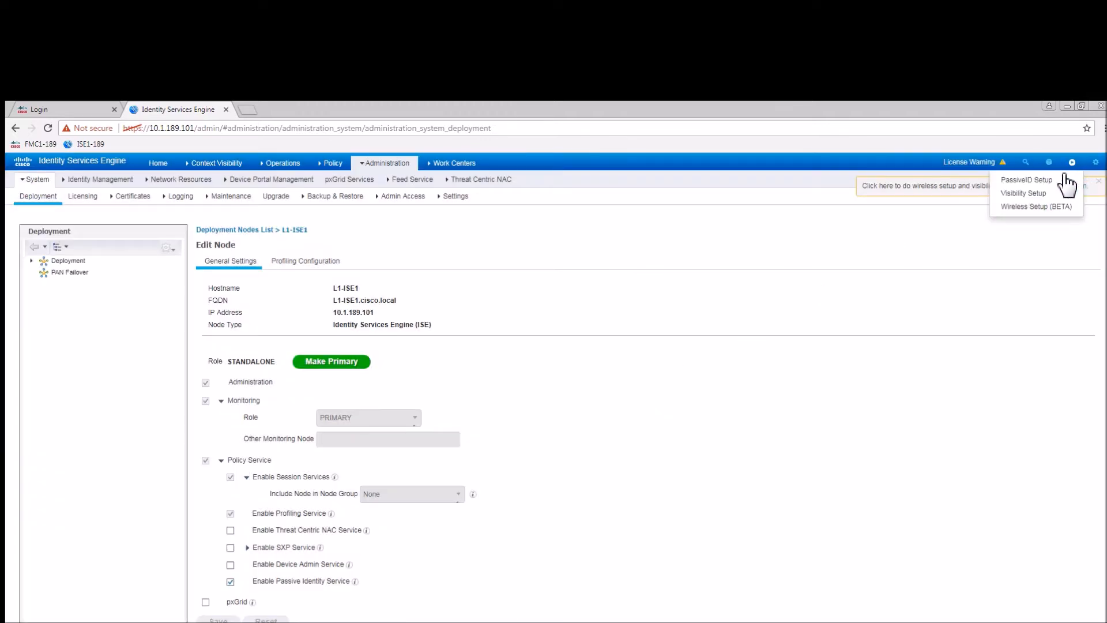
Restart the PassiveID Setup wizard and name the join point AD-Cisco.
click(1030, 180)
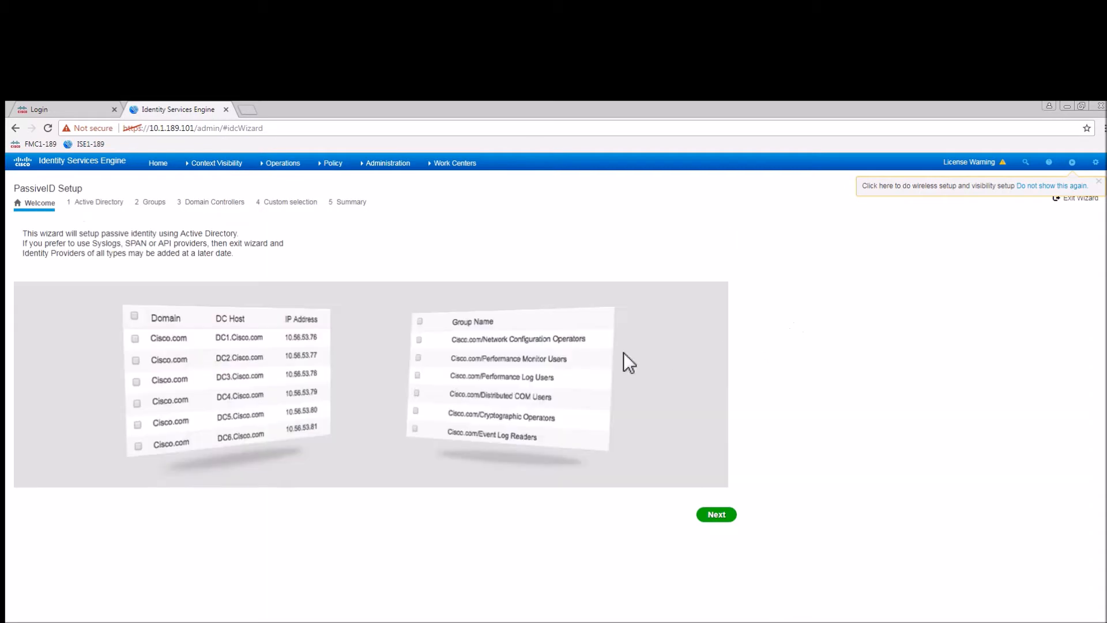
click(717, 514)
click(212, 286)
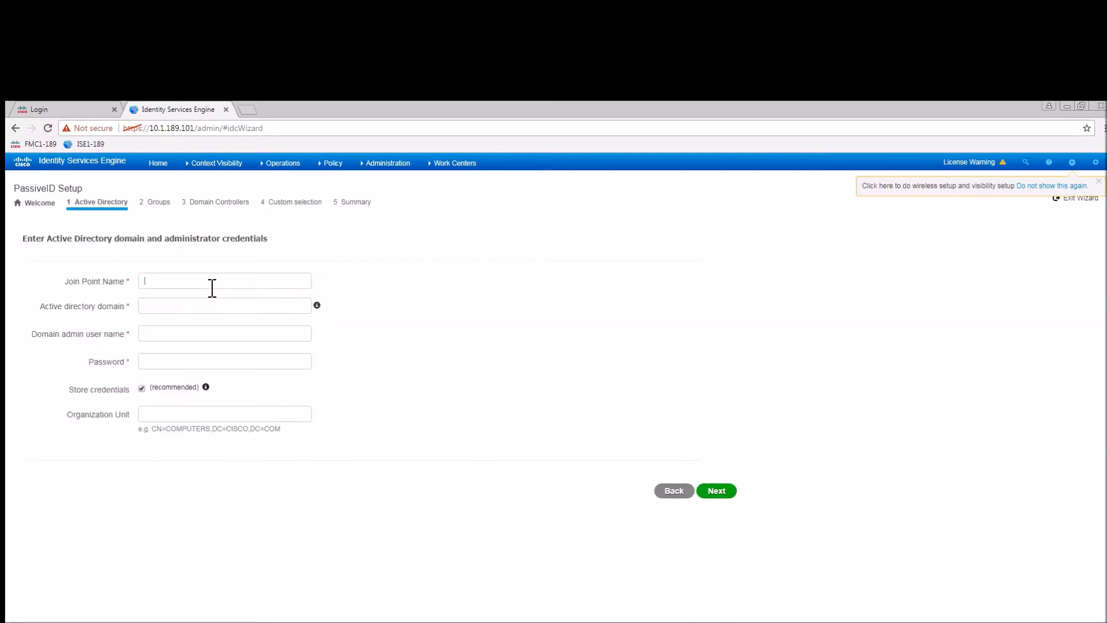
text(AD)
click(149, 296)
Join domain CISCO.LOCAL with the domain admin user name and password.
click(150, 312)
text(CISCO.LOCAL)
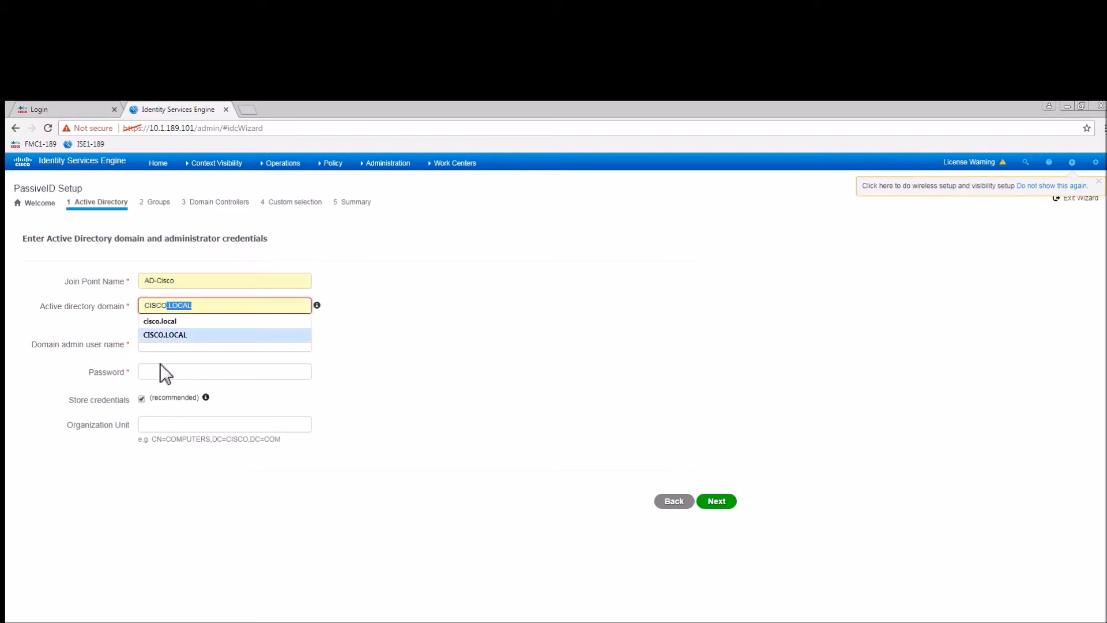
click(169, 336)
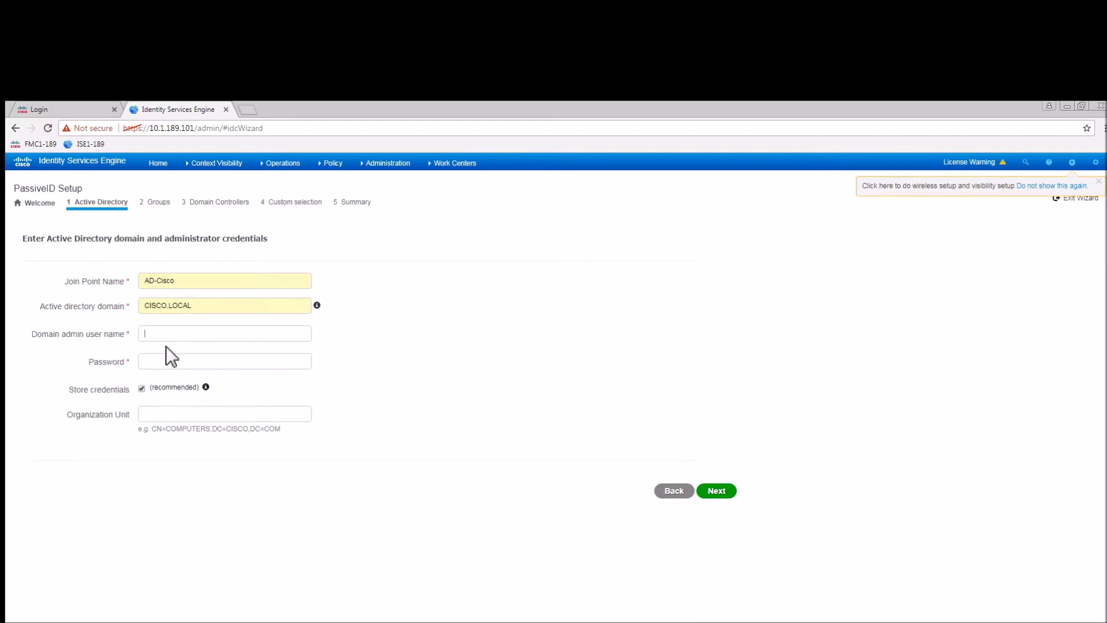
text(a)
click(171, 350)
click(167, 362)
text(••••••••)
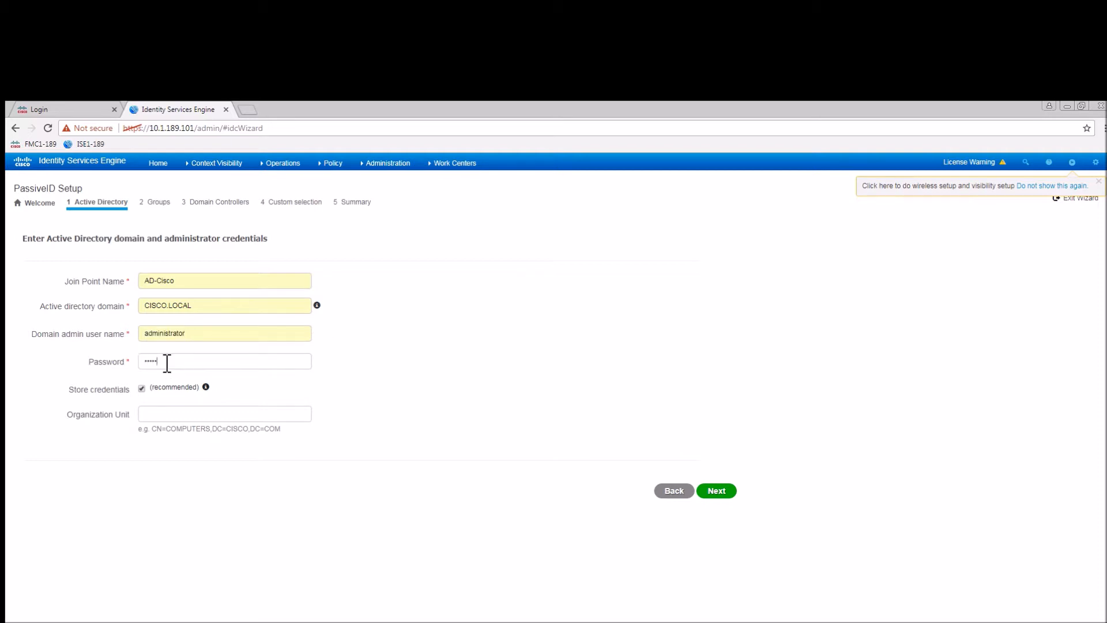
text(••)
click(723, 489)
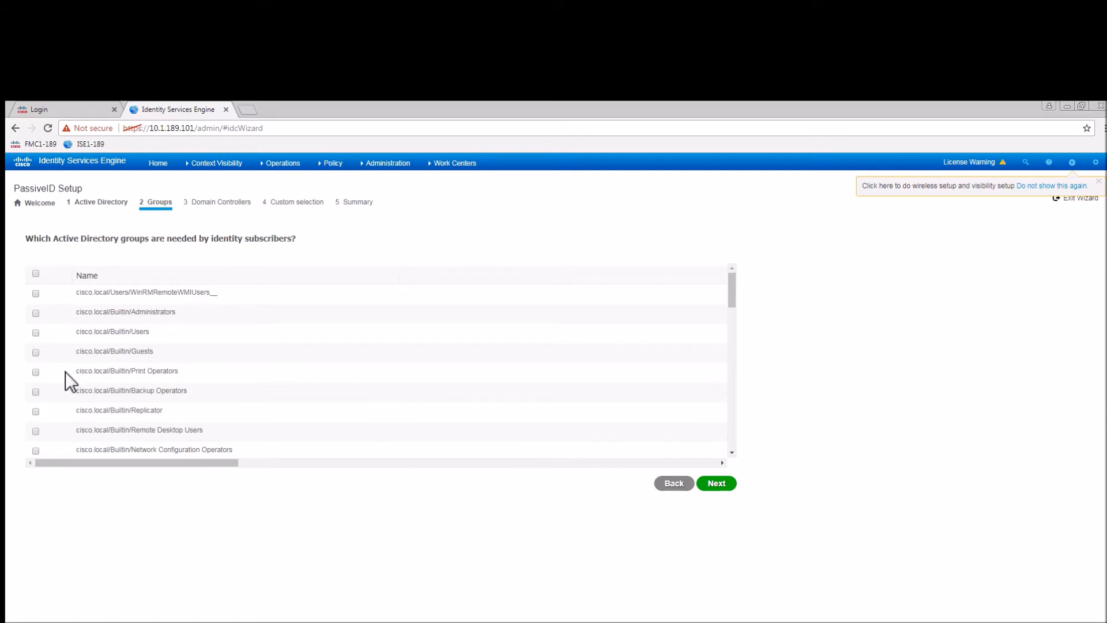
Select the Domain Admins, hr, it and sales groups and continue.
scroll(65, 372, down, 3)
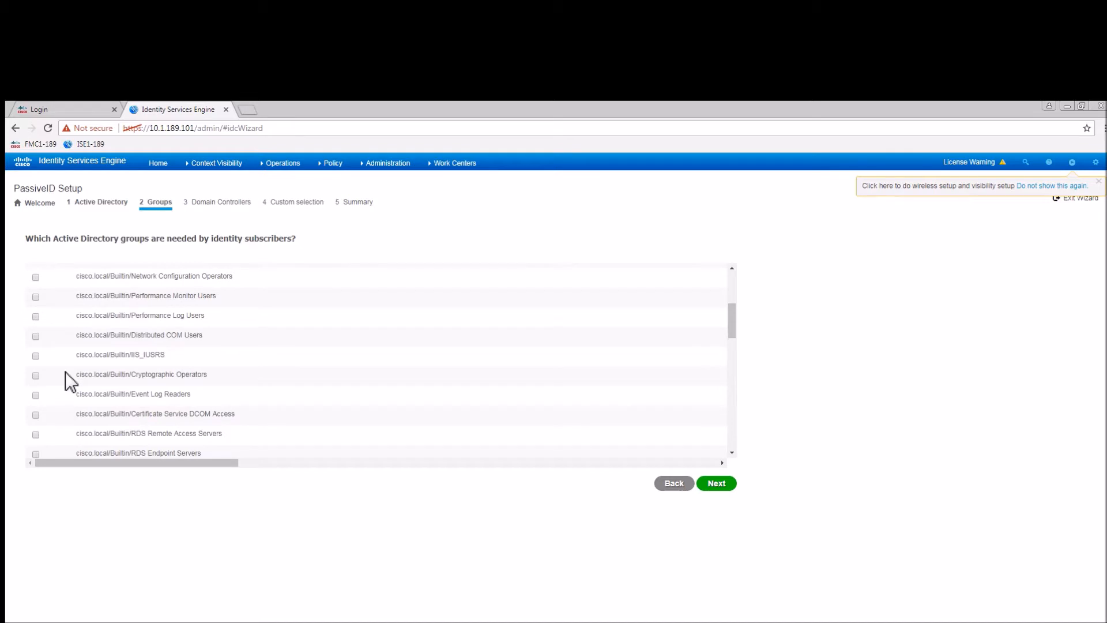
scroll(64, 372, down, 3)
scroll(64, 371, down, 1)
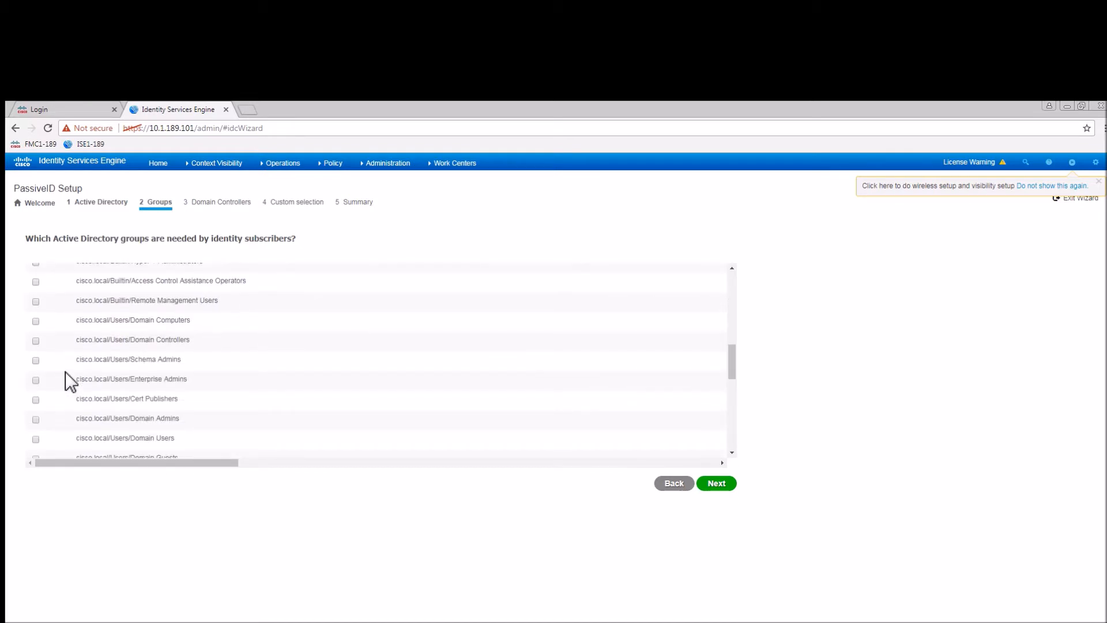
click(36, 420)
scroll(67, 407, down, 1)
scroll(67, 407, down, 1)
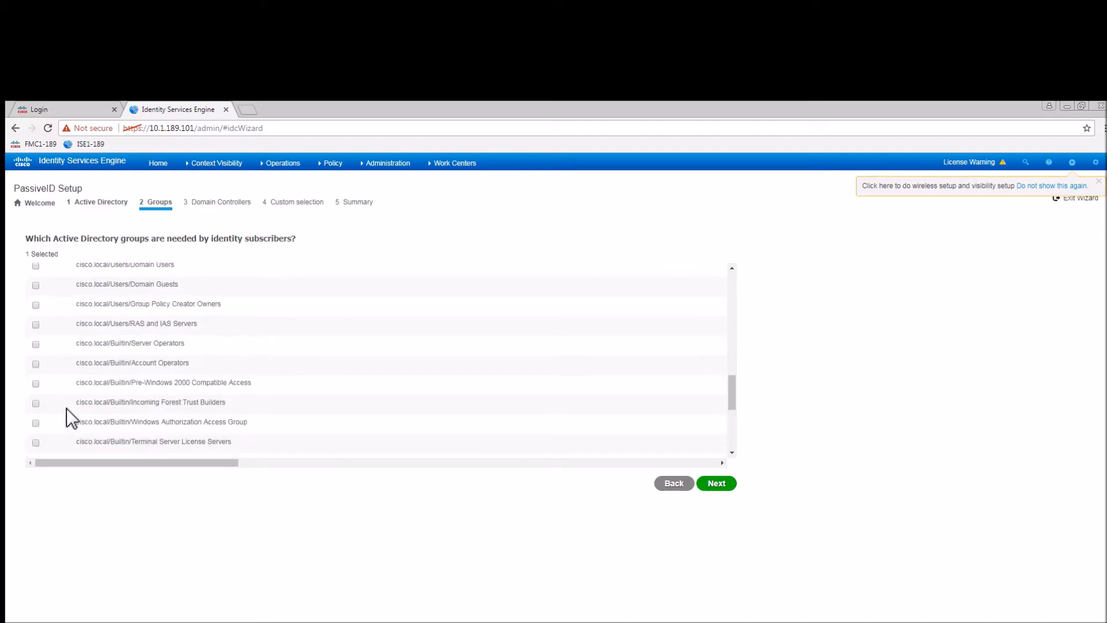
scroll(67, 407, down, 2)
scroll(67, 407, down, 1)
scroll(67, 407, down, 1)
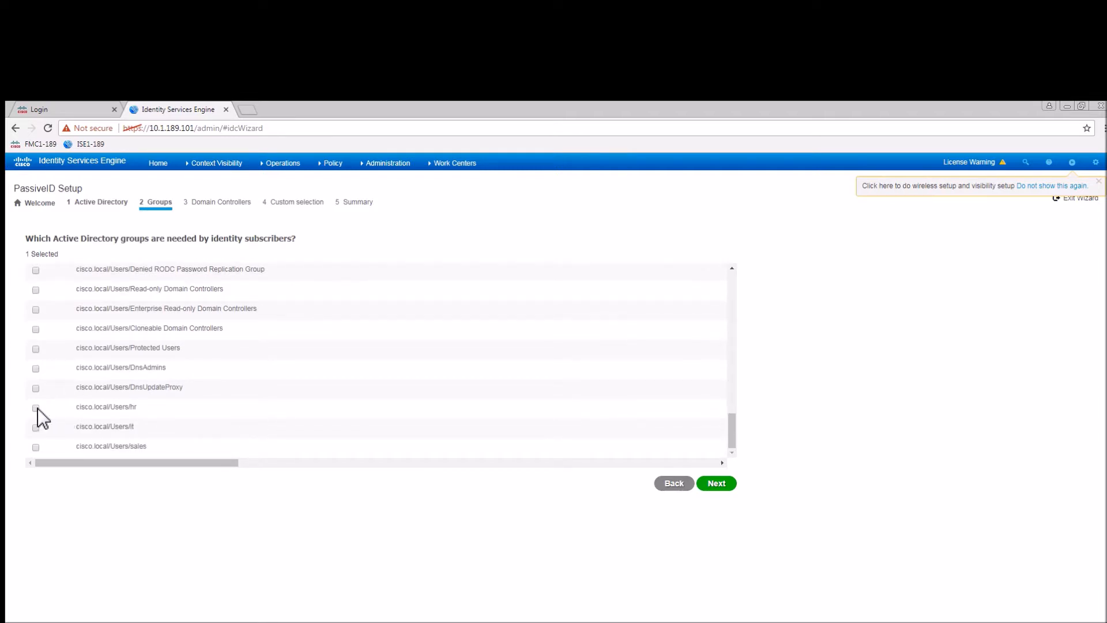
click(36, 408)
click(36, 428)
click(35, 447)
click(722, 487)
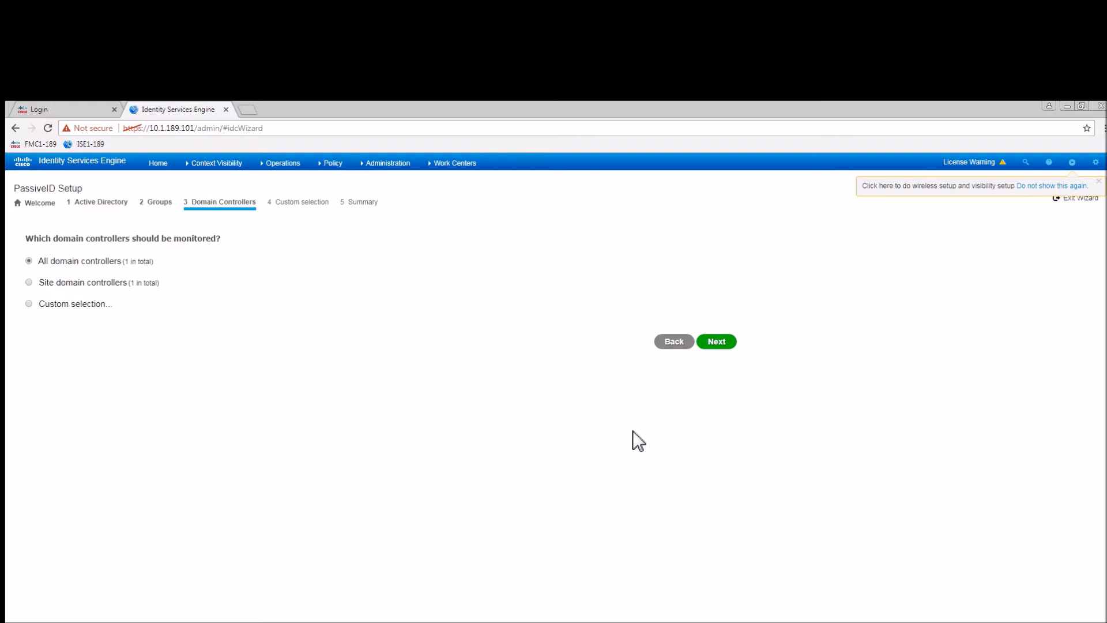
Keep all domain controllers, accept the unavailable-controllers warning, and exit the wizard.
click(722, 345)
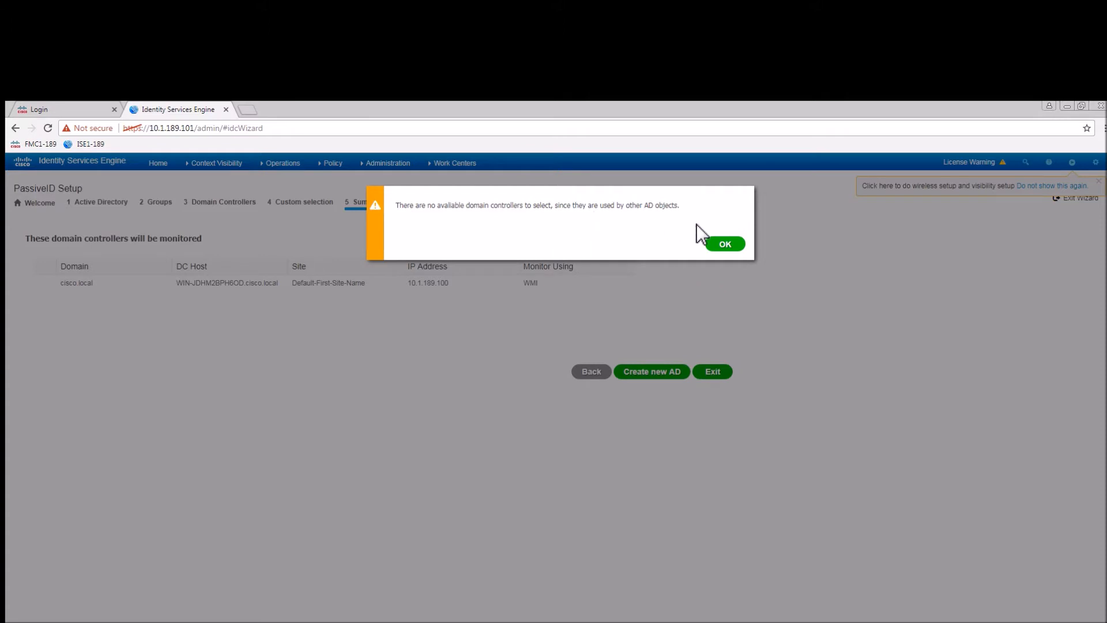
click(724, 245)
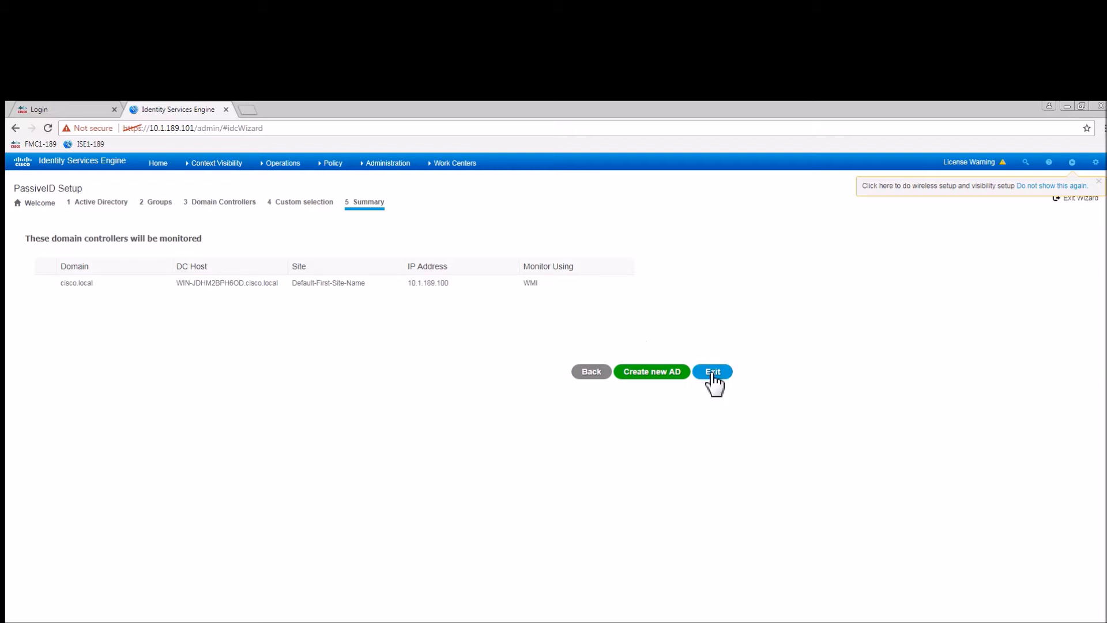
click(392, 164)
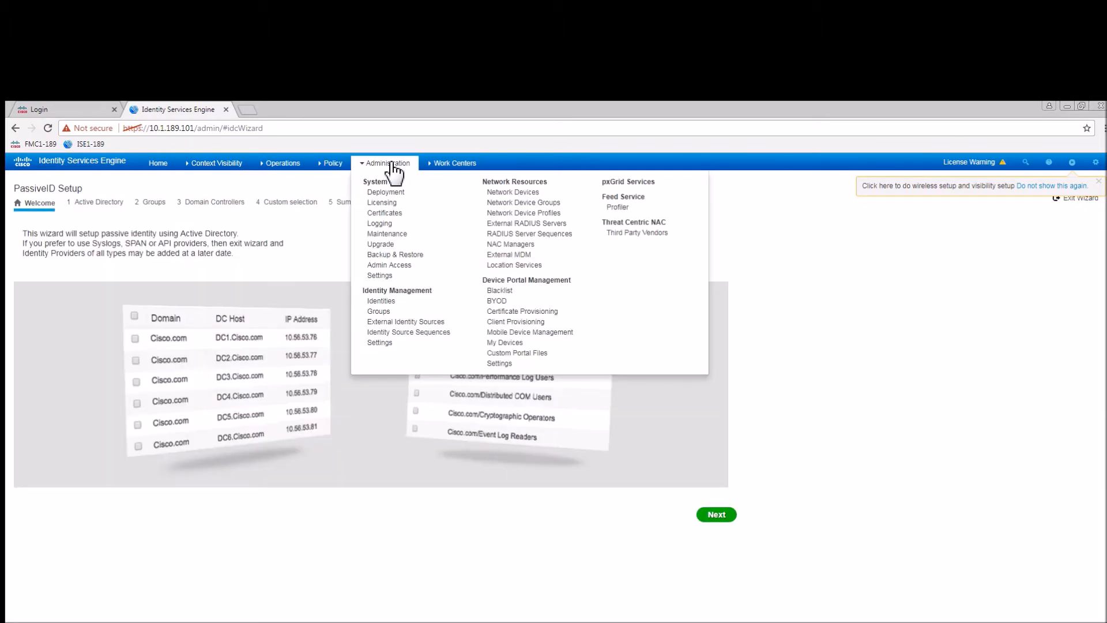
Open AD-Cisco, review its L1-ISE1 node and groups, and select the cisco.local controller.
click(406, 322)
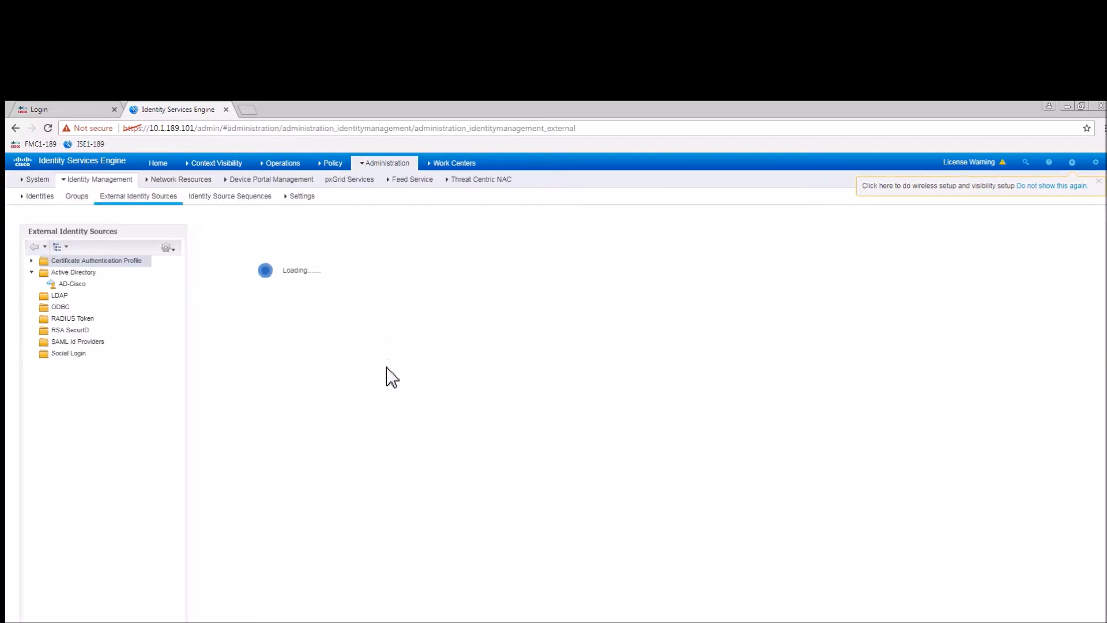
click(70, 285)
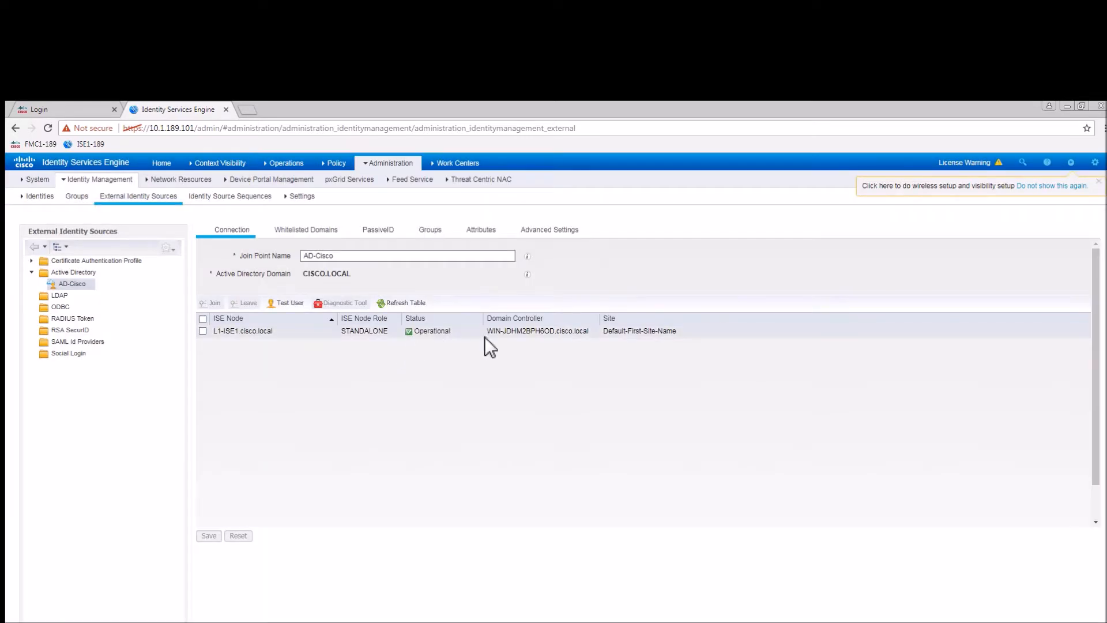
click(203, 332)
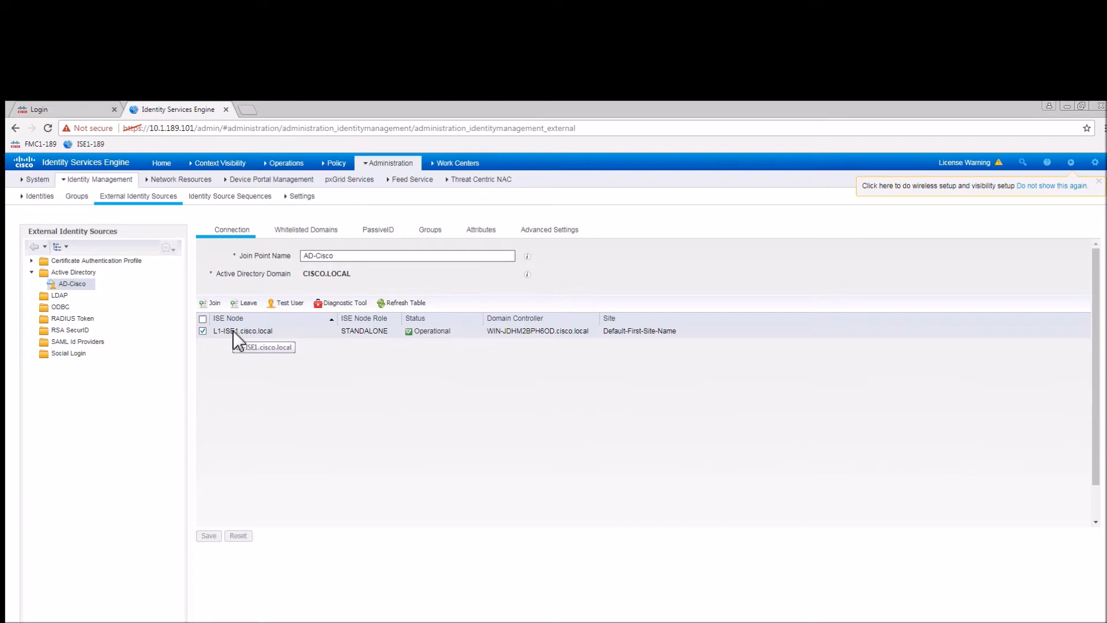
click(376, 232)
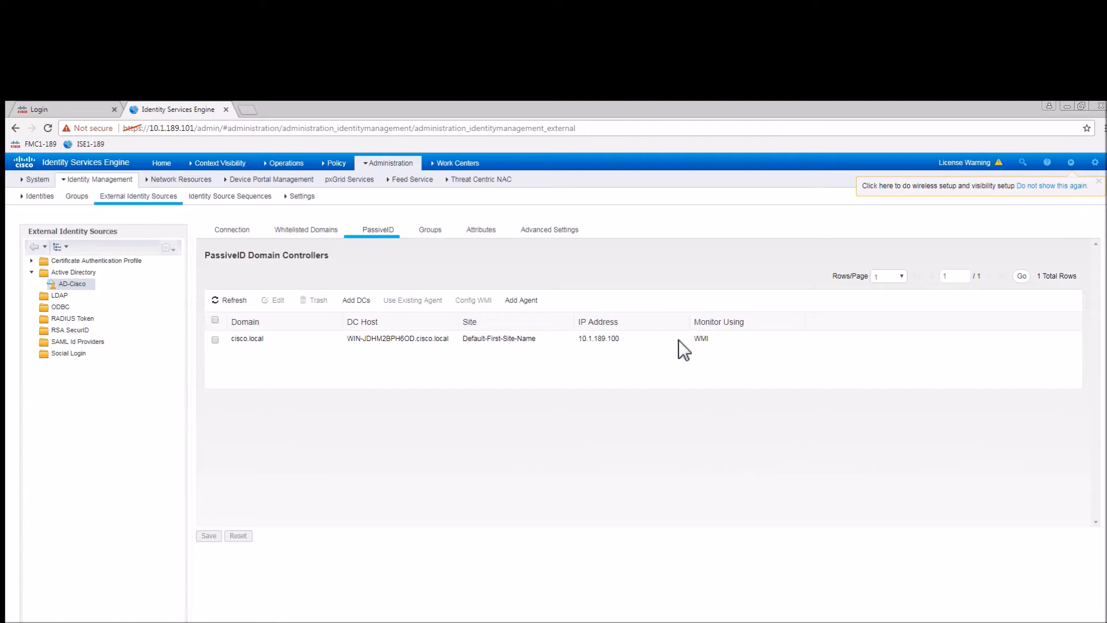
click(431, 231)
click(215, 340)
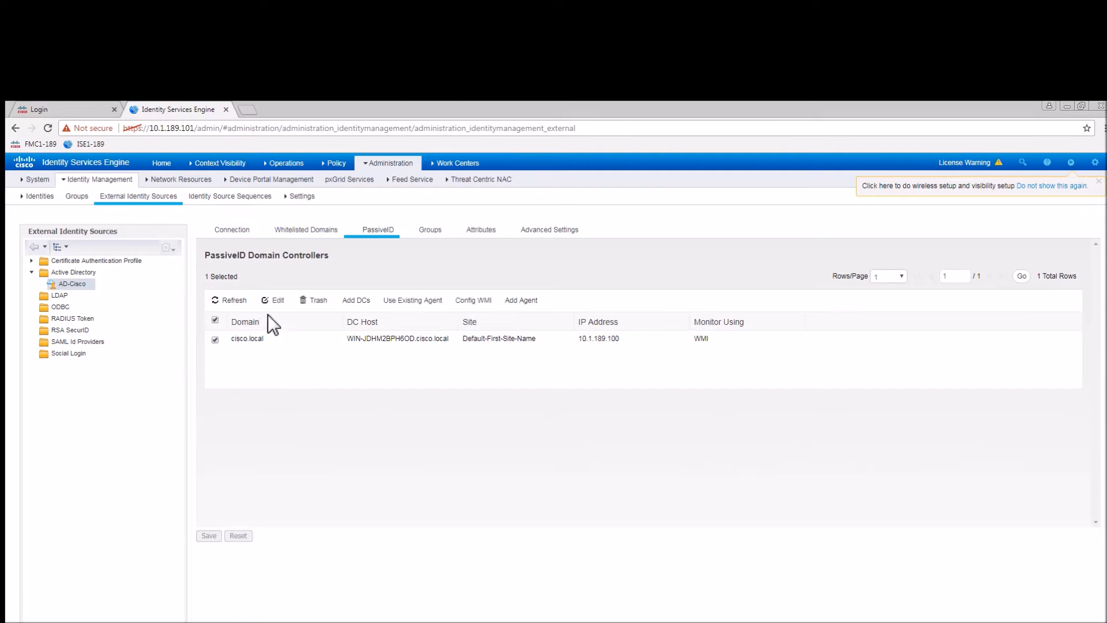
Enter the cisco.local controller's password and apply the WMI monitoring configuration.
click(275, 301)
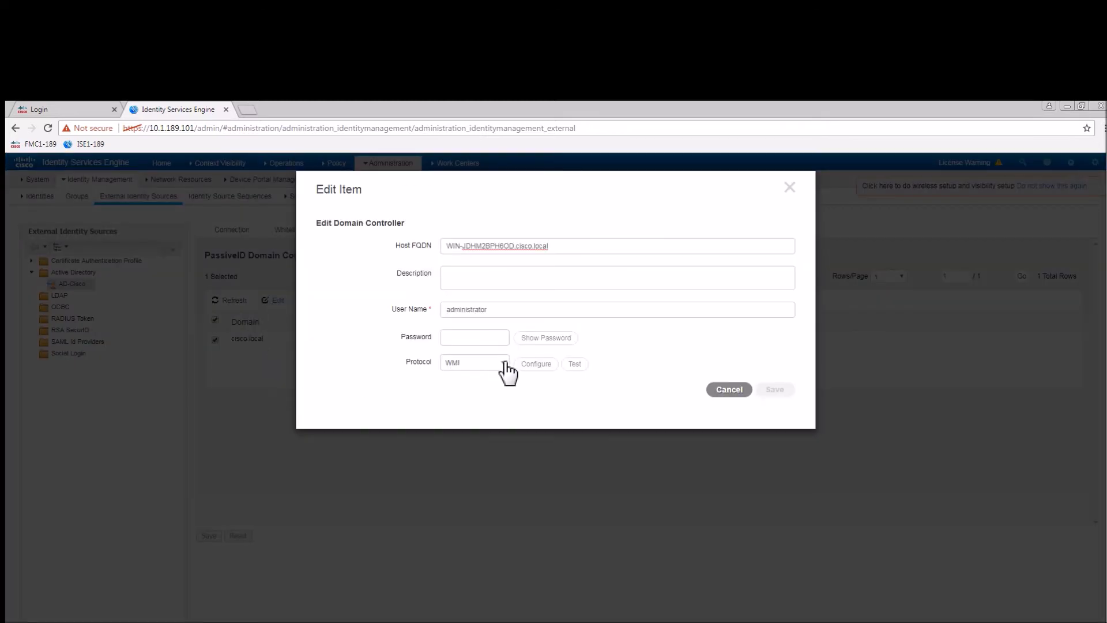
click(508, 363)
click(509, 365)
click(475, 339)
text(•••••••••)
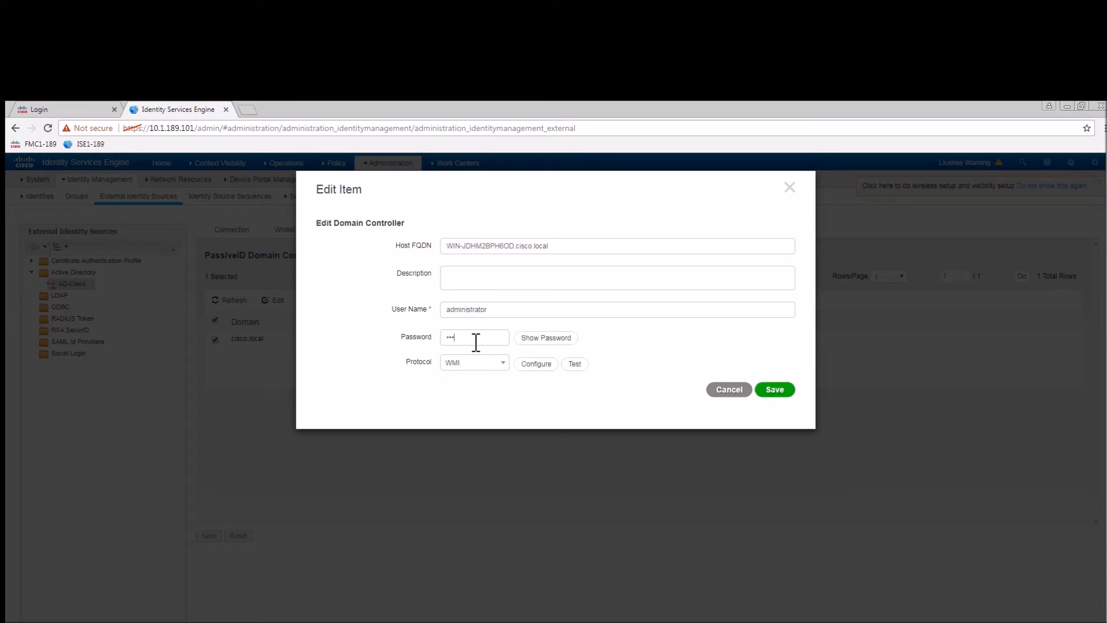
text(•)
click(538, 364)
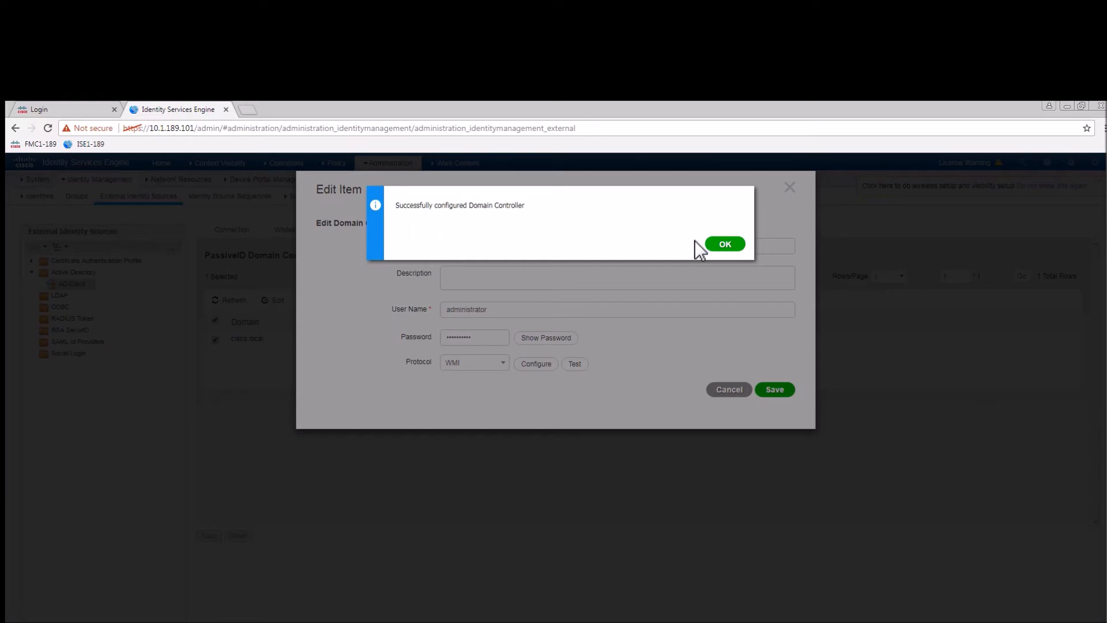
click(726, 246)
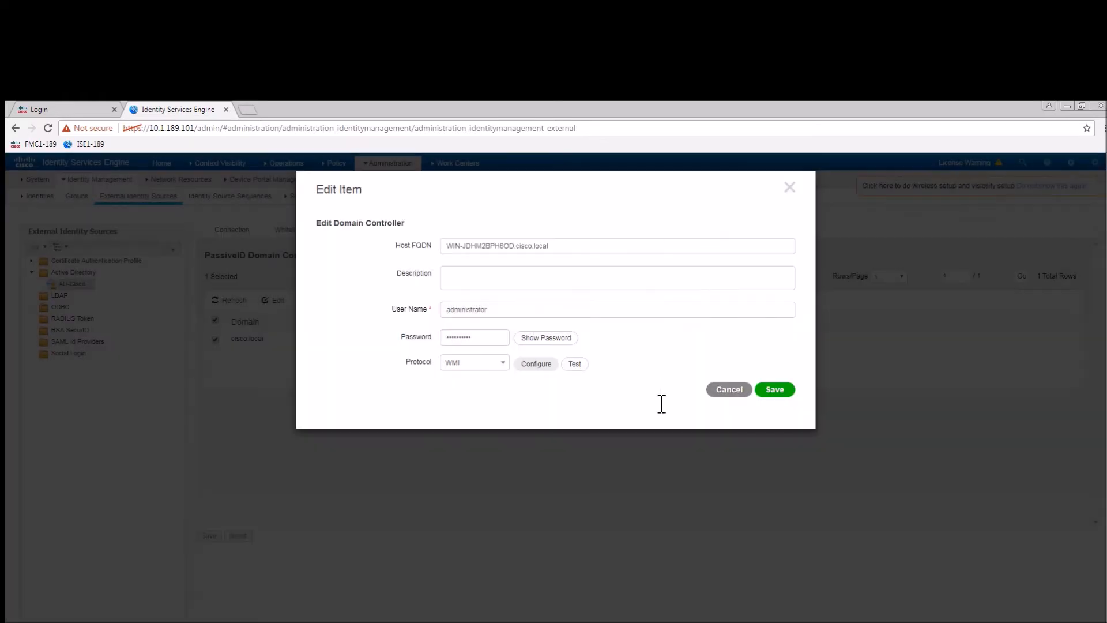
Test the cisco.local controller connection successfully and save the entry.
click(575, 364)
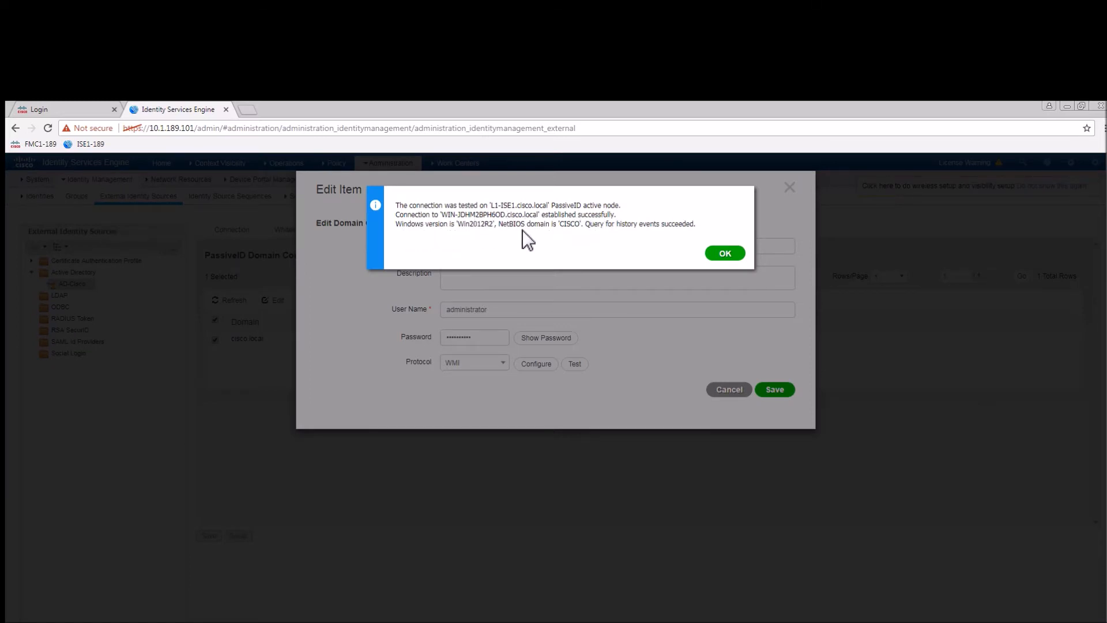
click(728, 256)
click(779, 390)
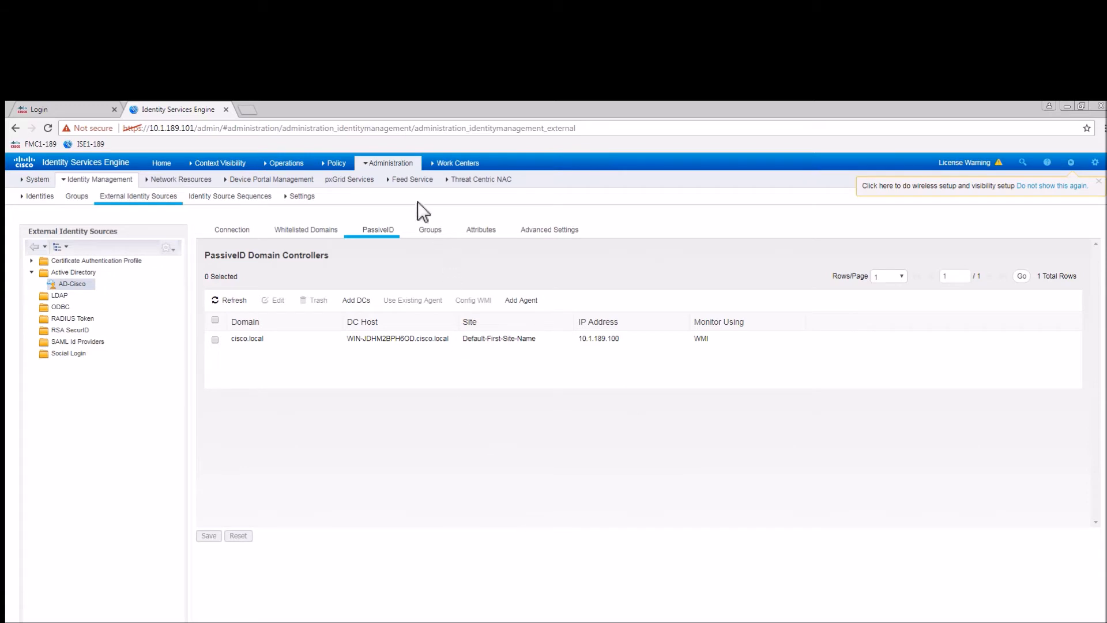
click(337, 165)
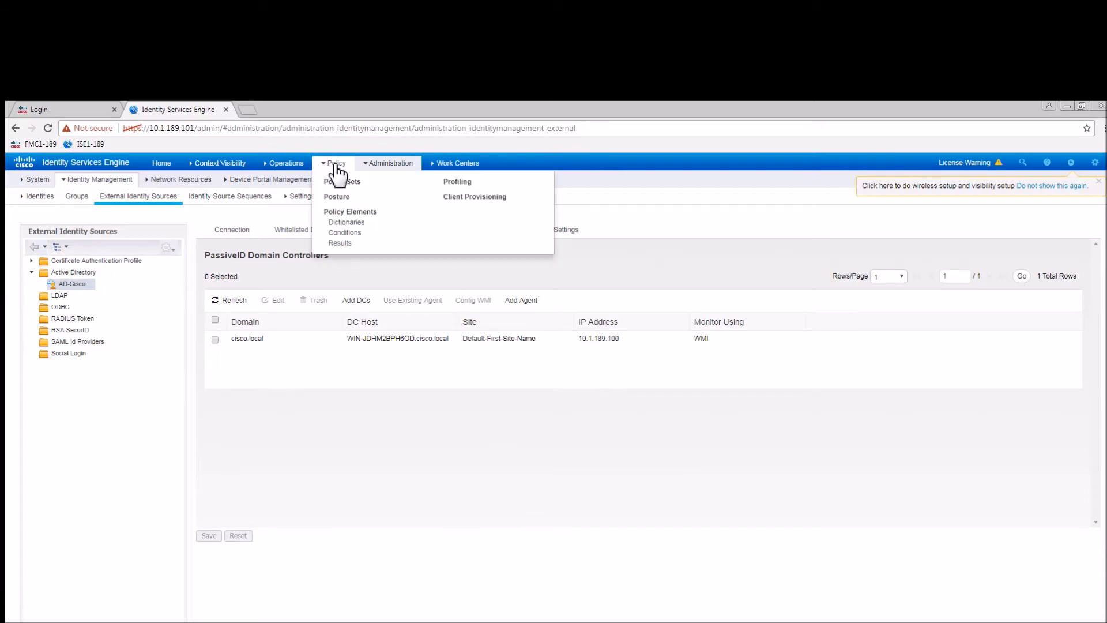
Create DACL PID_LimitedAccess with the four pasted rules, validate its syntax and submit.
click(340, 244)
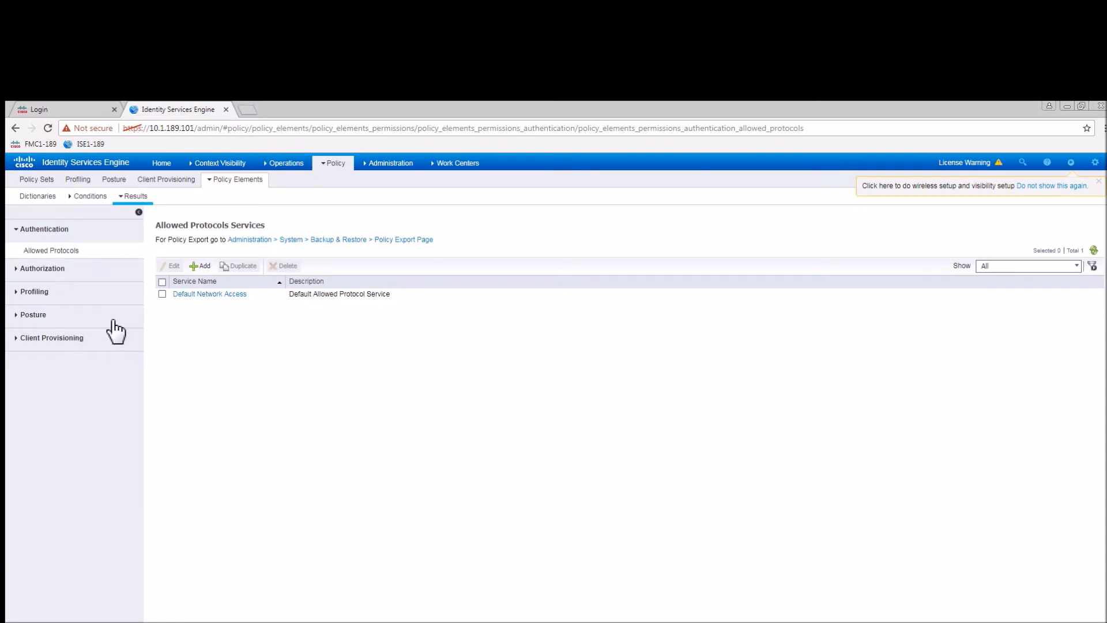
click(49, 270)
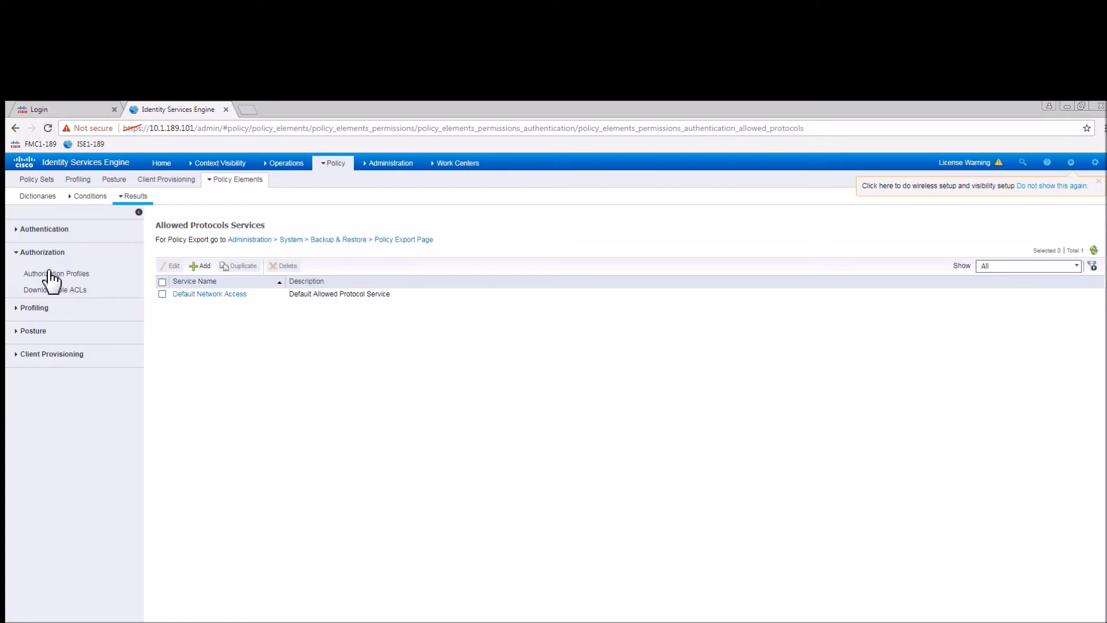
click(53, 289)
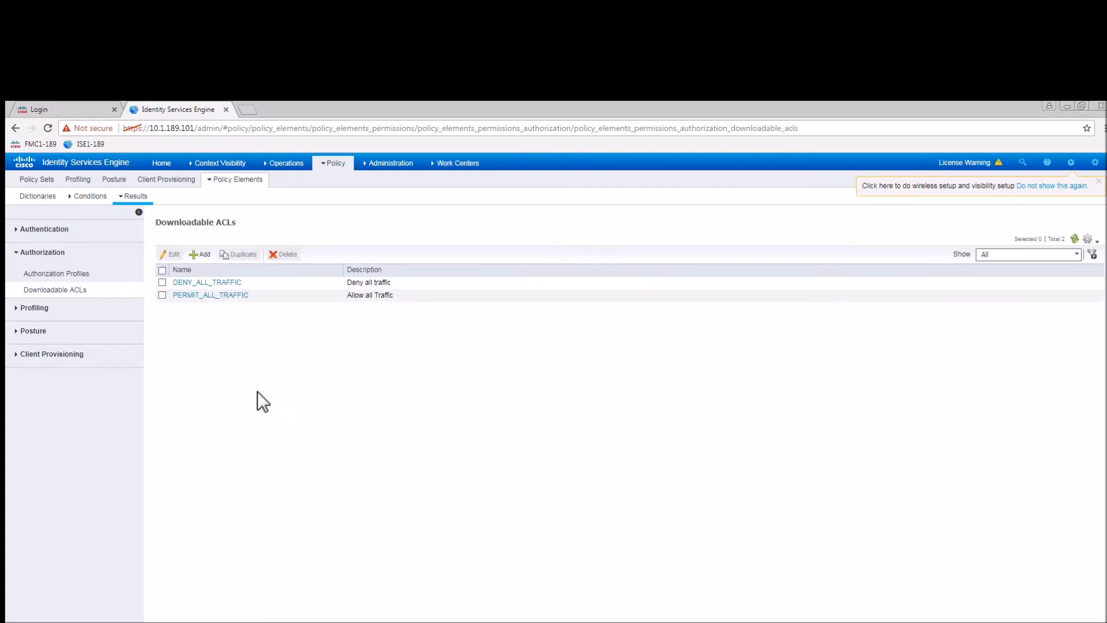
click(205, 255)
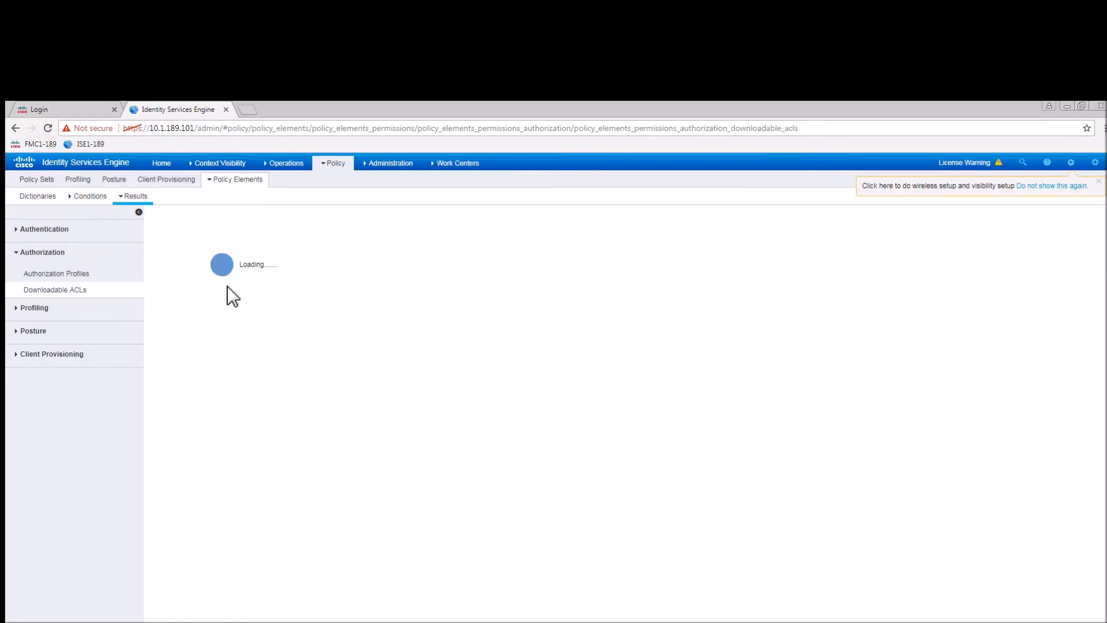
text(PID_LimitedAccess)
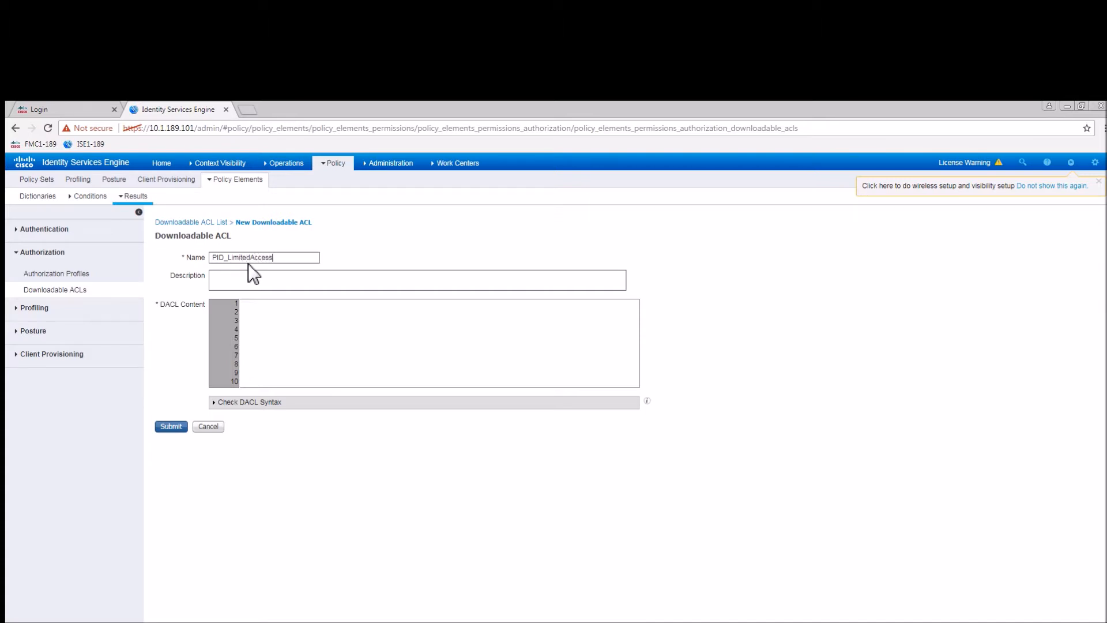
click(273, 320)
text(permit udp any eq bootpc any eq bootps permit ip any host 10.1.189.100 permit ip any host 10.1.189.101 deny ip any any)
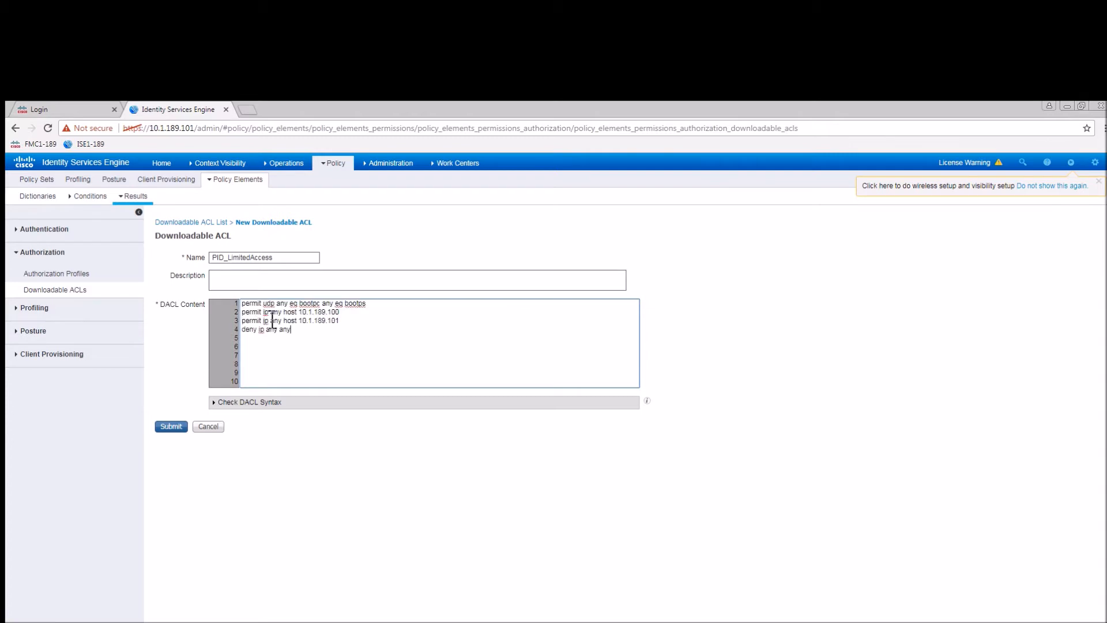
click(262, 403)
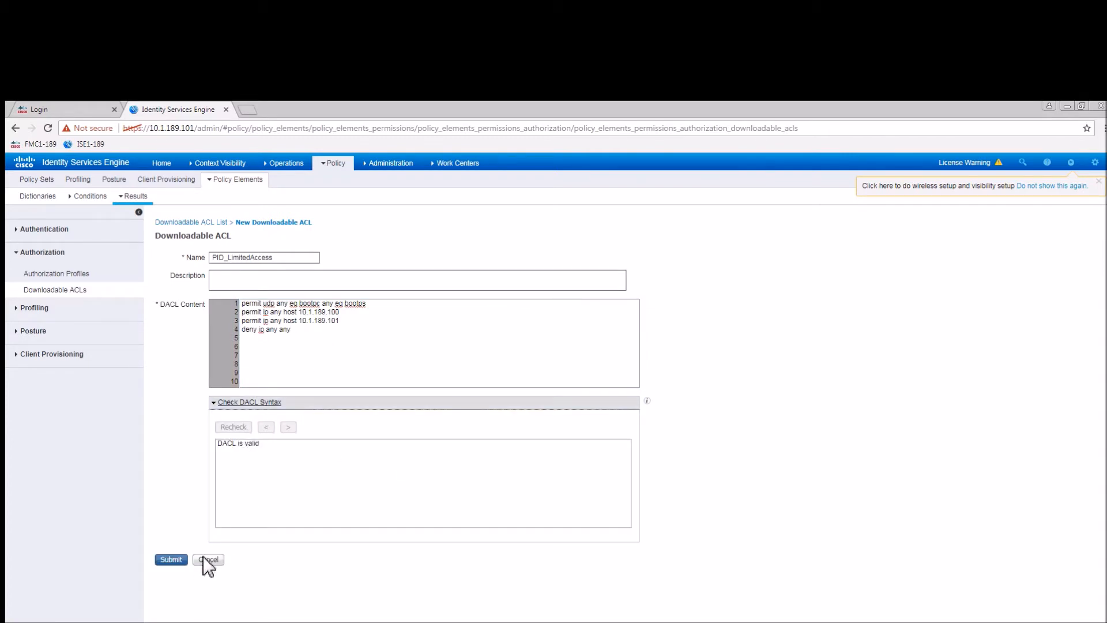
click(178, 561)
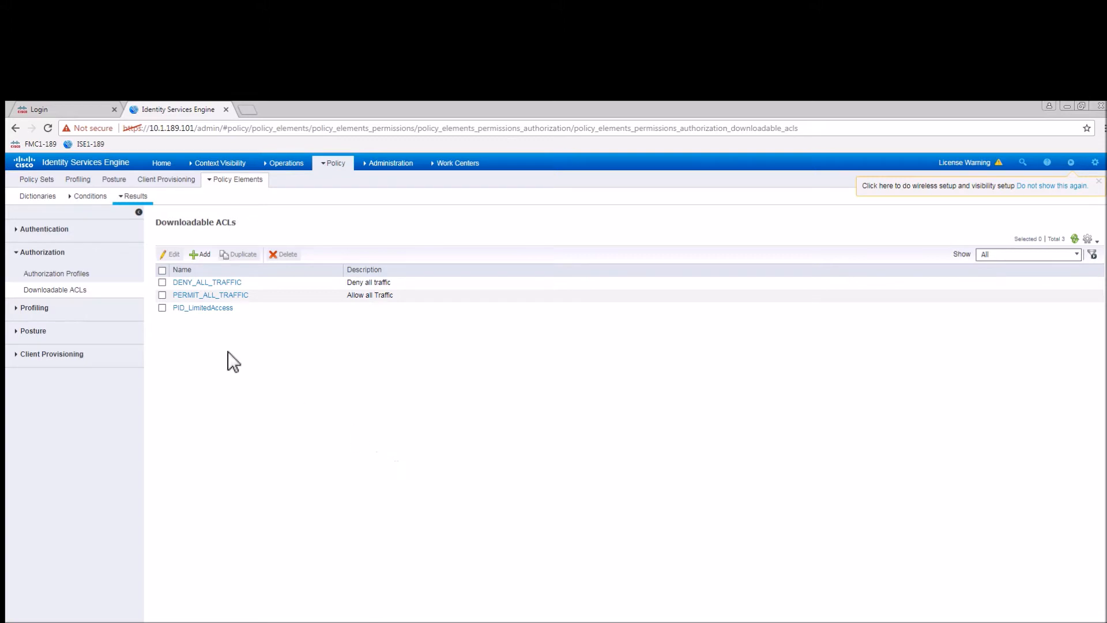
Create DACL PID_HR with rule 'permit ip any any', validate and submit.
click(209, 255)
click(248, 253)
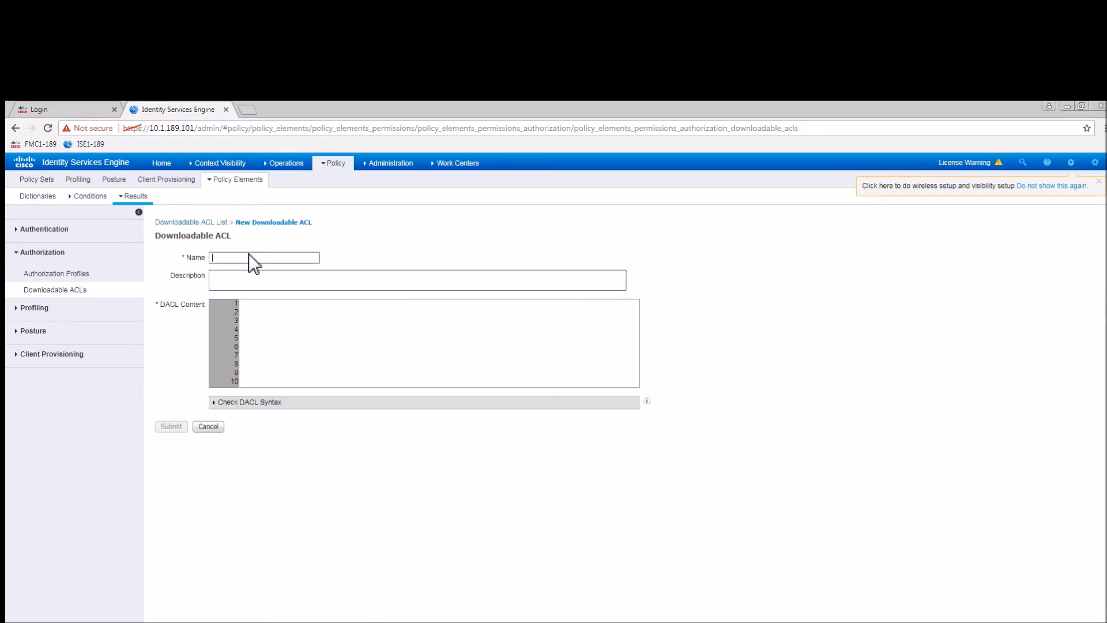
text(PID_HR)
click(300, 328)
text(permit ip any any)
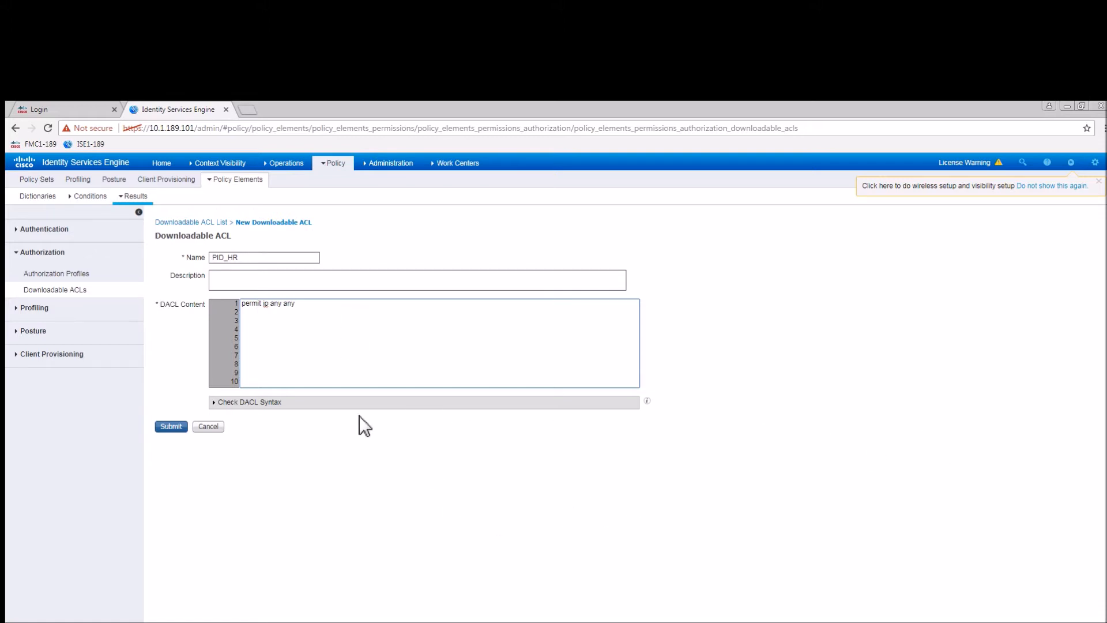
click(245, 402)
click(171, 560)
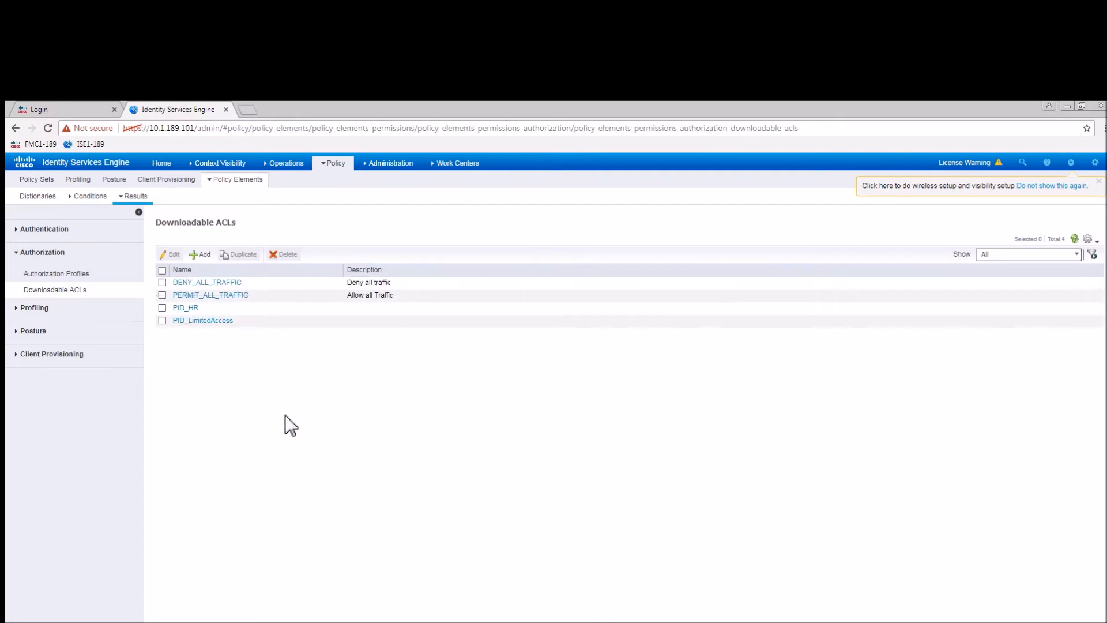
Create DACL PID_Sales with rule 'permit ip any any', validate and submit.
click(202, 254)
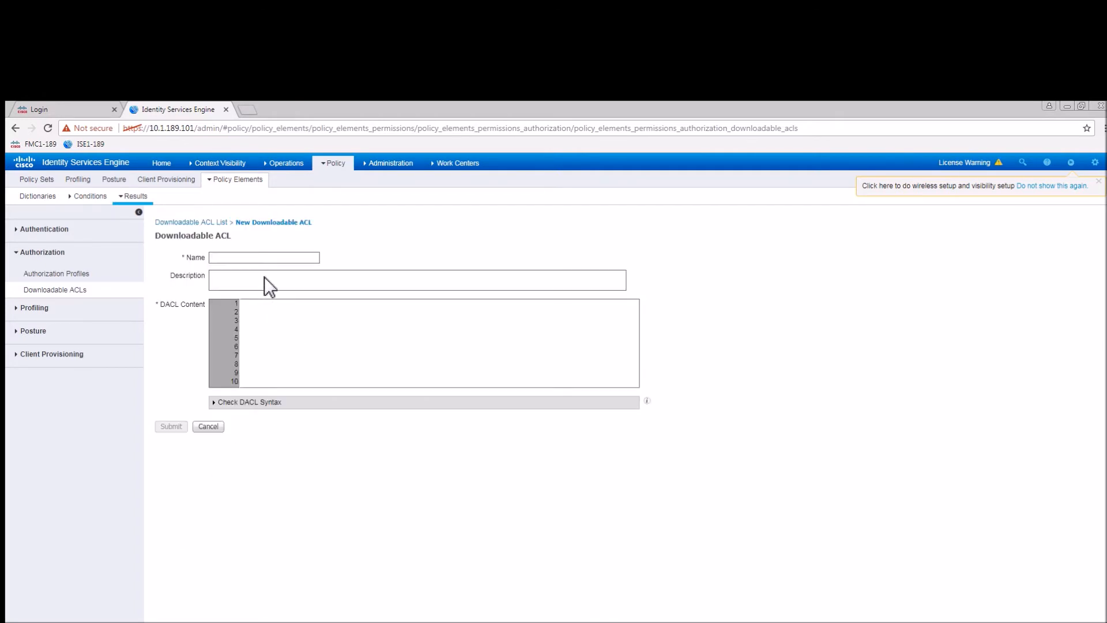
text(PID_Sales)
click(382, 326)
text(permit ip any any)
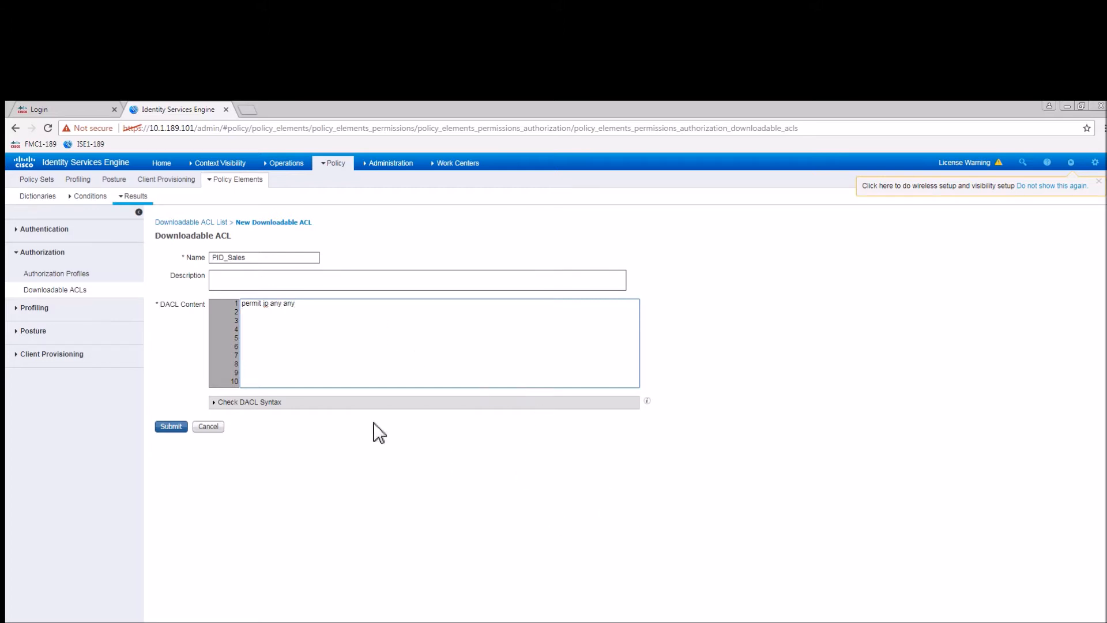
click(257, 403)
click(171, 561)
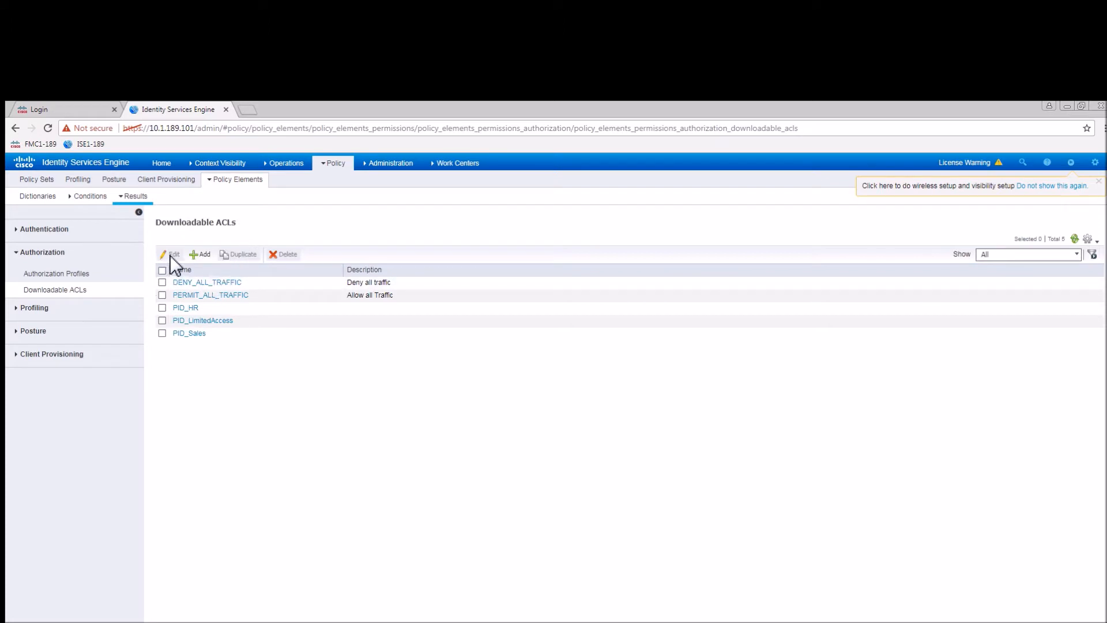
Add downloadable ACL PID_IT with content 'permit ip any any', check its syntax and submit.
click(205, 255)
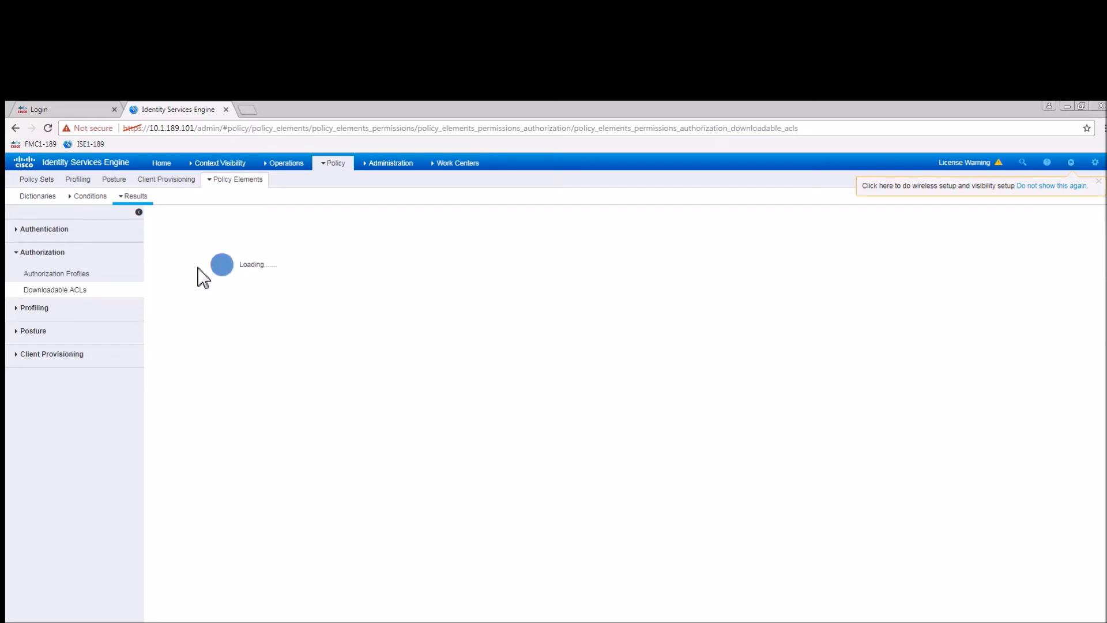
click(249, 258)
text(P)
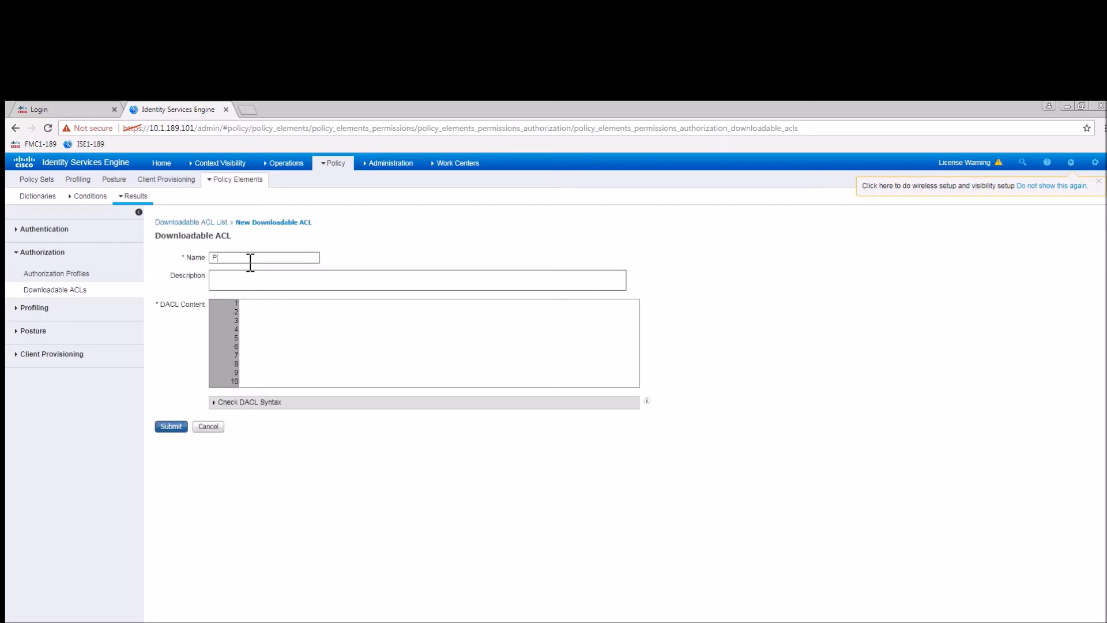
text(ID_IT)
click(556, 335)
text(permi)
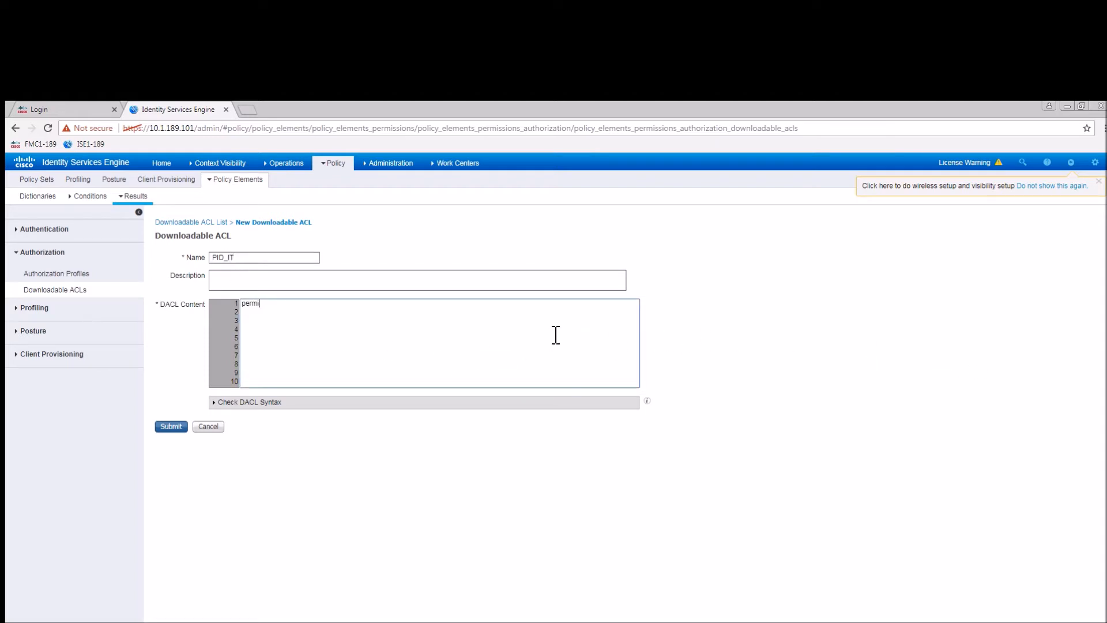
text(t iupp any any)
click(271, 402)
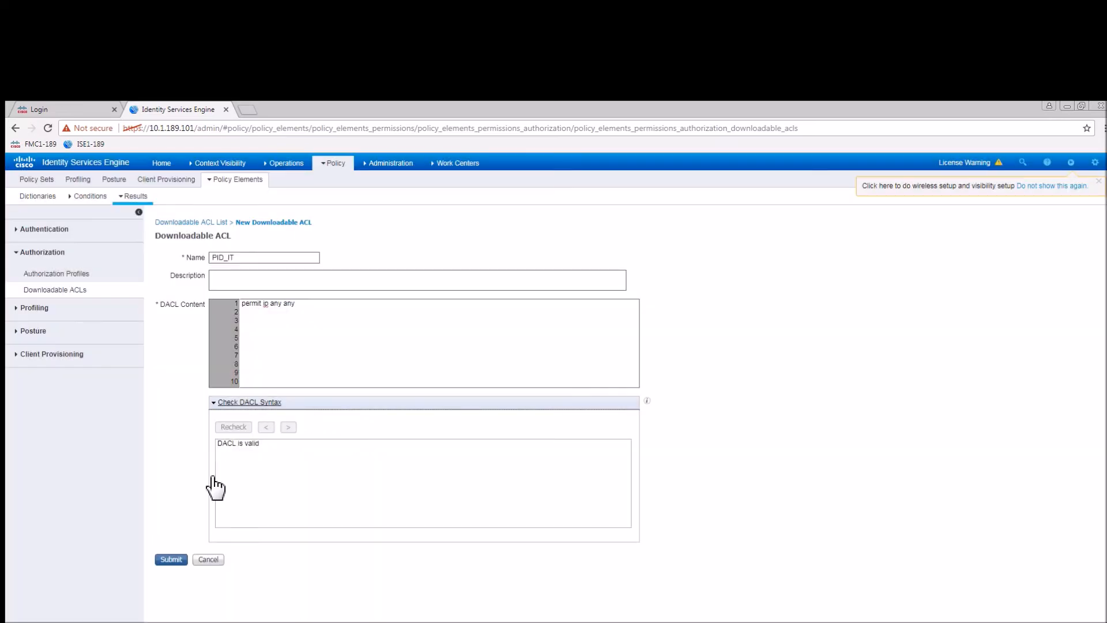
click(173, 560)
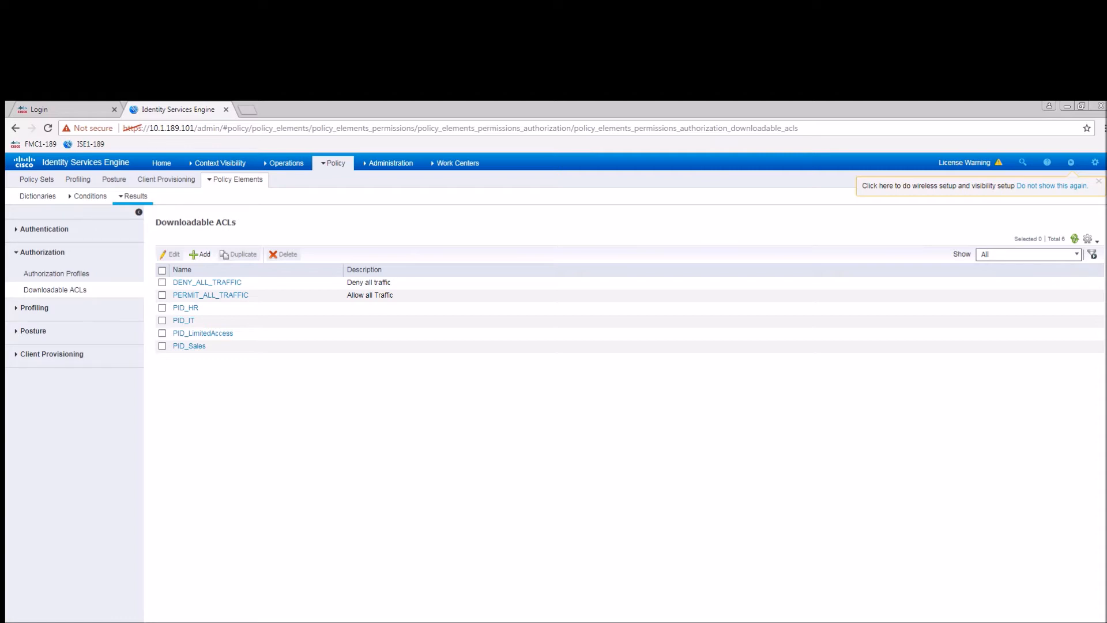
Create authorization profile PID_LimitedAccess that assigns the PID_LimitedAccess downloadable ACL.
click(56, 275)
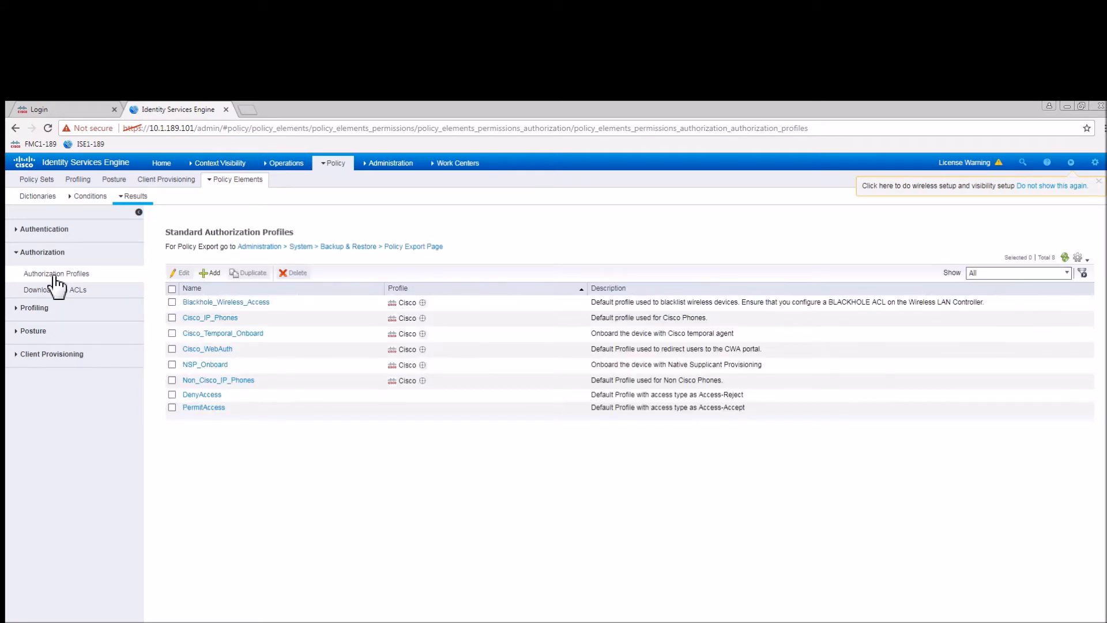
click(212, 274)
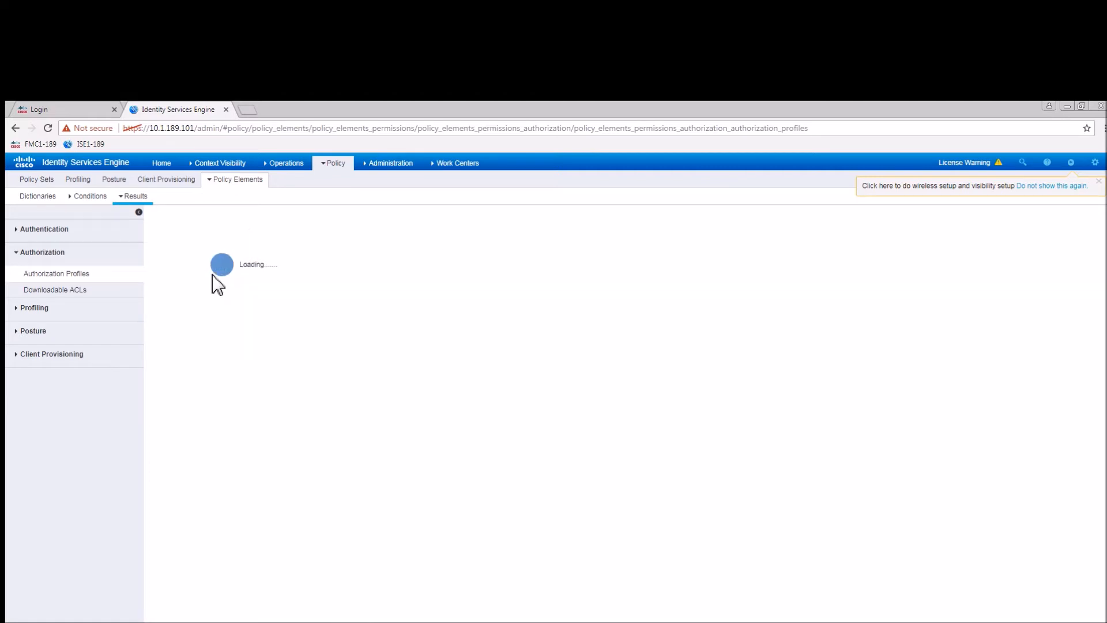
text(PID_L)
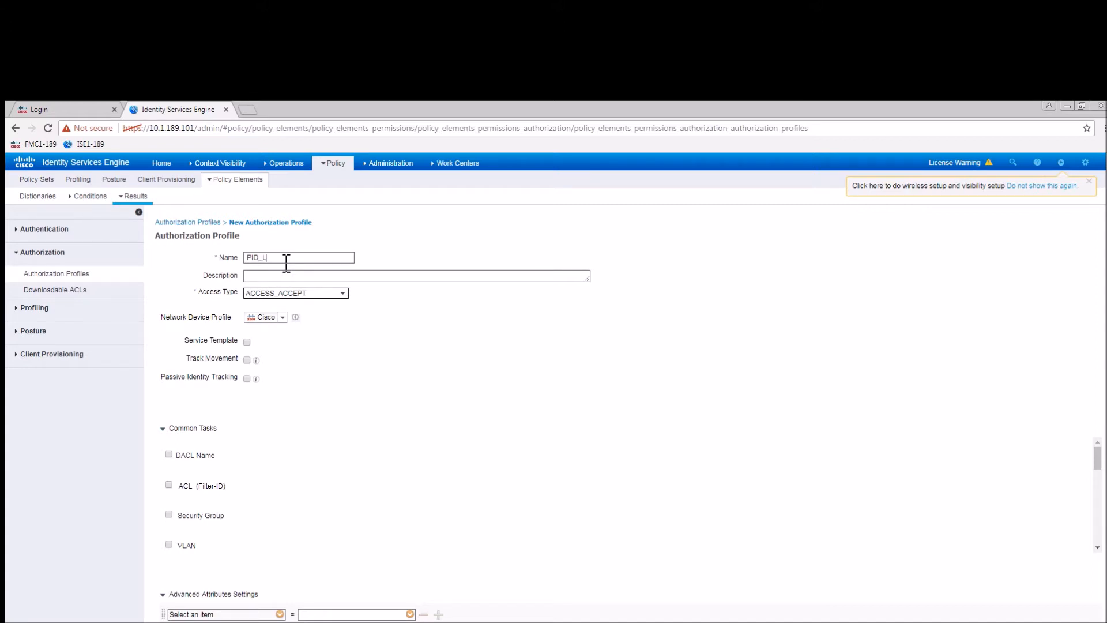
text(imitedAccess)
mouse_move(255, 379)
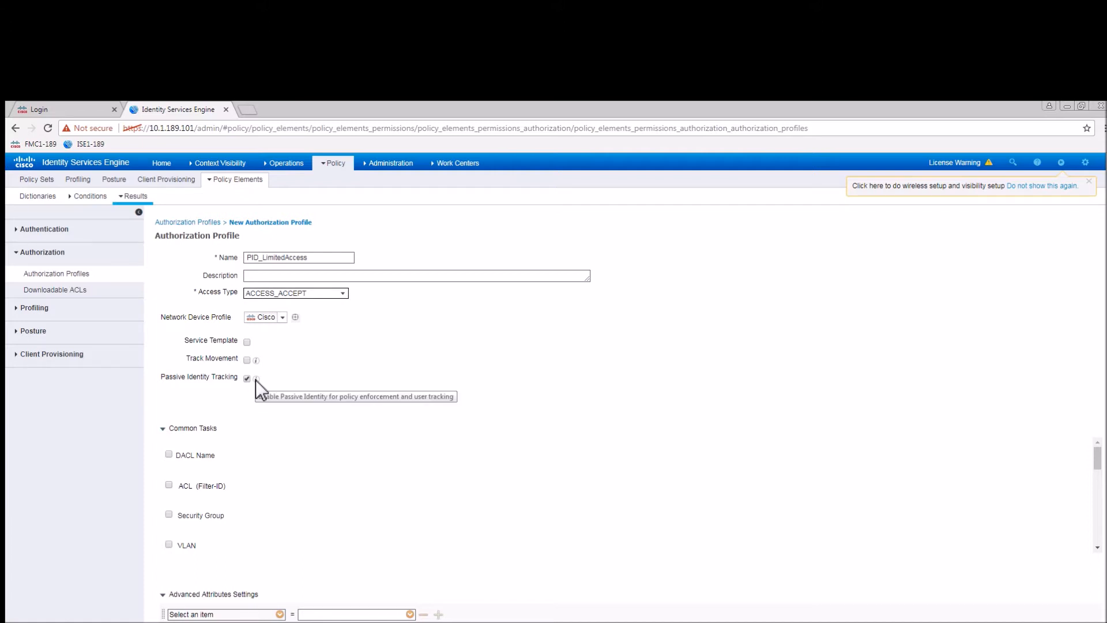
click(169, 454)
click(405, 454)
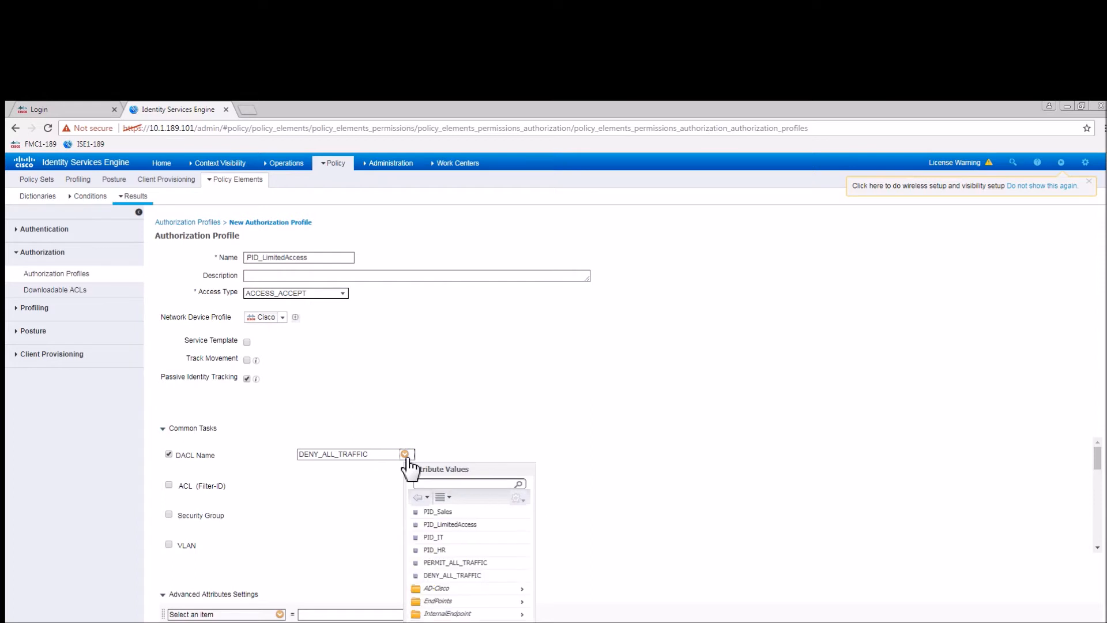
click(451, 525)
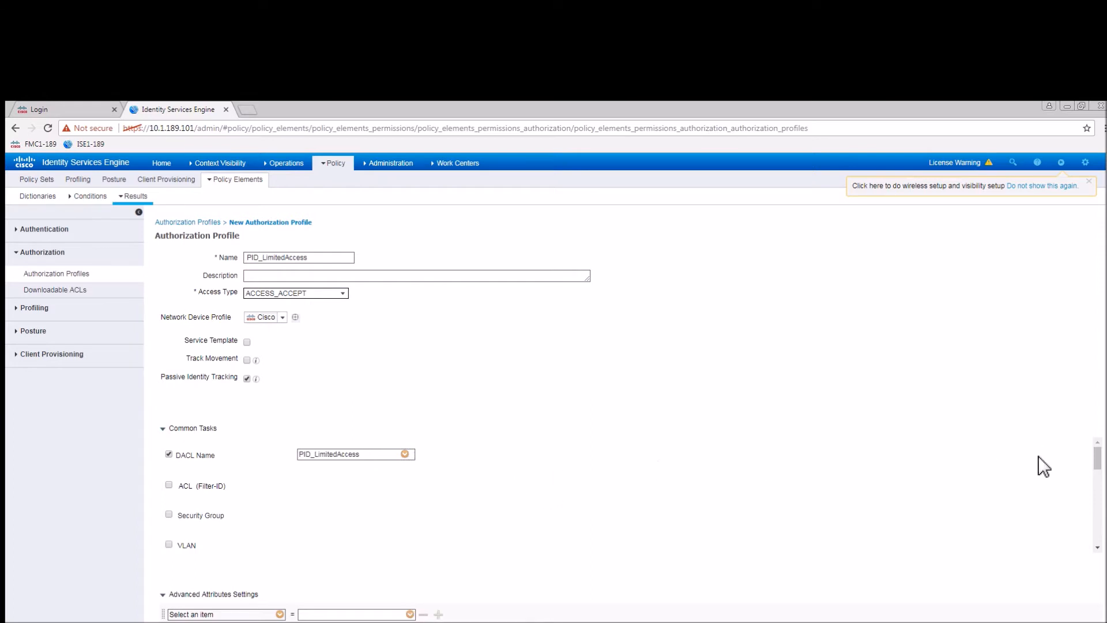
scroll(1106, 481, down, 1)
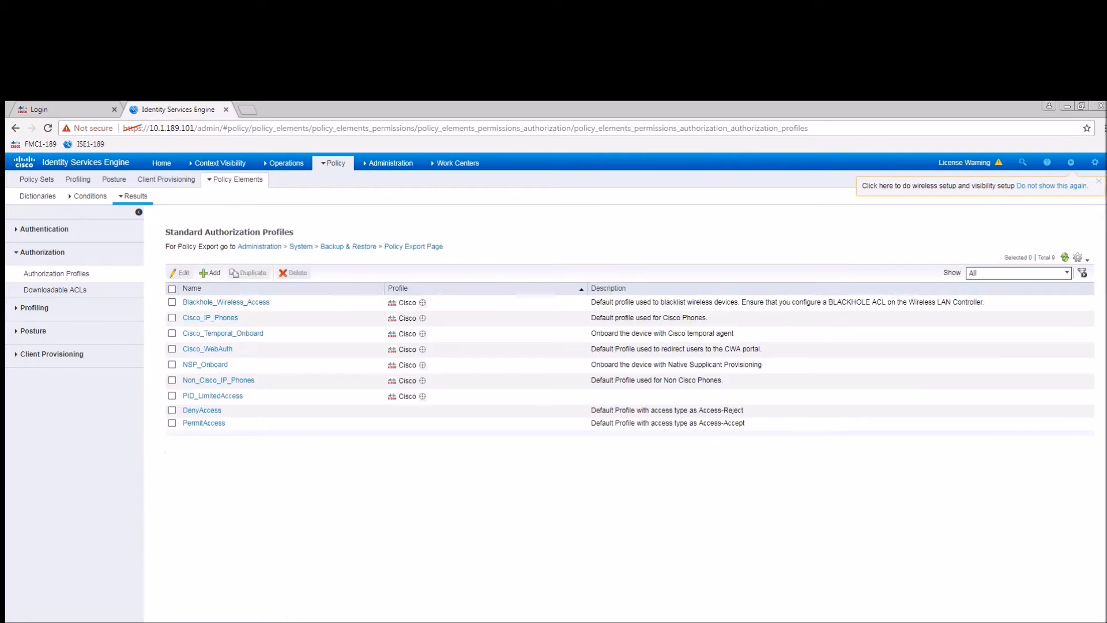
Create authorization profile PID_HR with DACL PID_HR, then select it in the list.
click(211, 273)
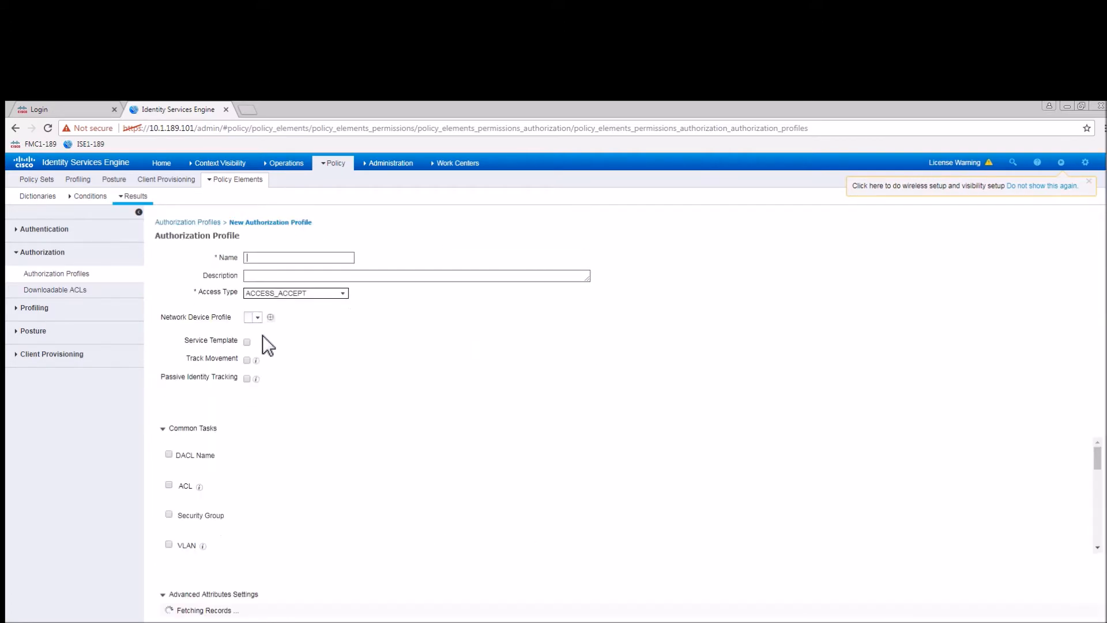
text(PID_HR)
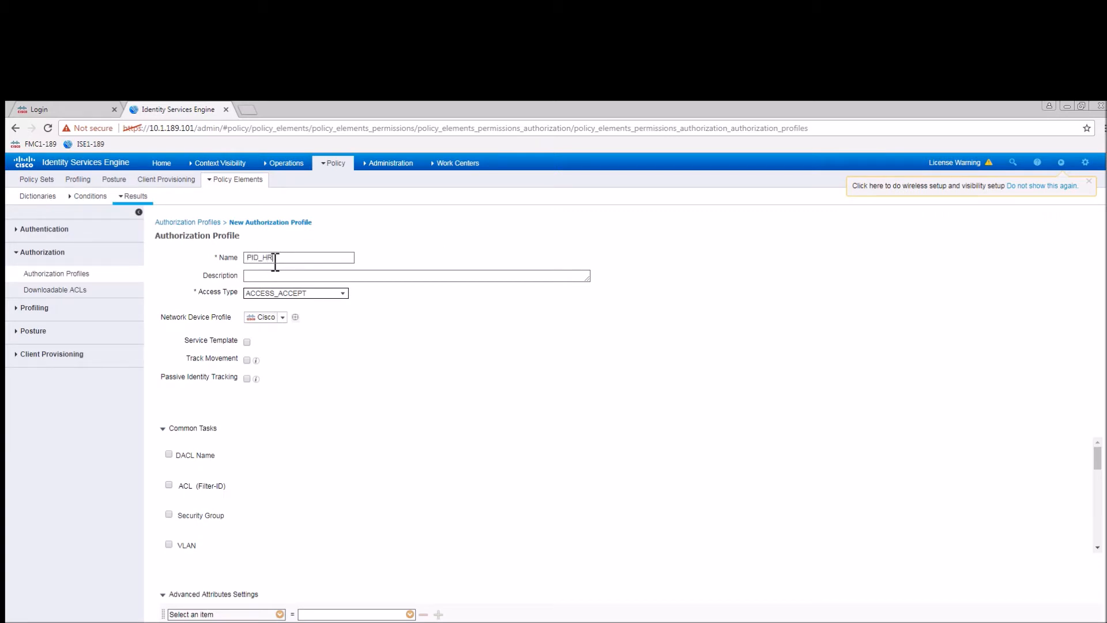
click(193, 456)
click(405, 453)
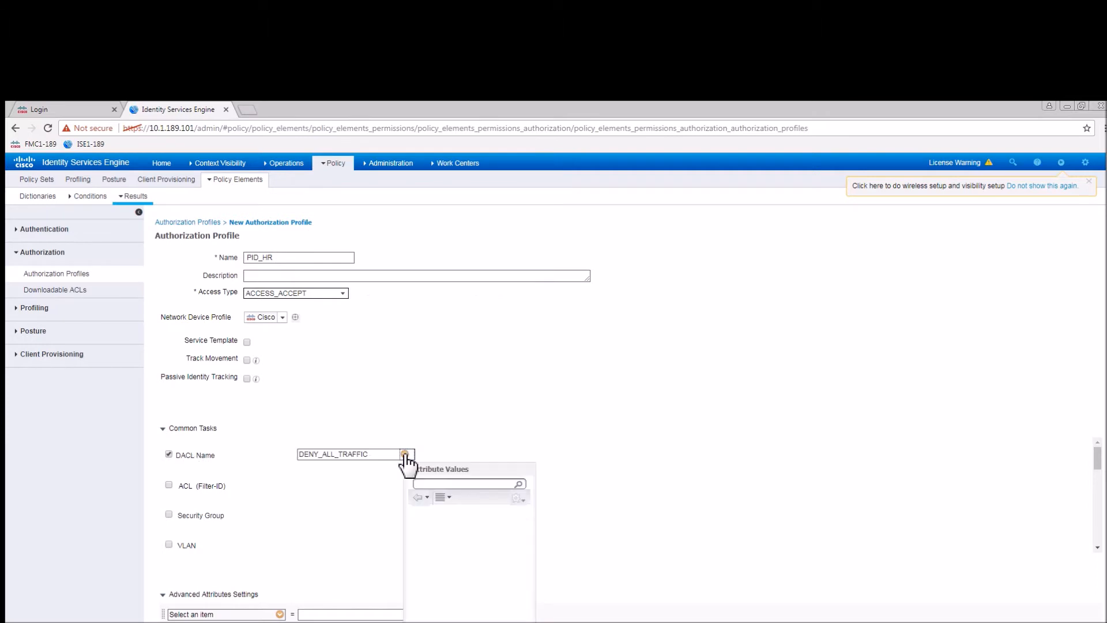
click(435, 549)
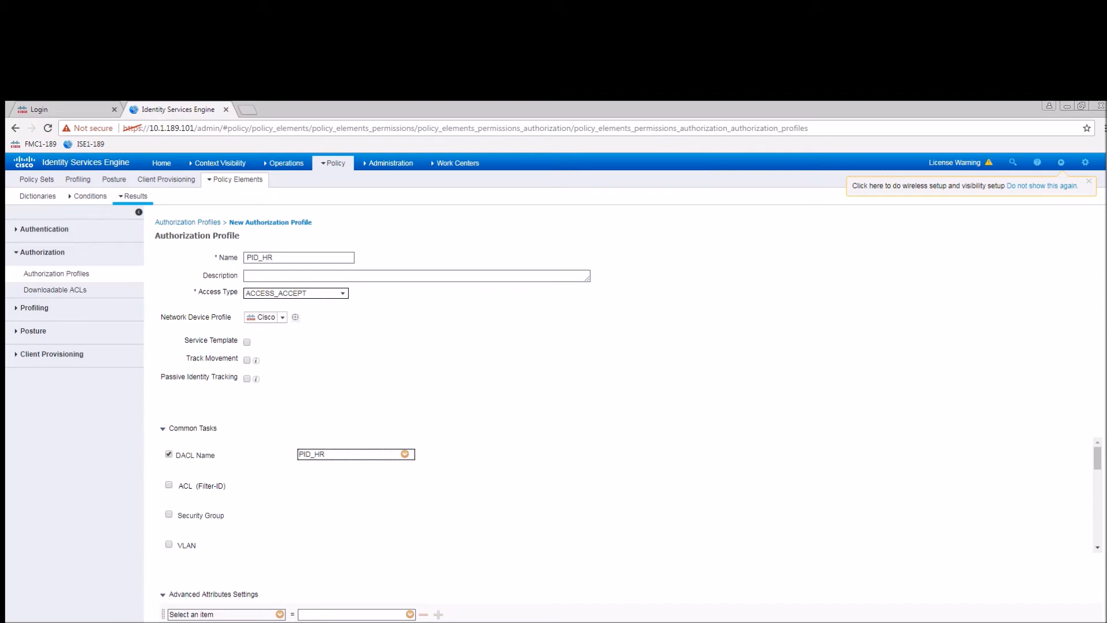
scroll(1096, 612, down, 1)
click(180, 622)
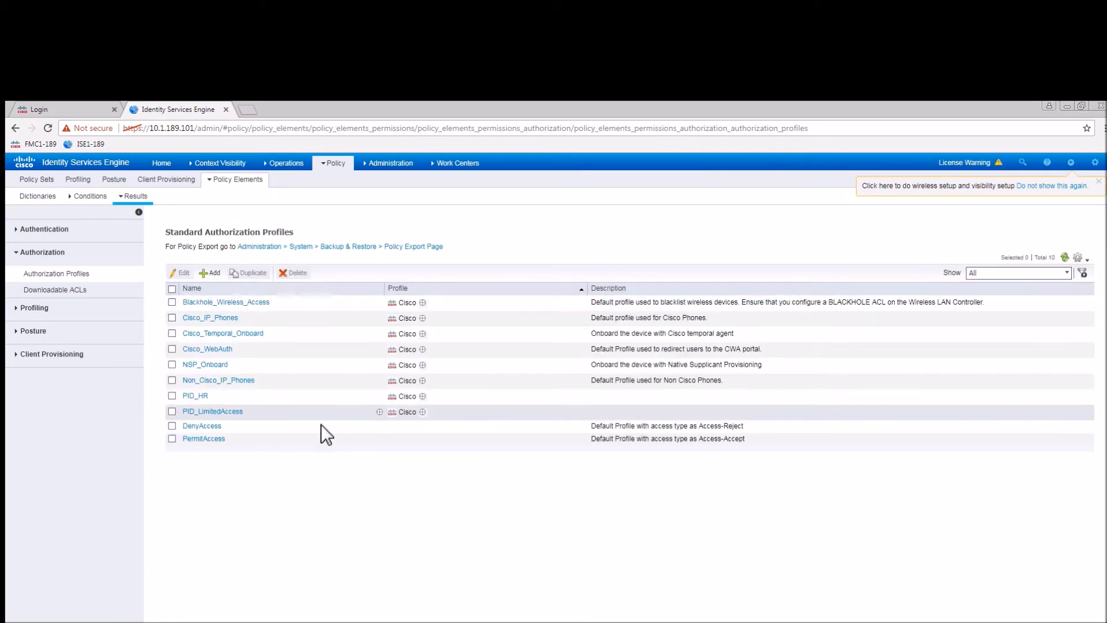
click(172, 396)
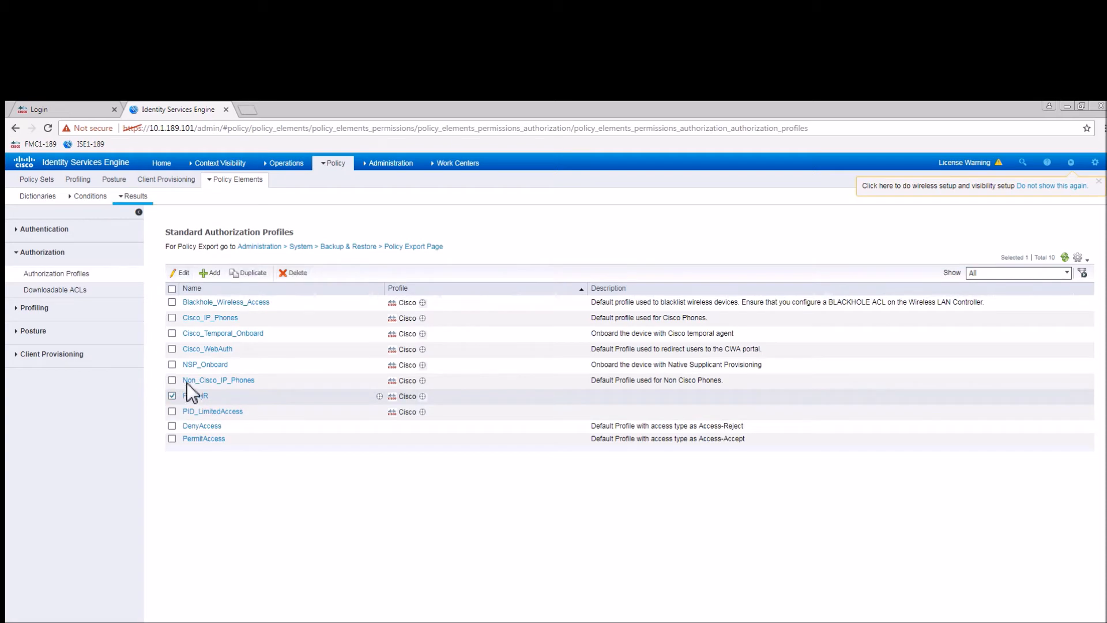
Duplicate PID_HR as profile PID_IT using the PID_IT downloadable ACL and save it.
click(248, 274)
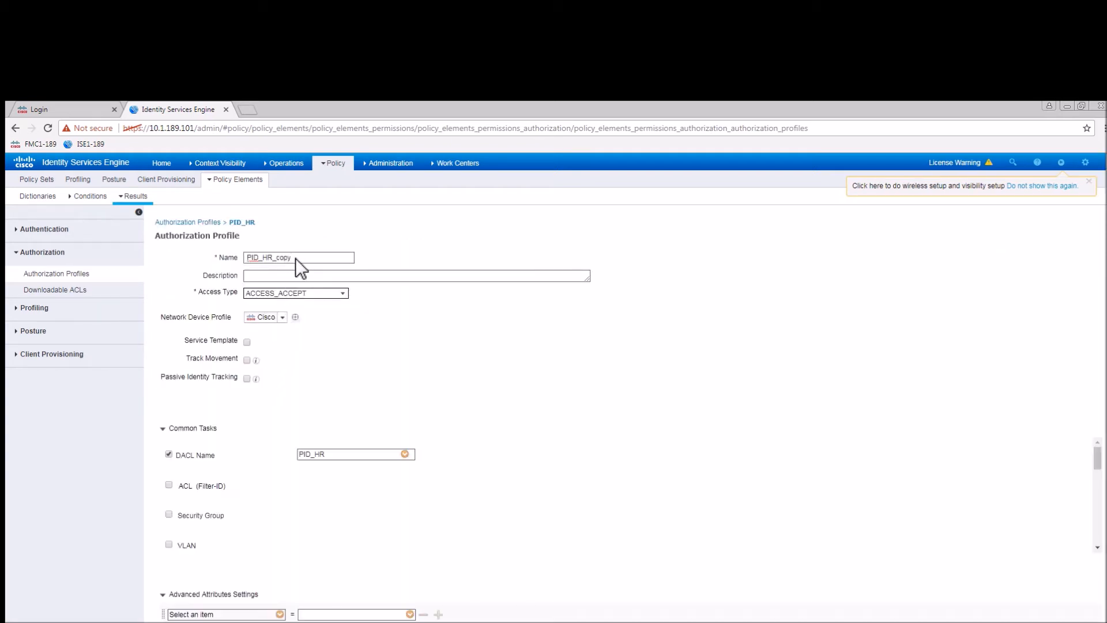
key(BackSpace)
key(BackSpace)
key(BackSpace)
key(BackSpace)
key(BackSpace)
key(BackSpace)
key(BackSpace)
text(IT)
click(405, 454)
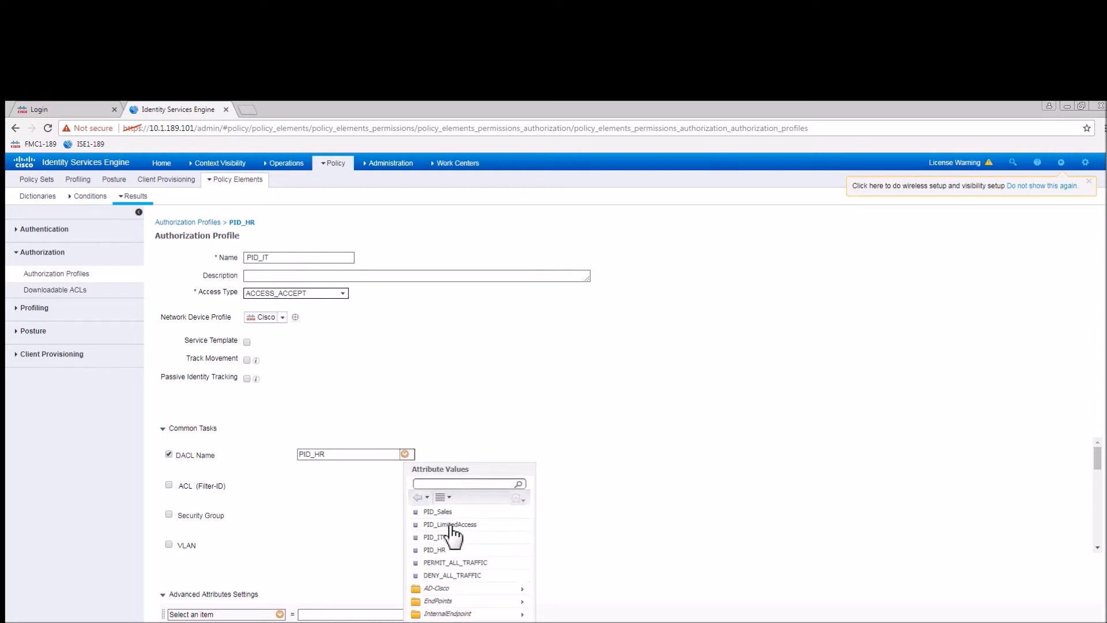
click(447, 537)
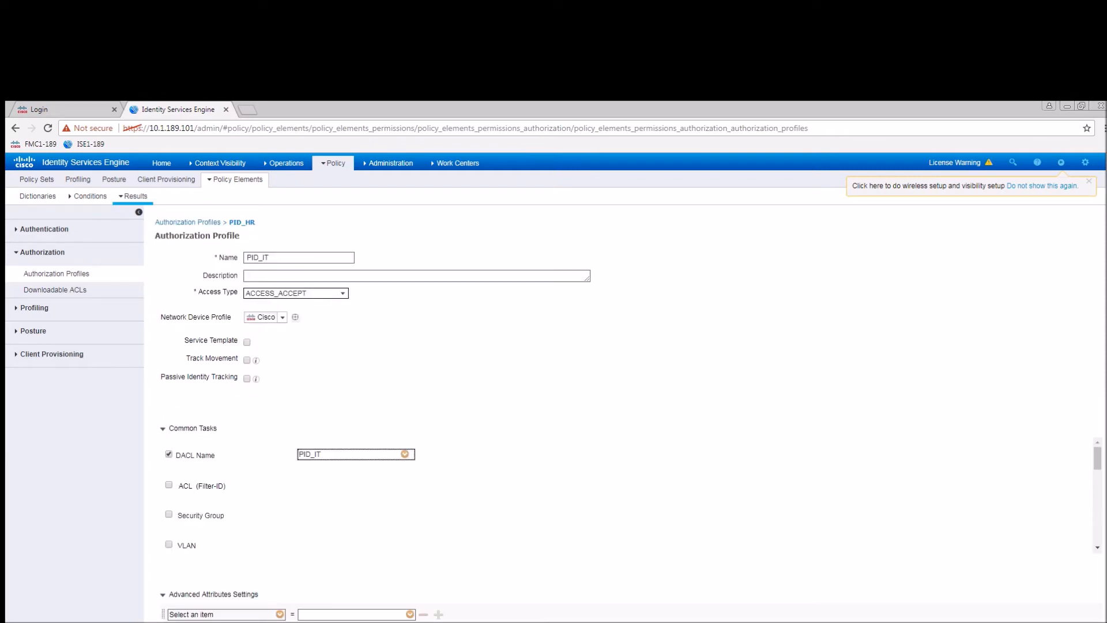
scroll(629, 415, down, 1)
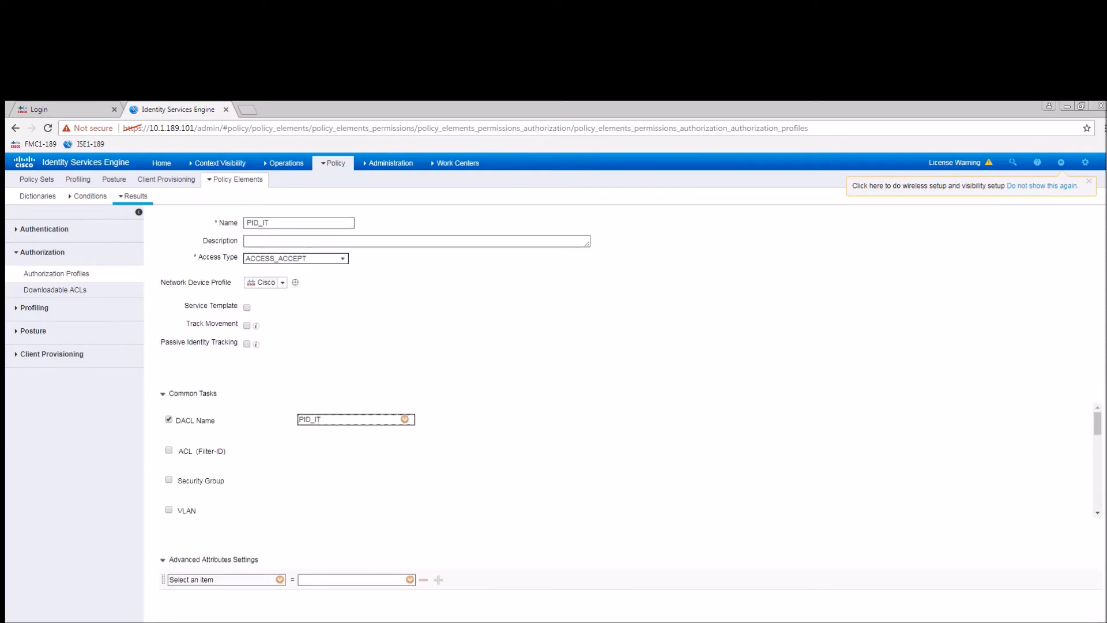
click(177, 620)
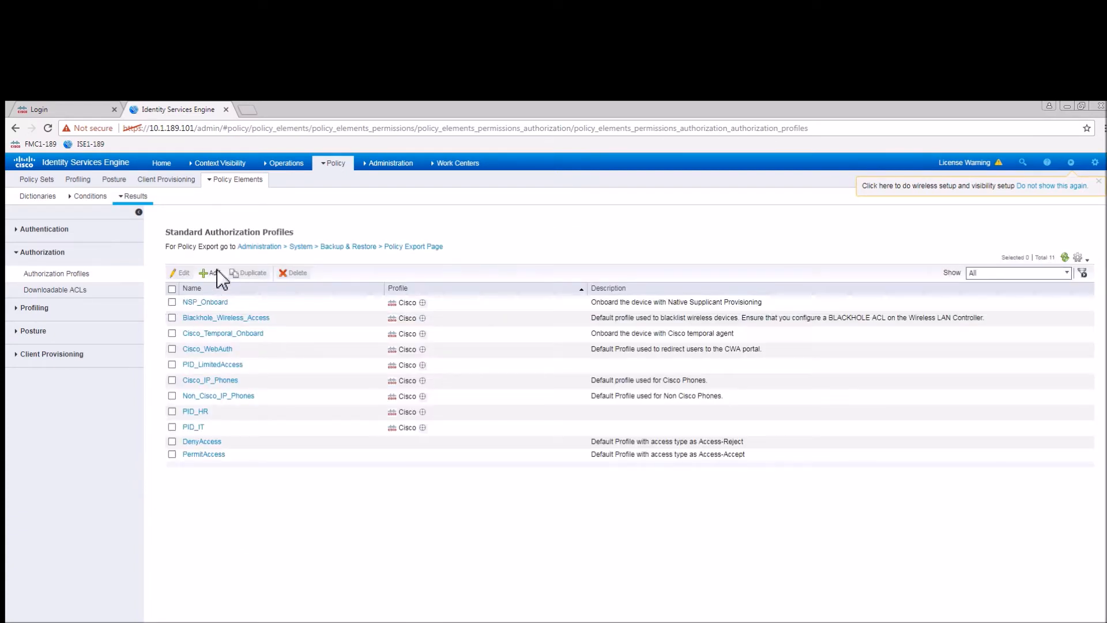
Duplicate the profile again as PID_Sales using the PID_Sales downloadable ACL.
click(211, 275)
key(BackSpace)
key(BackSpace)
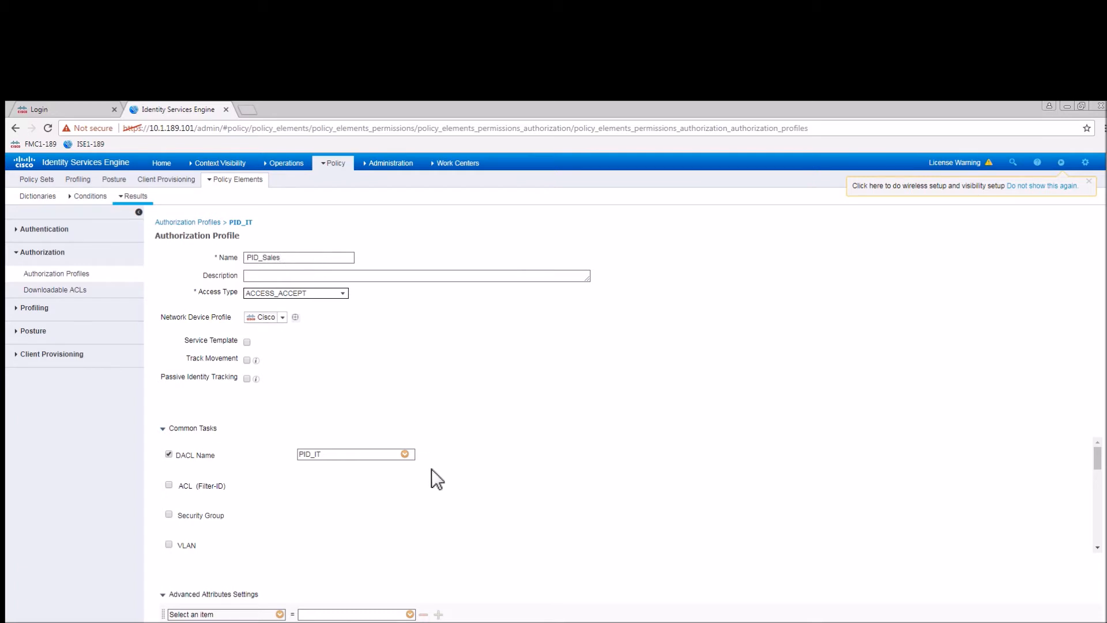
click(407, 454)
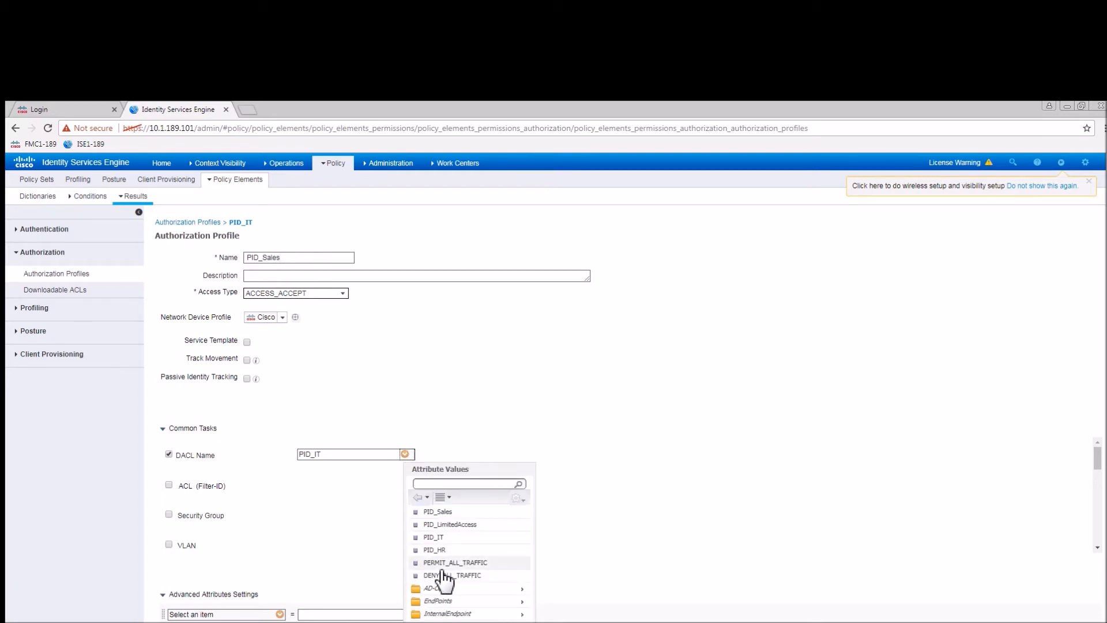
click(436, 512)
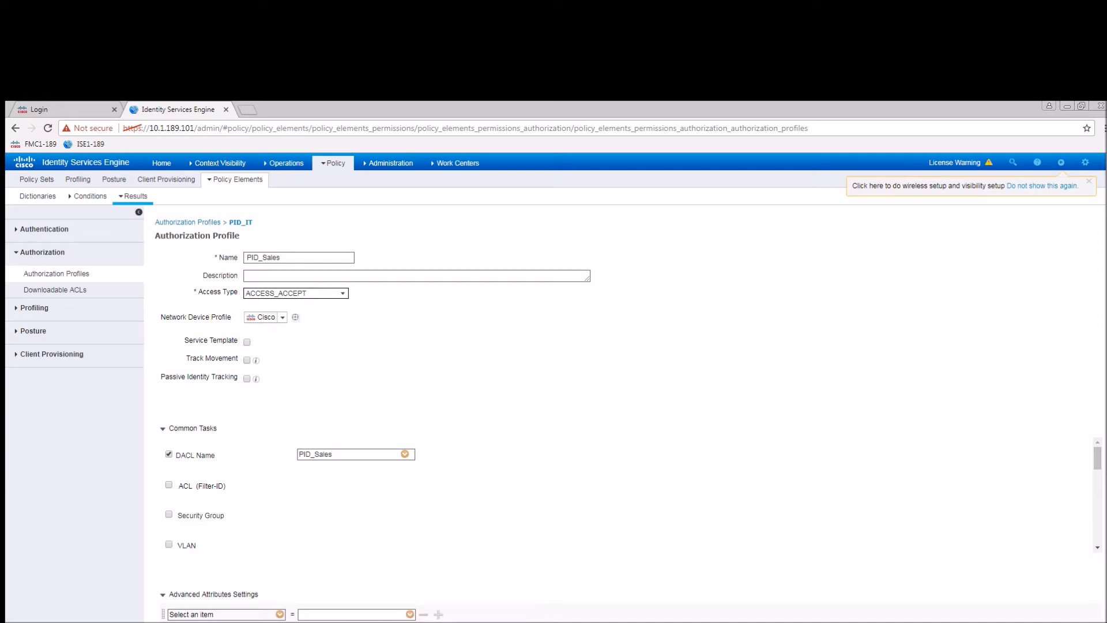
scroll(629, 415, down, 1)
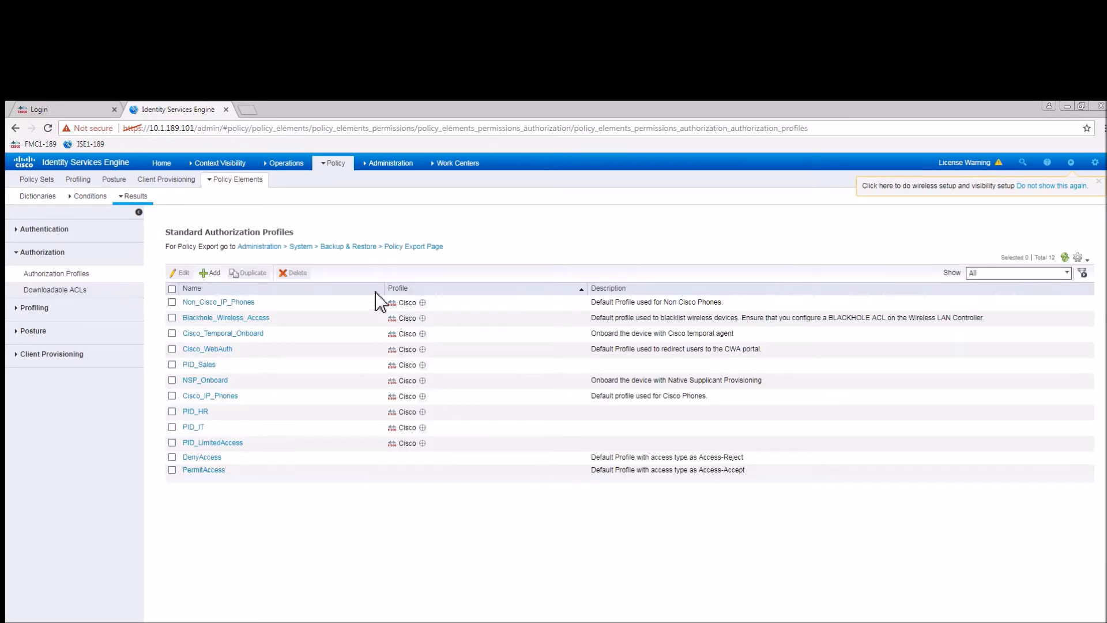
click(332, 165)
Add a policy set named EZConnect with Wired_MAB as its condition.
click(335, 183)
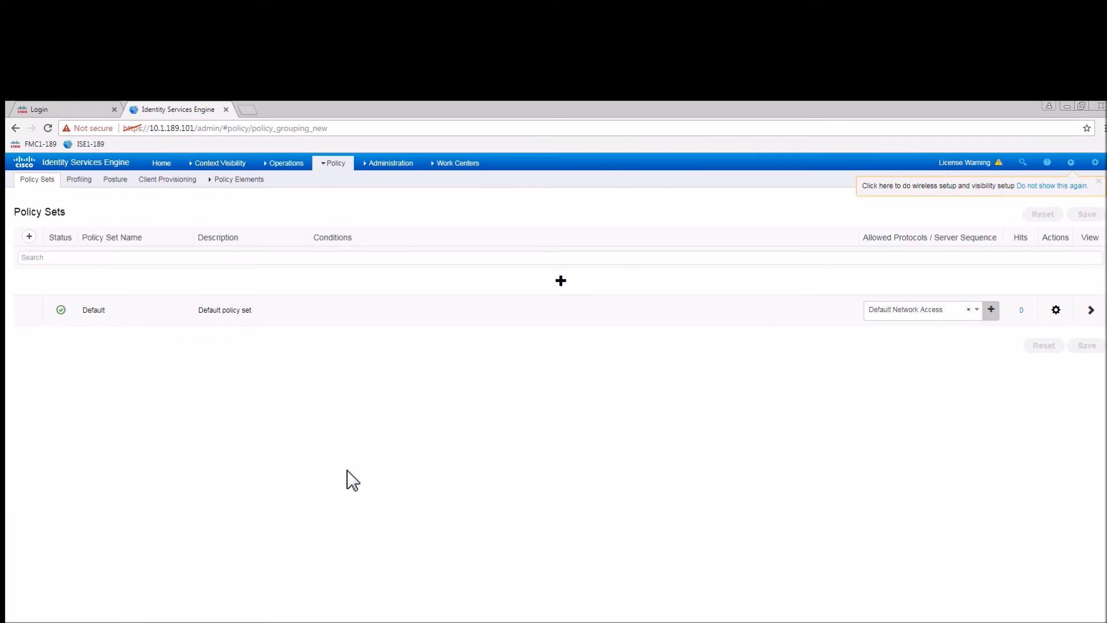
click(561, 281)
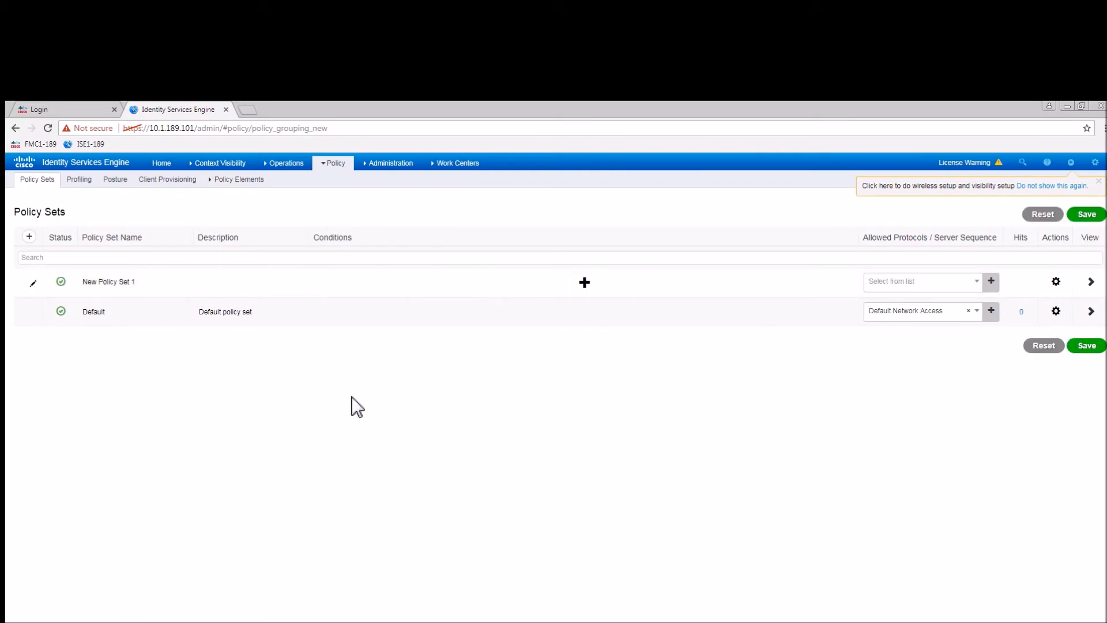
drag(157, 288, 68, 278)
text(EZConnect)
click(587, 284)
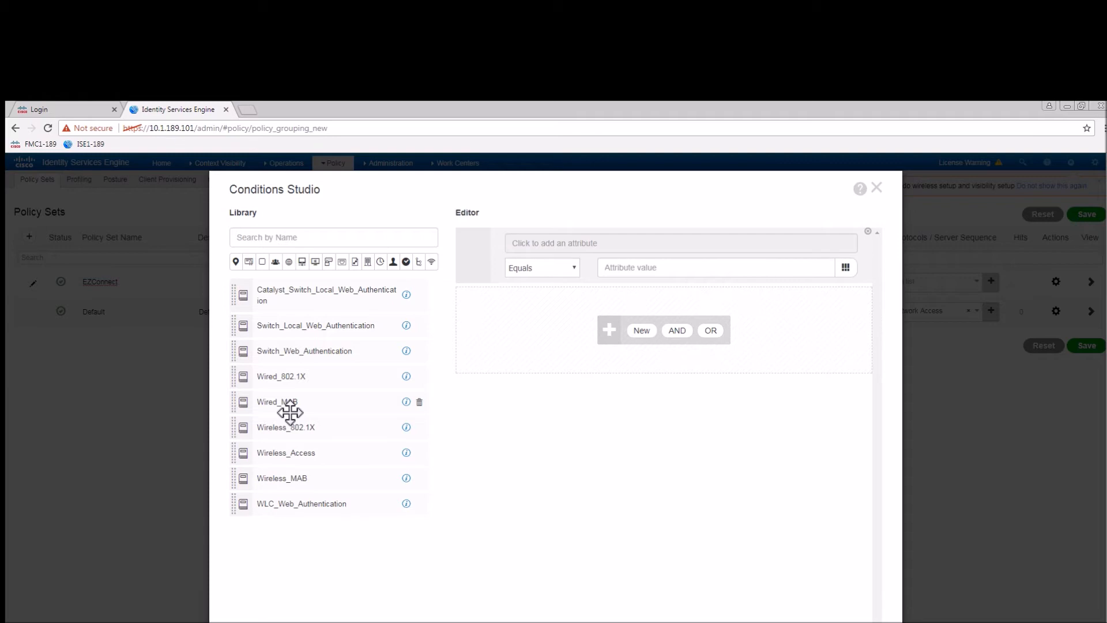
drag(290, 412, 575, 300)
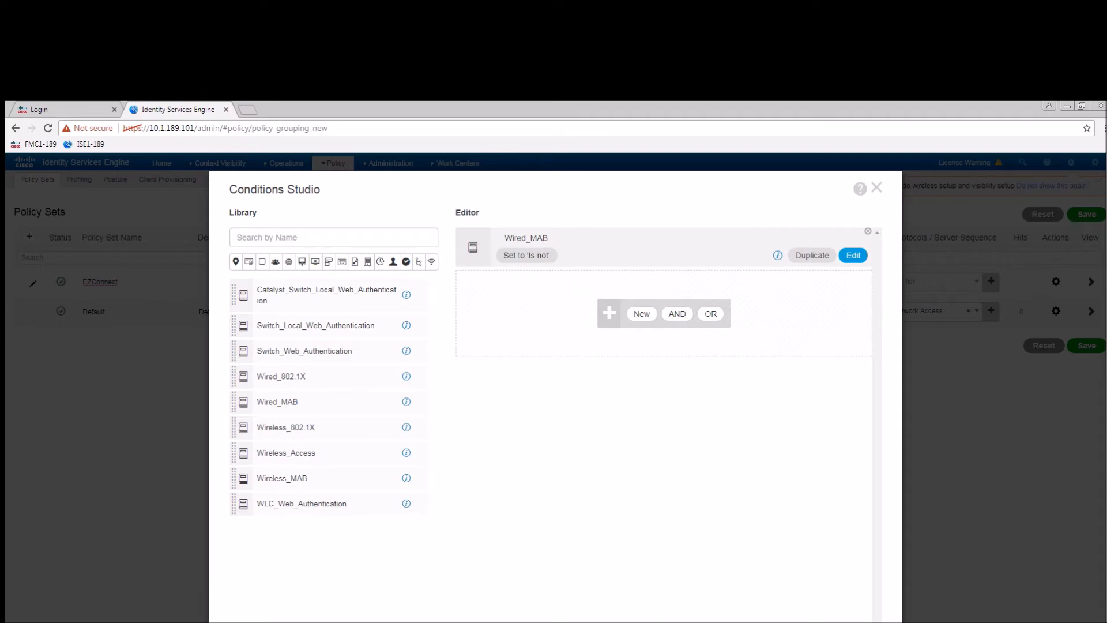
click(761, 571)
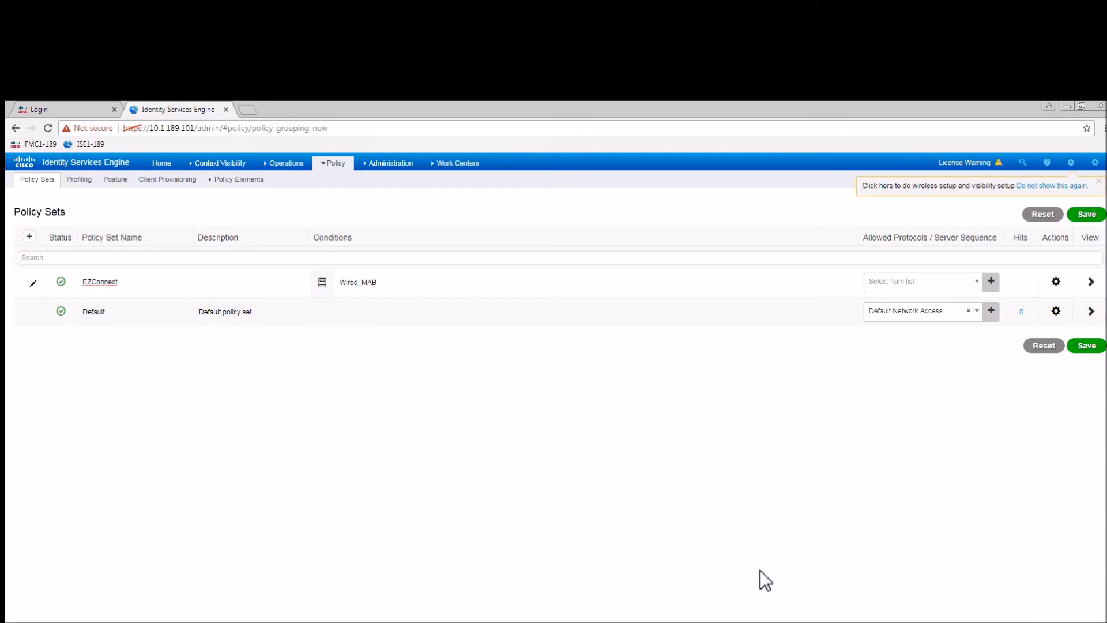
Set EZConnect to Default Network Access, save, and expand its authentication policy rules.
click(979, 282)
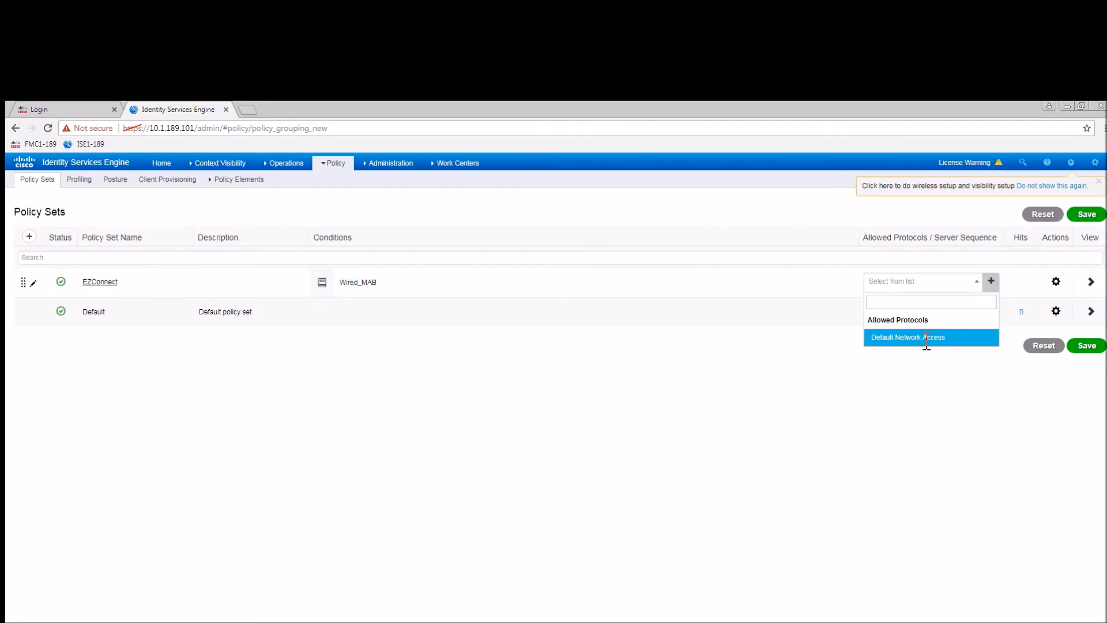
click(904, 339)
click(1082, 348)
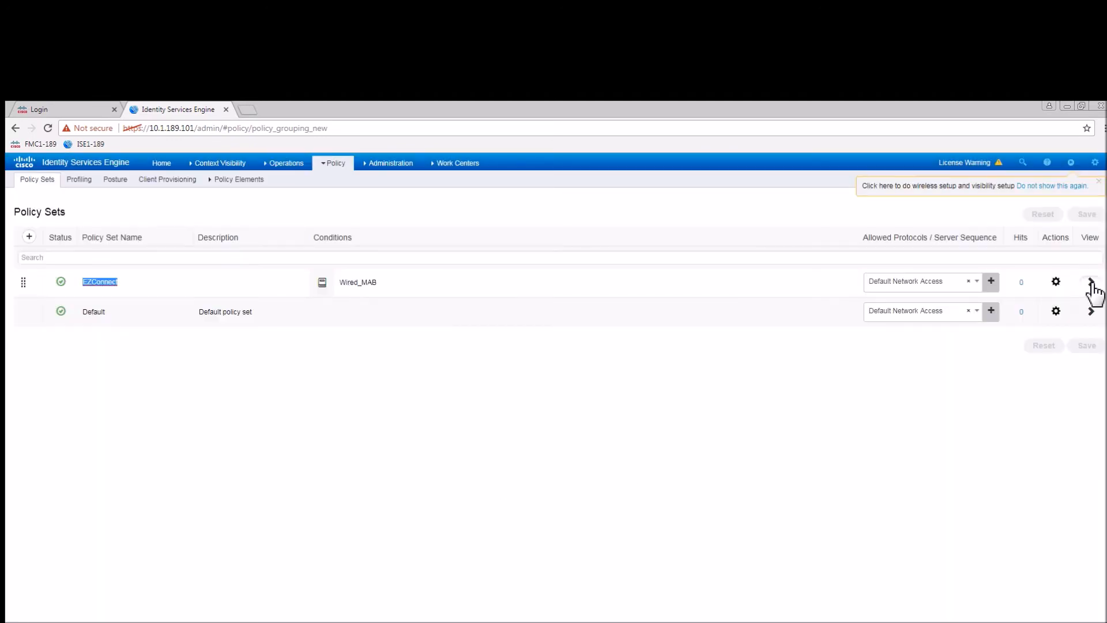
click(1091, 282)
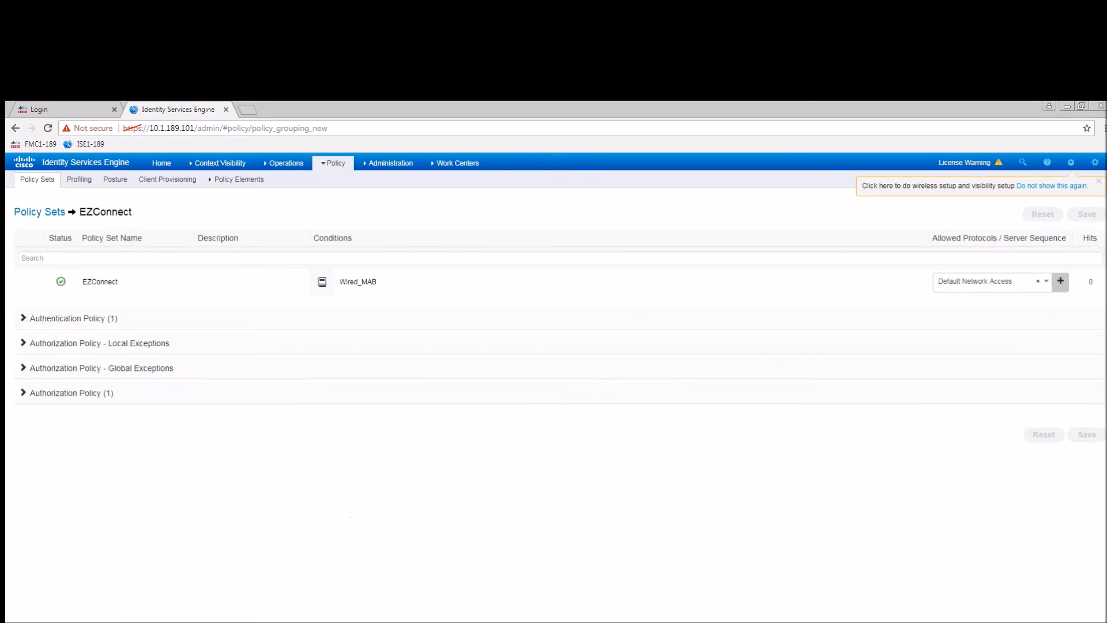
click(27, 321)
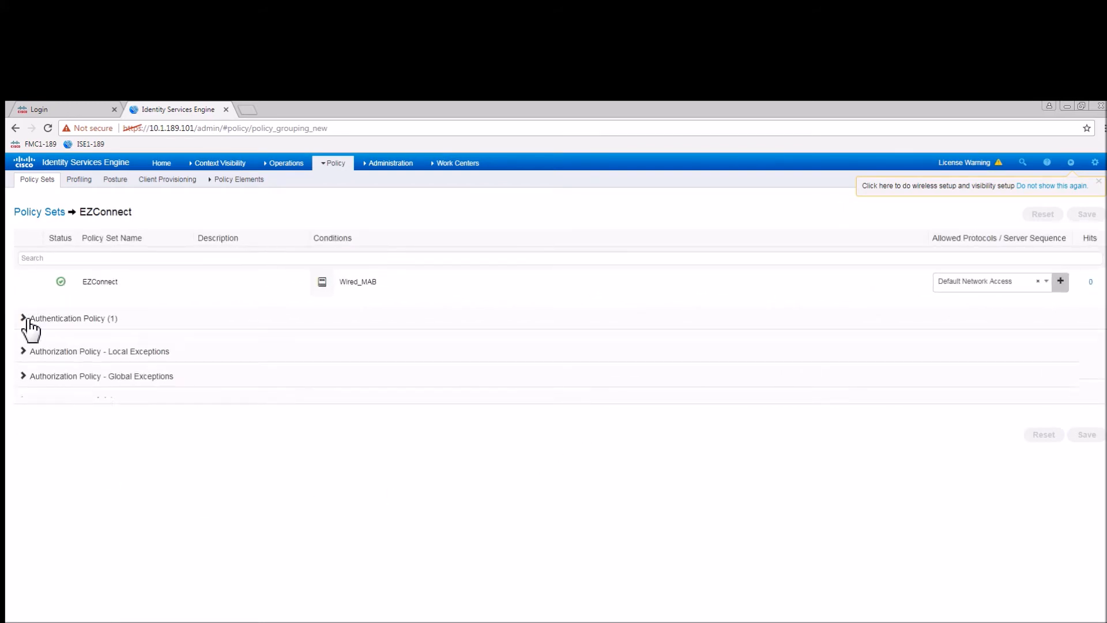
Add an authentication rule named MAB with the Wired_MAB condition.
click(574, 399)
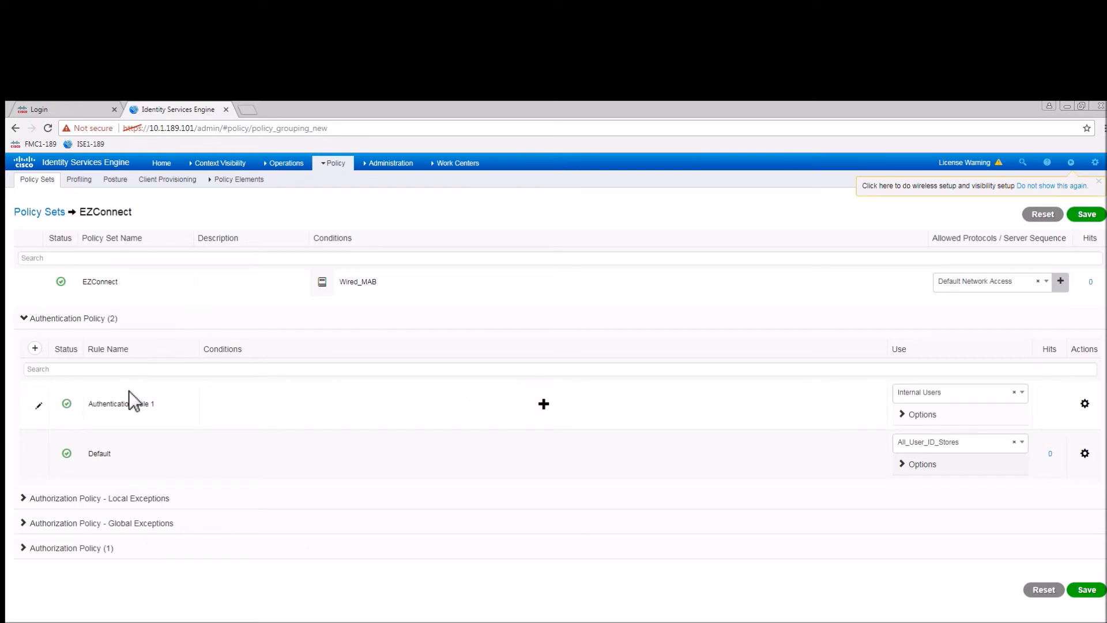
click(157, 408)
text(MAB)
click(544, 404)
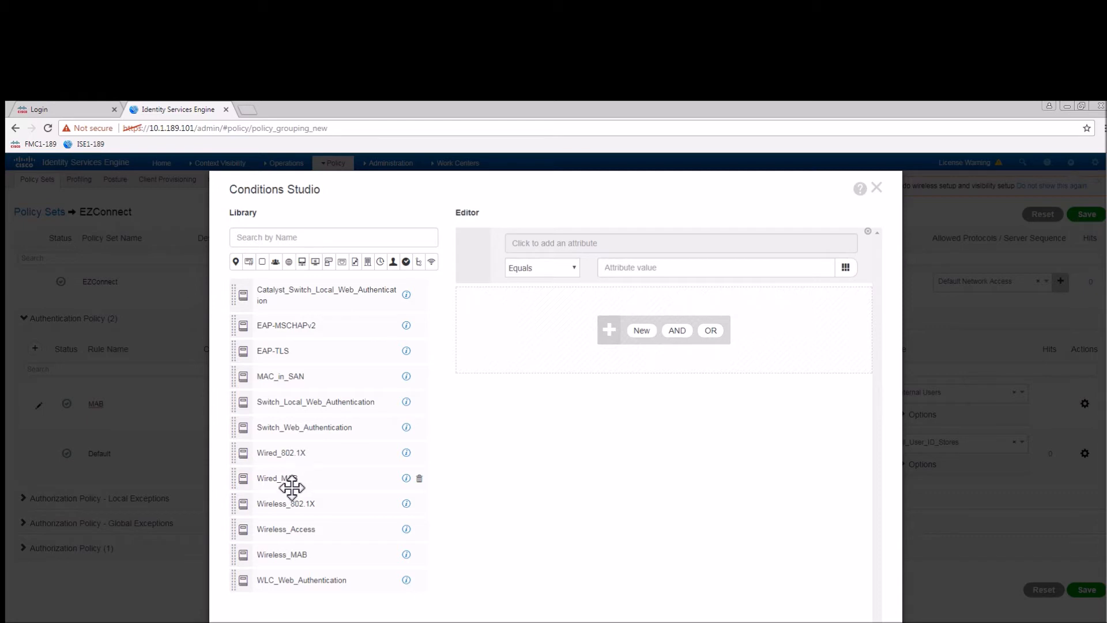
drag(292, 488, 528, 325)
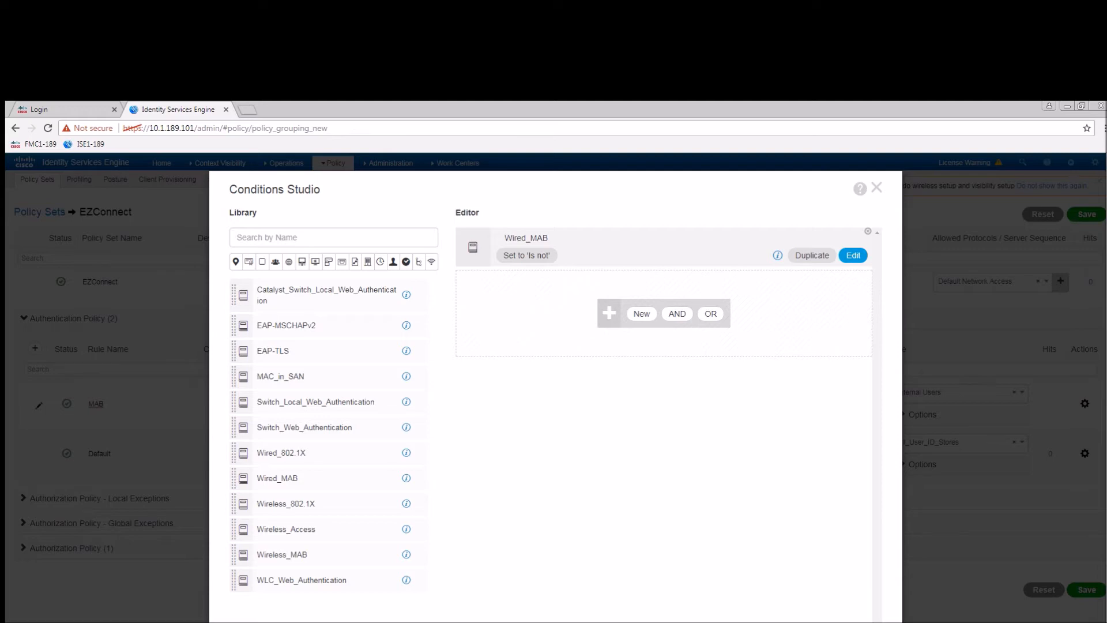
click(868, 622)
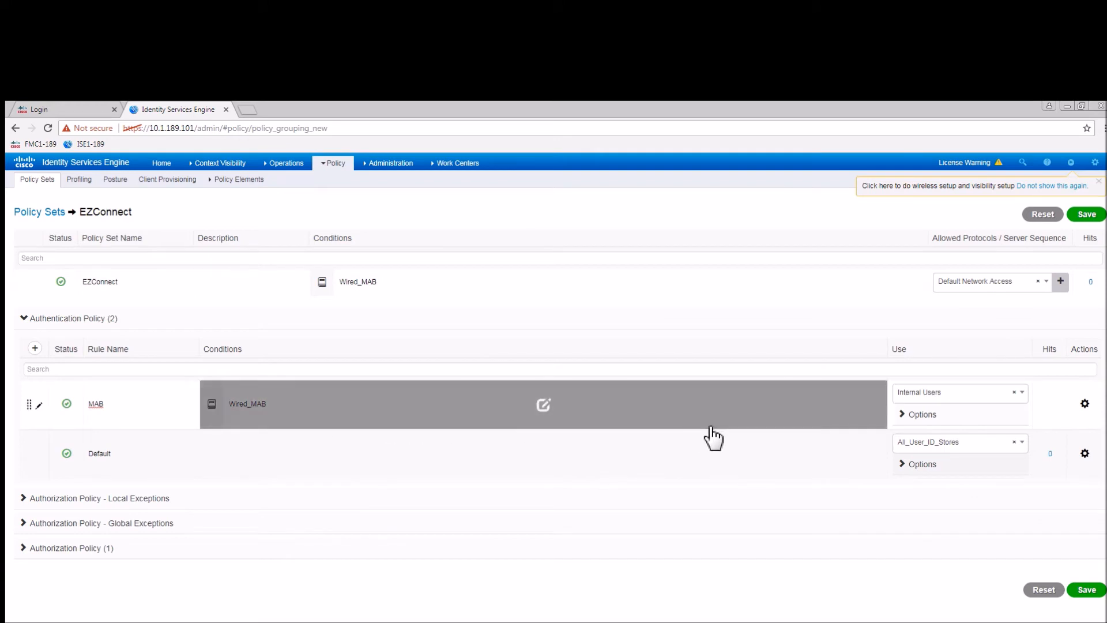
Set the MAB rule's identity source to Internal Endpoints.
click(1026, 406)
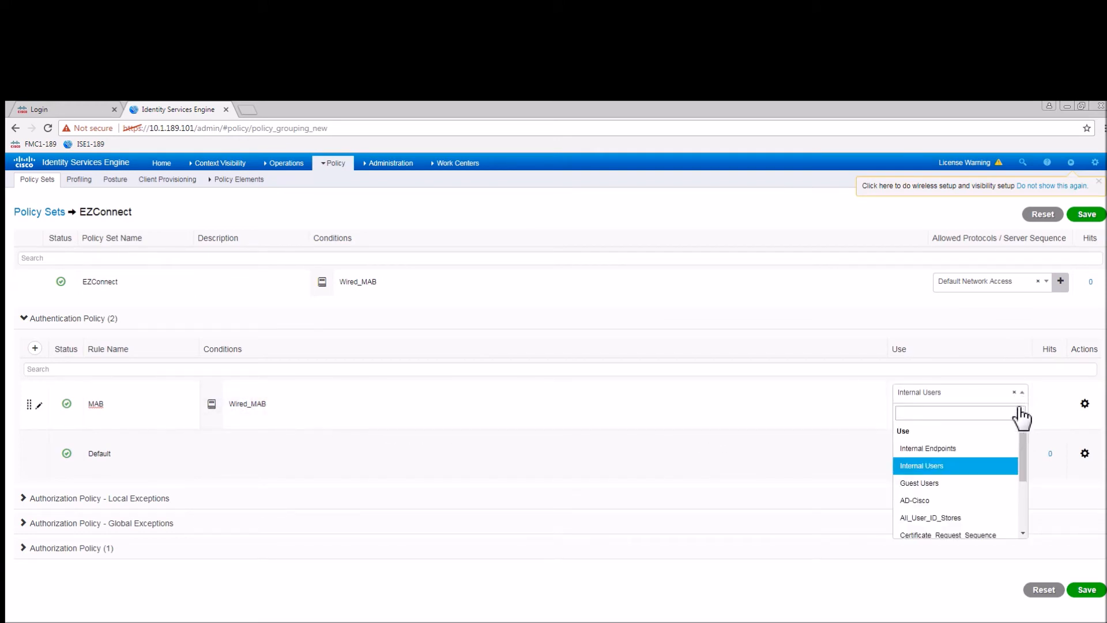
click(953, 447)
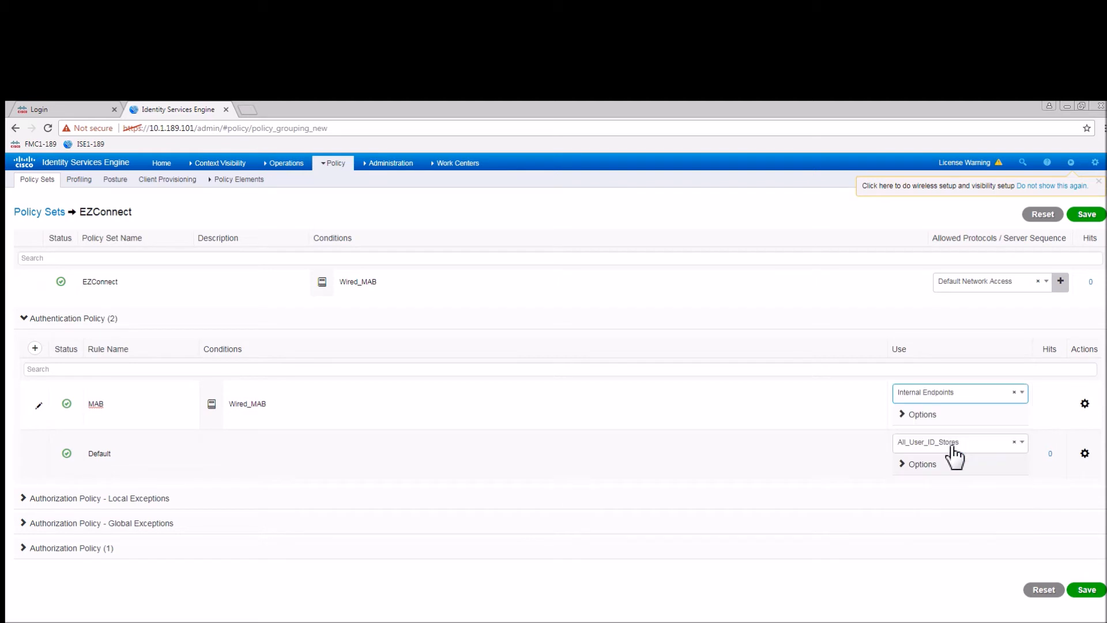
click(914, 419)
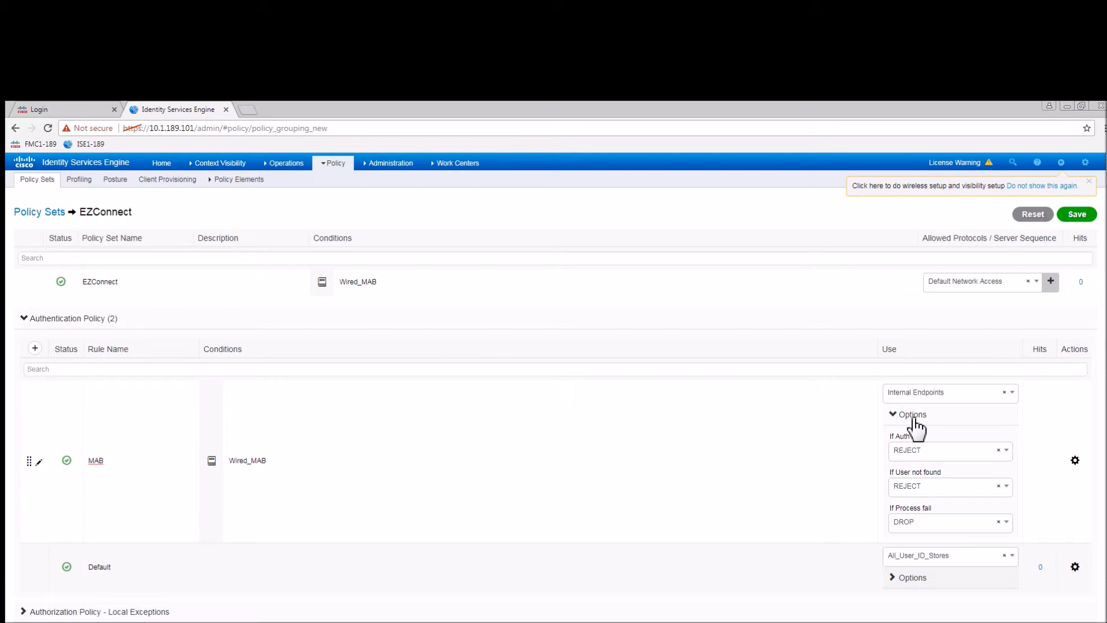
click(914, 420)
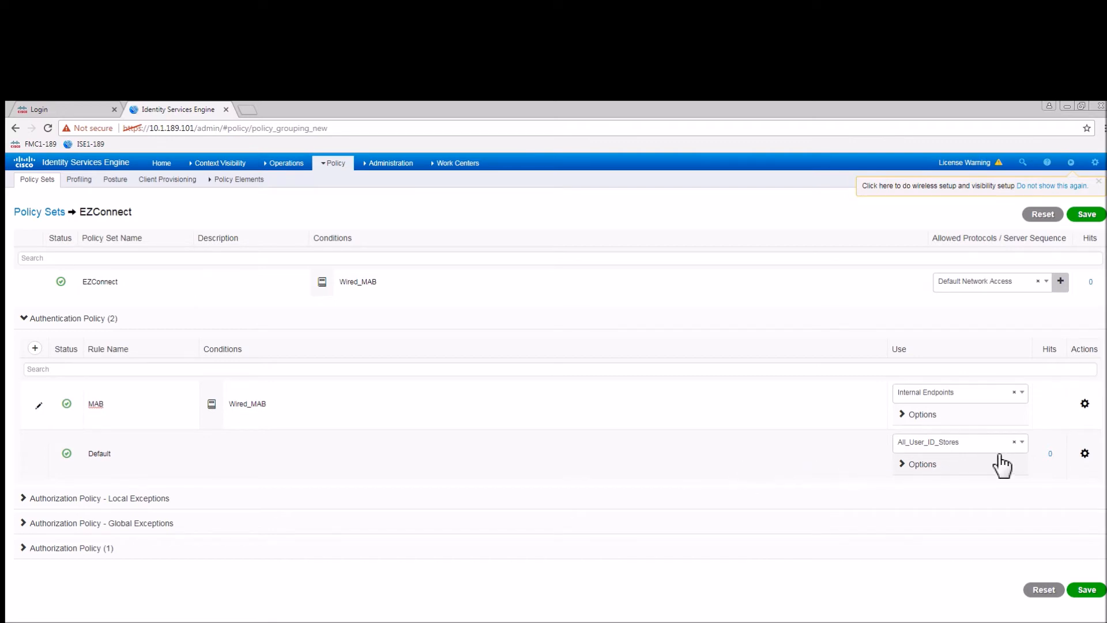
Set the Default authentication rule to DenyAccess and save the policy.
click(1027, 445)
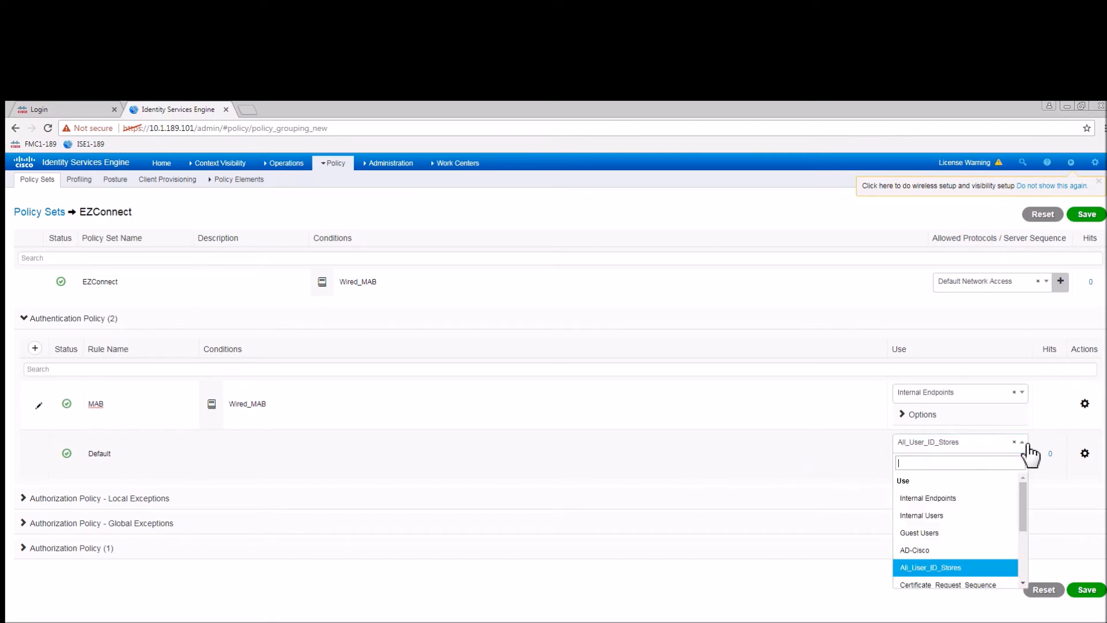
drag(1024, 512, 1018, 567)
click(925, 580)
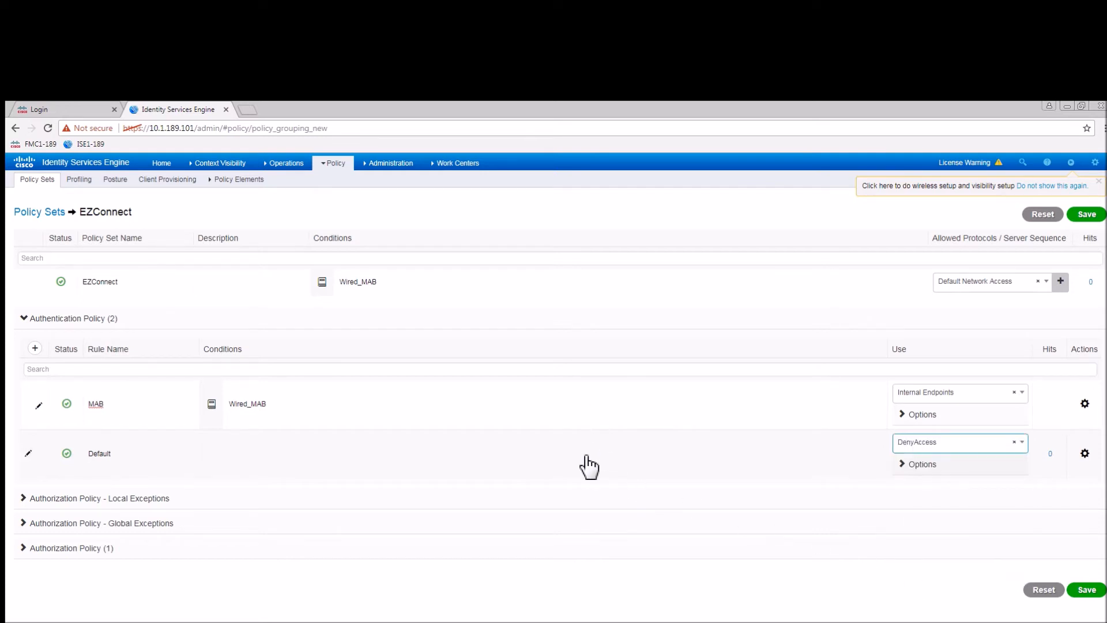
click(1092, 590)
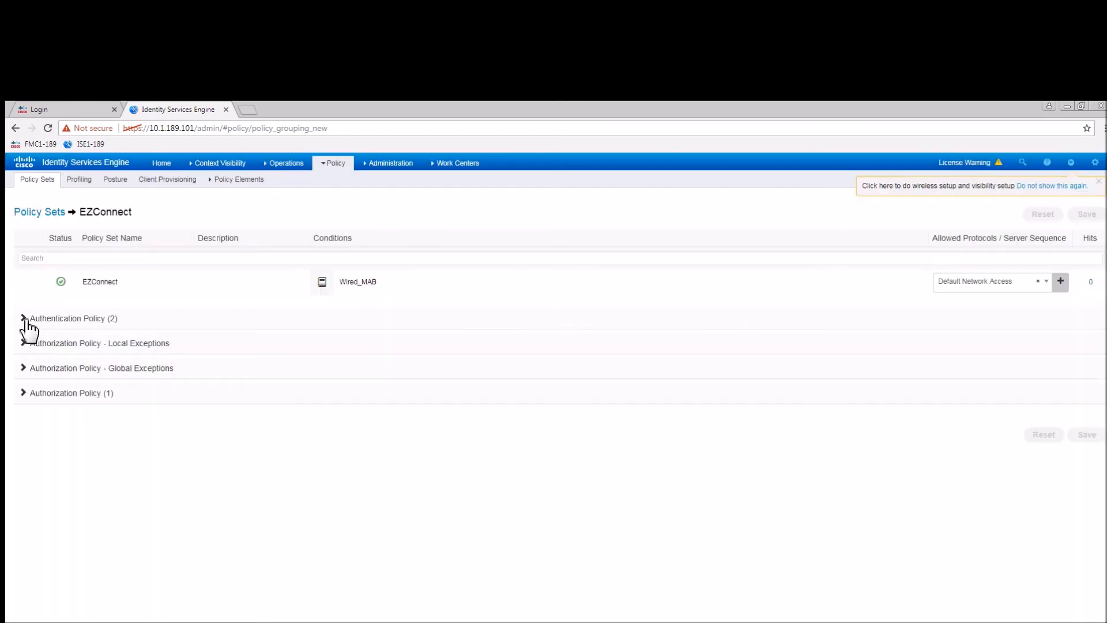
click(24, 319)
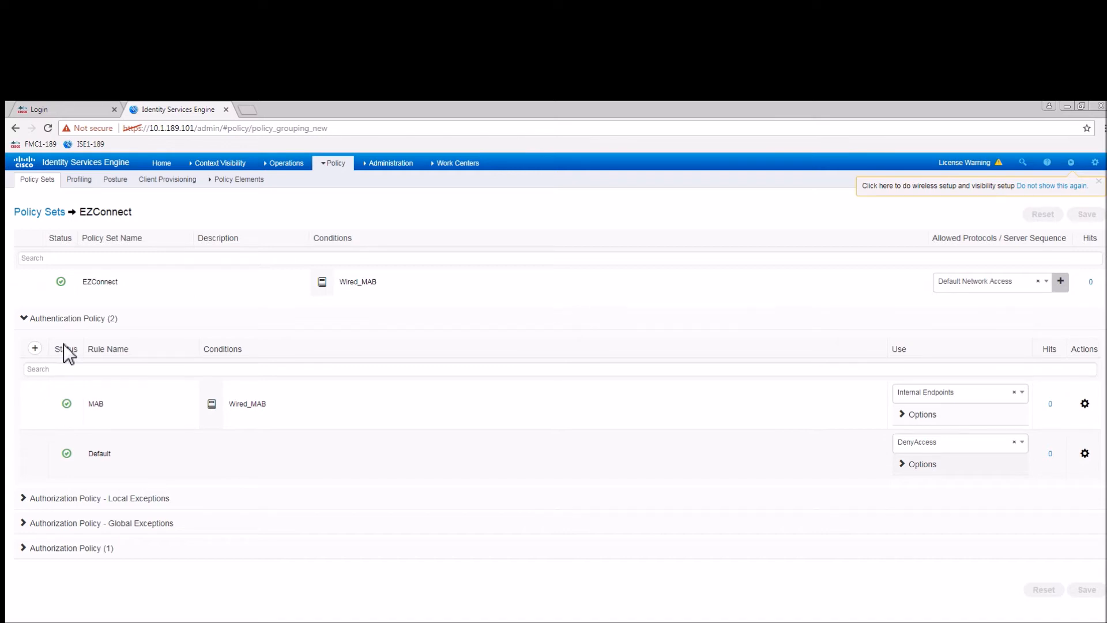
Add a new authorization rule named Domain_Admins.
click(24, 555)
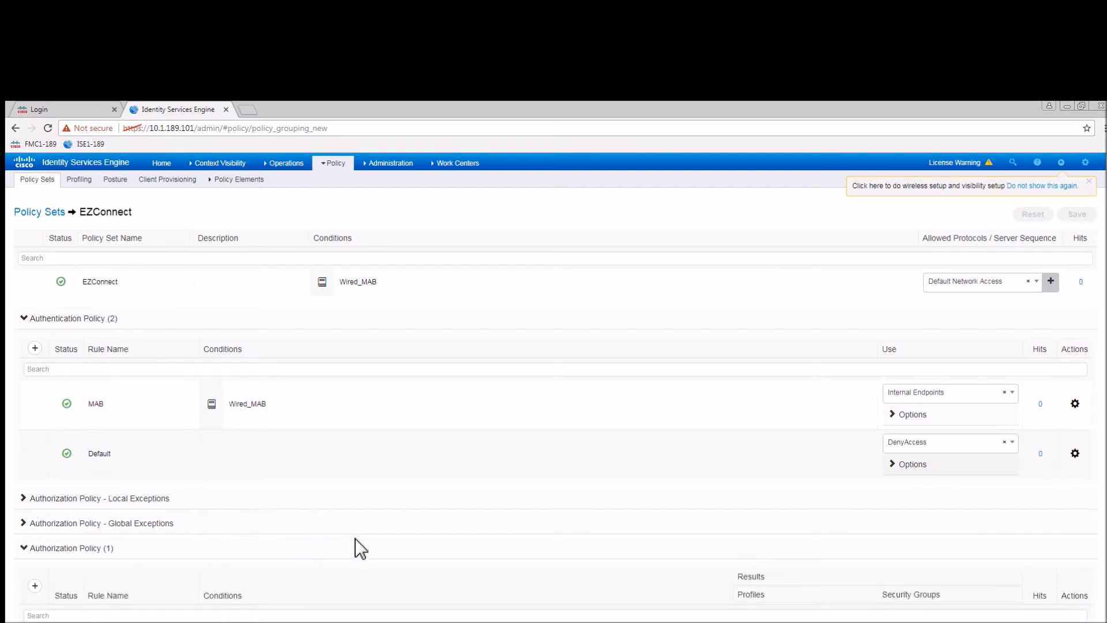
scroll(704, 610, down, 1)
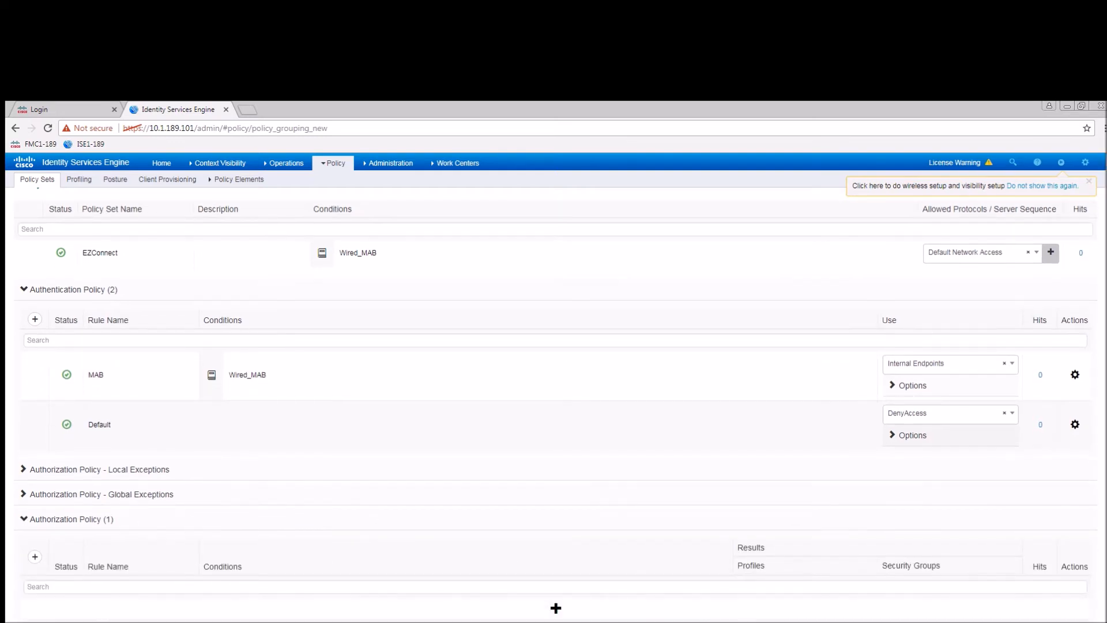
click(556, 611)
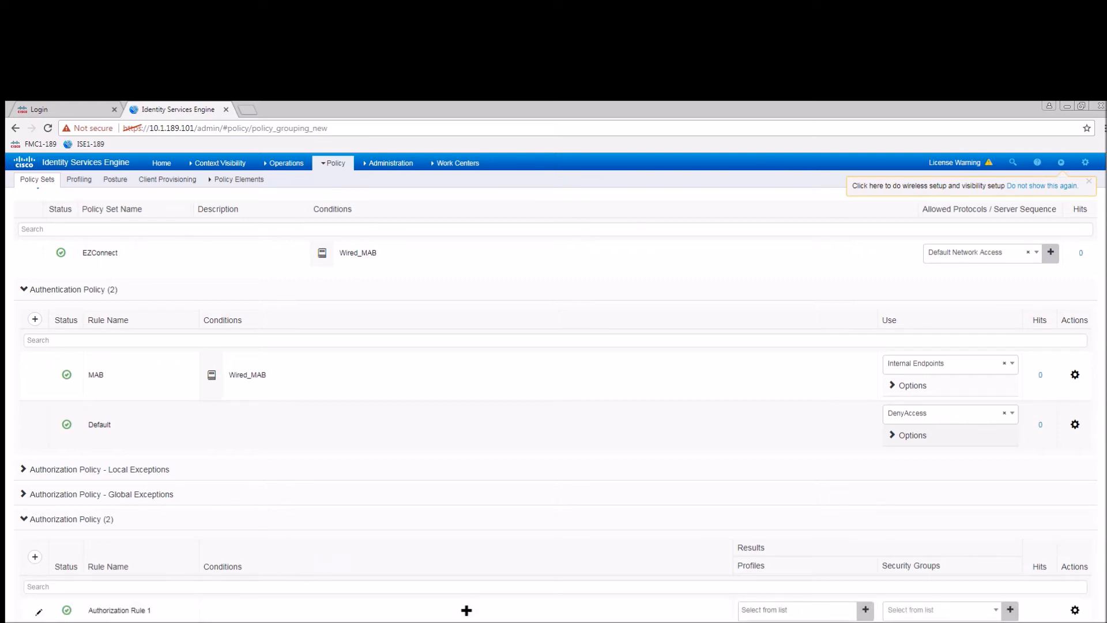
click(154, 612)
drag(155, 612, 80, 612)
text(D)
Give Domain_Admins the condition PassiveID_Groups Equals cisco.local/Users/Domain Admins.
click(466, 610)
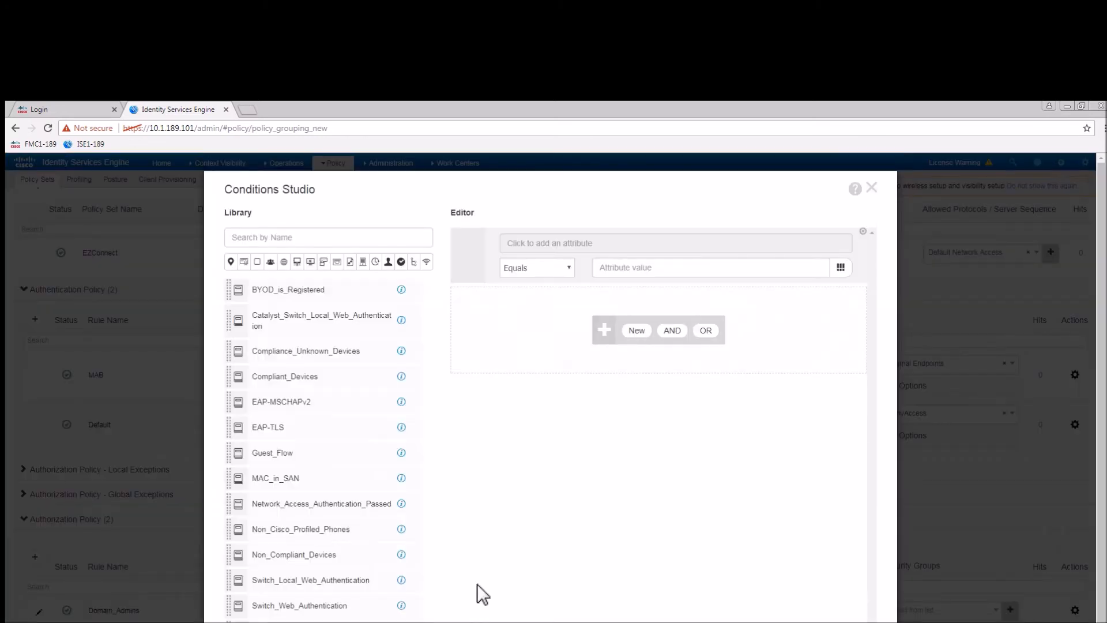
click(600, 245)
scroll(851, 495, down, 10)
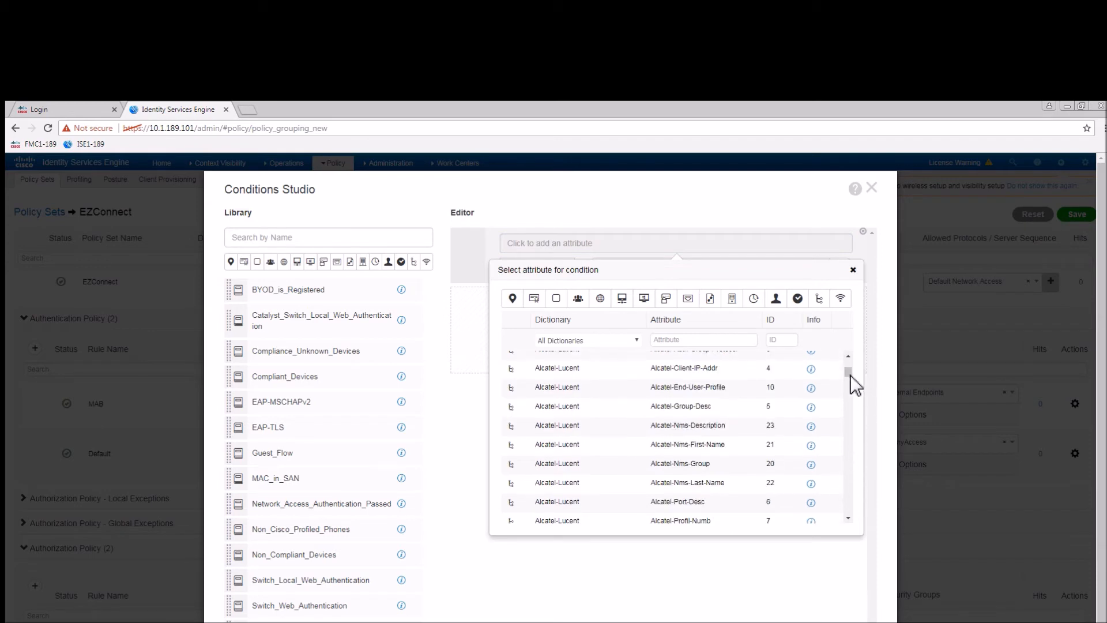
scroll(848, 427, down, 15)
scroll(856, 484, down, 20)
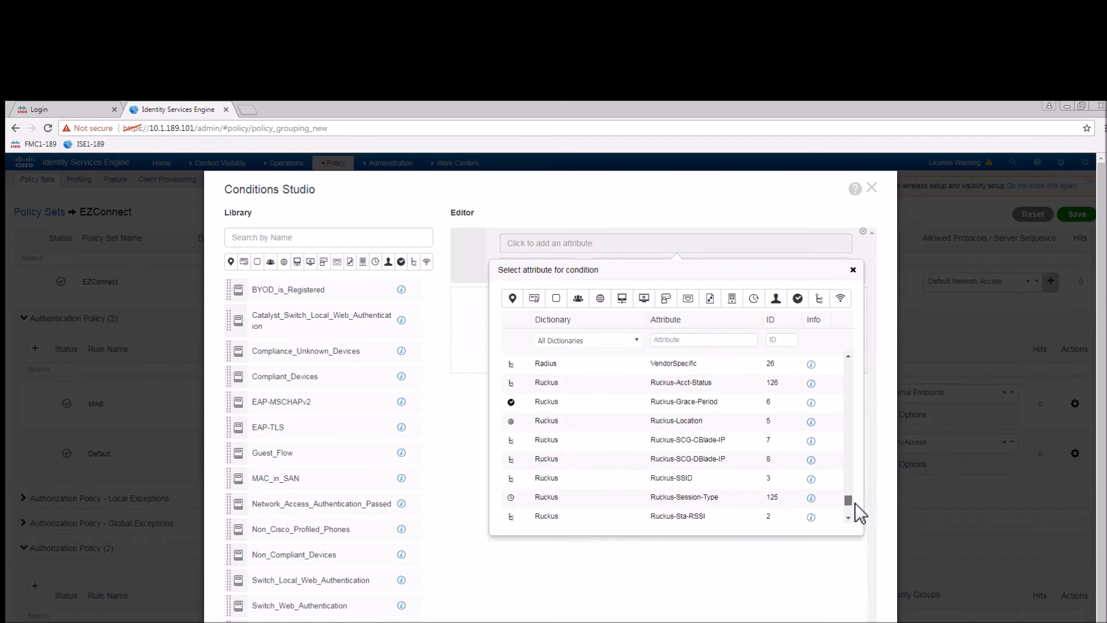
scroll(856, 503, up, 15)
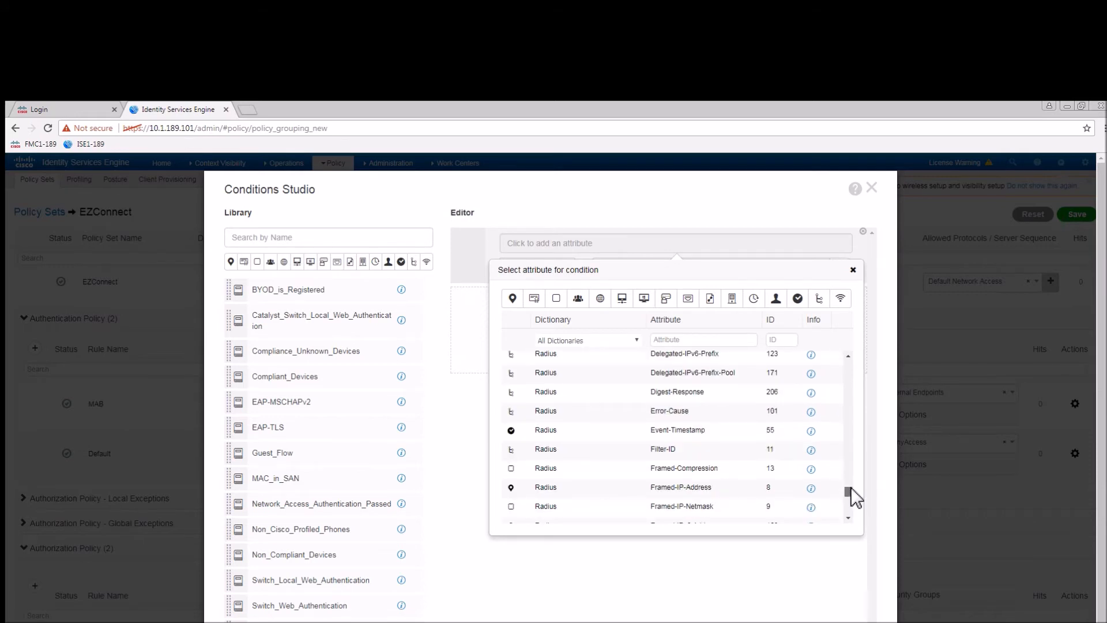
scroll(855, 488, up, 4)
scroll(852, 507, down, 1)
scroll(853, 507, down, 10)
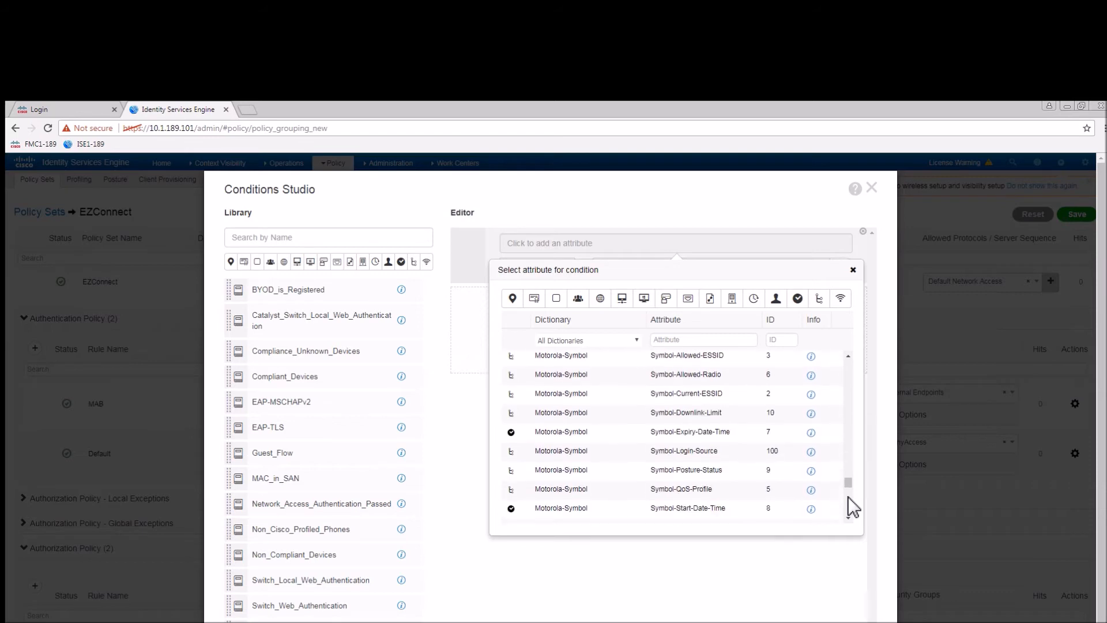
scroll(854, 507, down, 10)
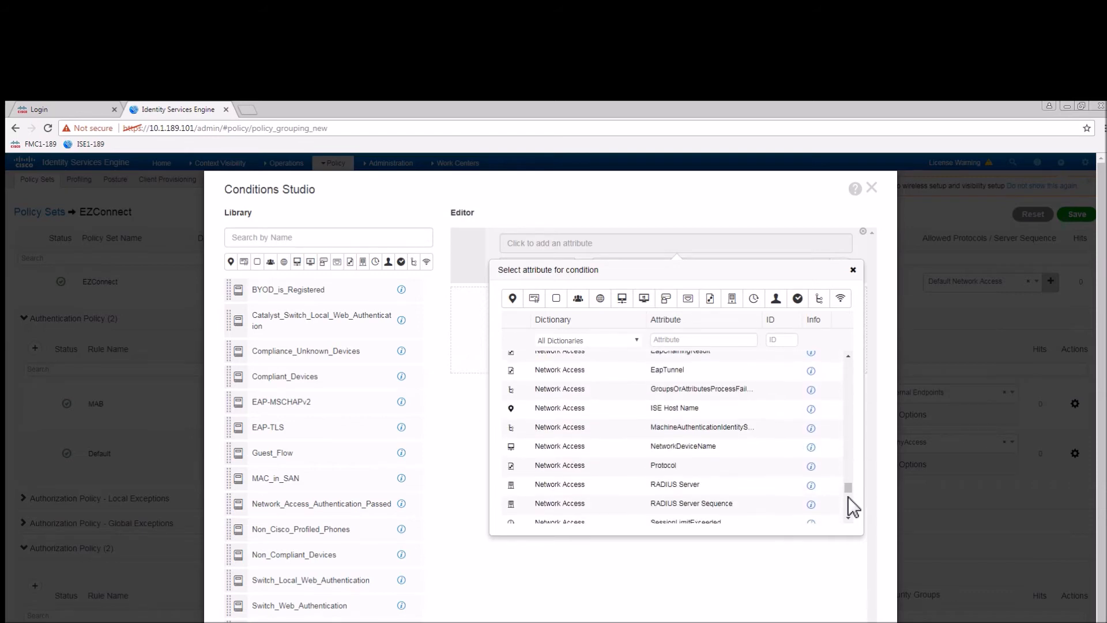
scroll(853, 508, down, 8)
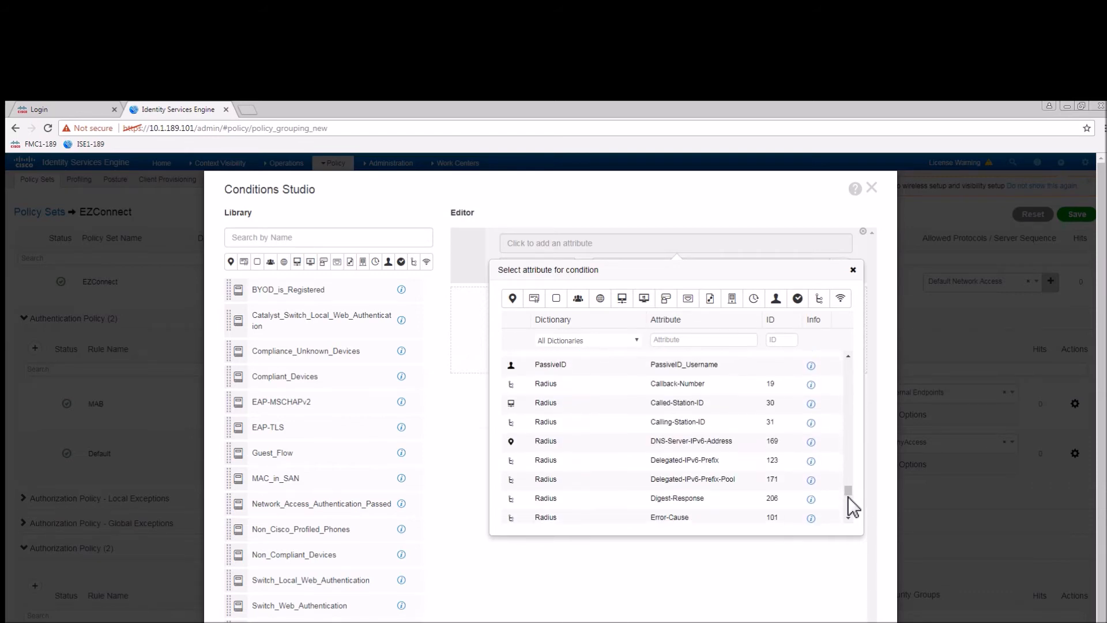
scroll(852, 507, up, 2)
click(788, 449)
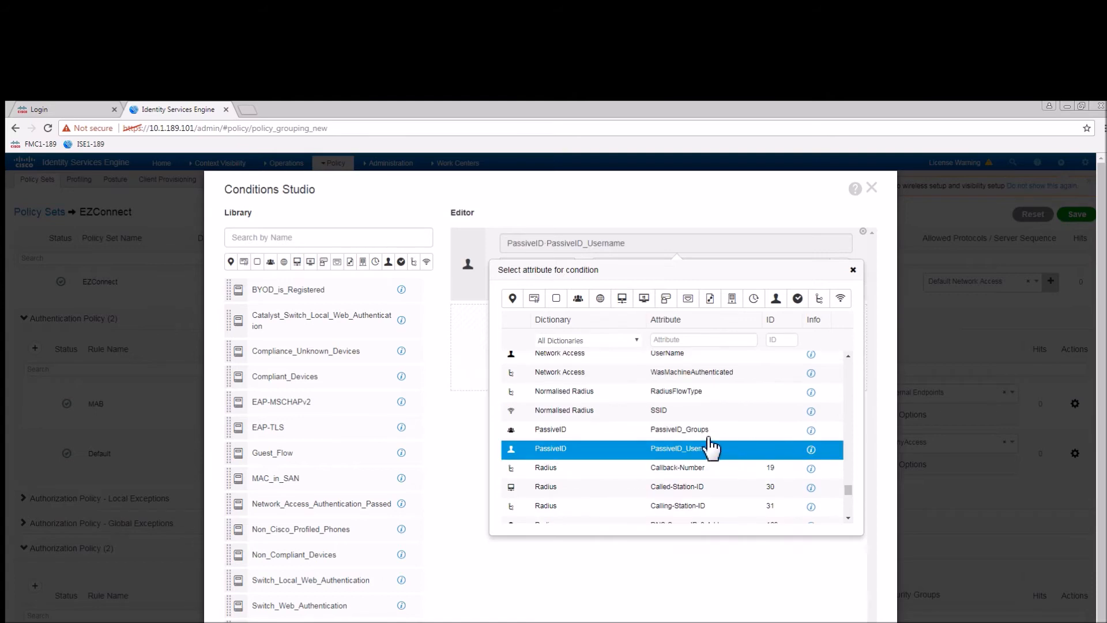
click(684, 440)
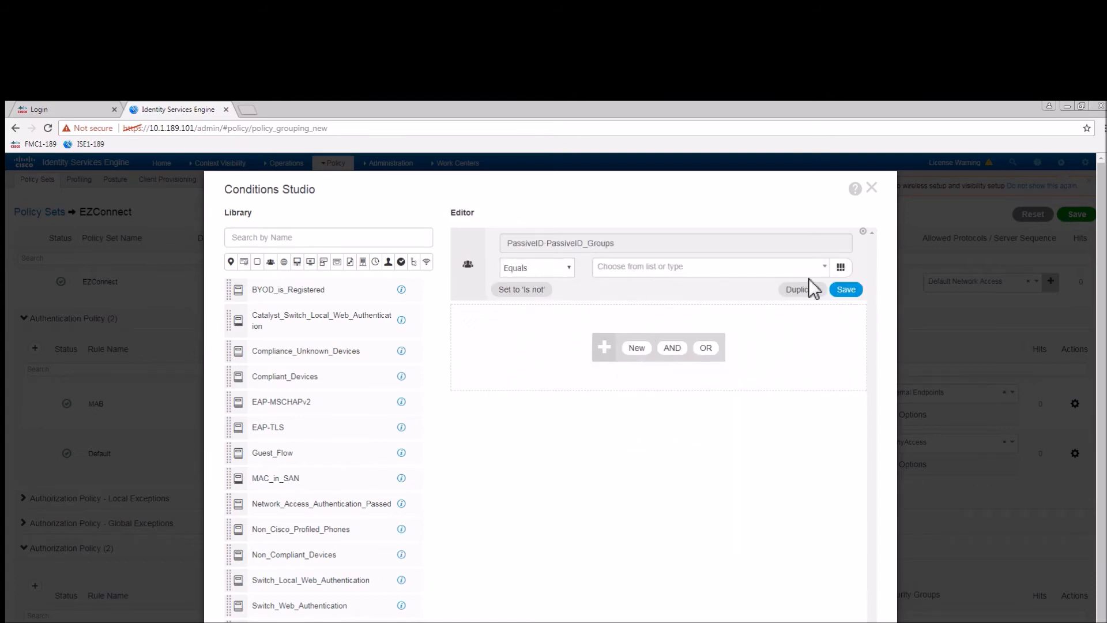
click(828, 268)
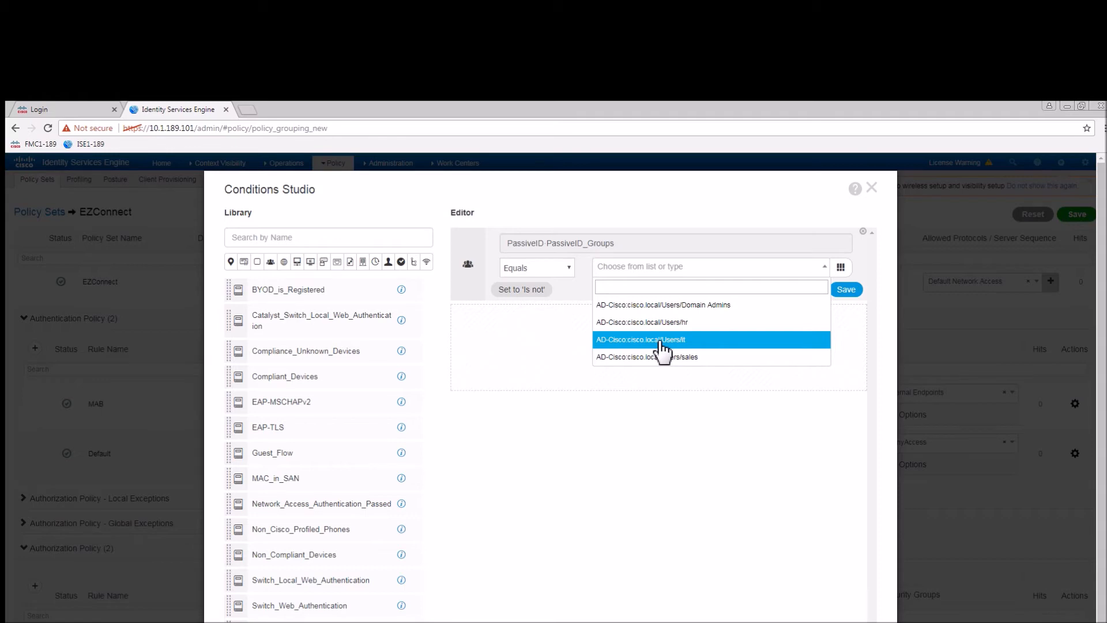
click(659, 308)
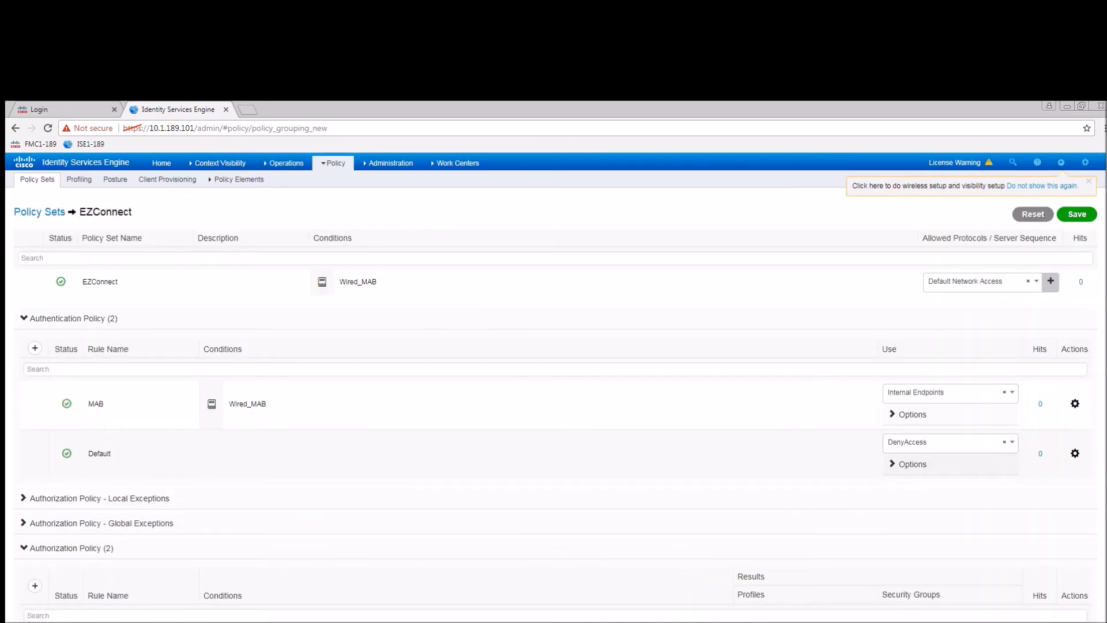
click(831, 622)
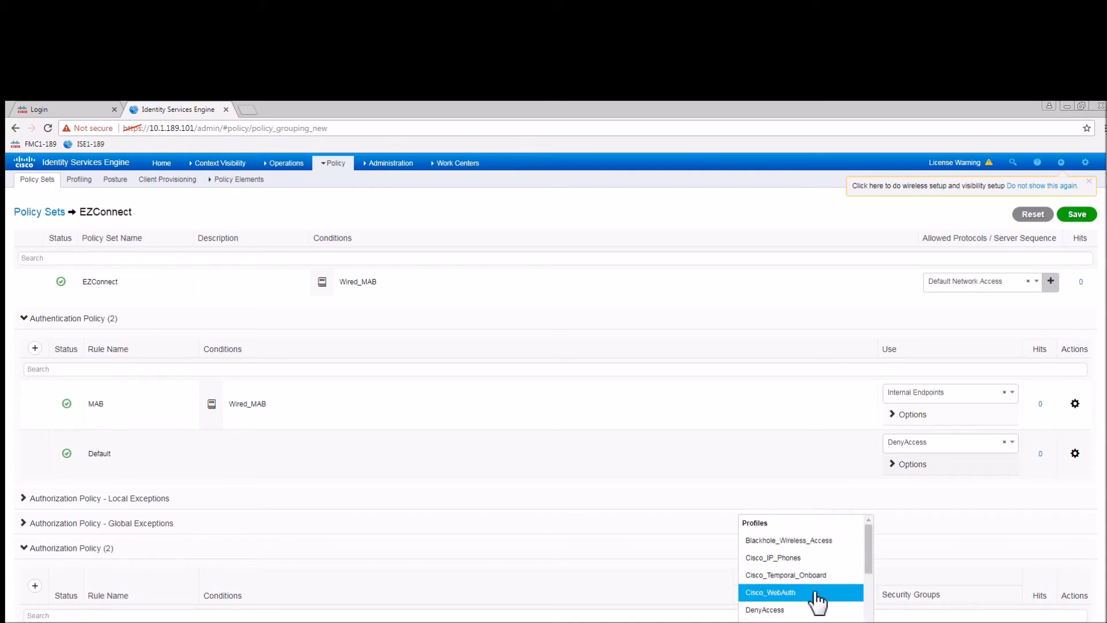
Assign the PID_IT authorization profile to the Domain_Admins rule.
scroll(813, 600, down, 5)
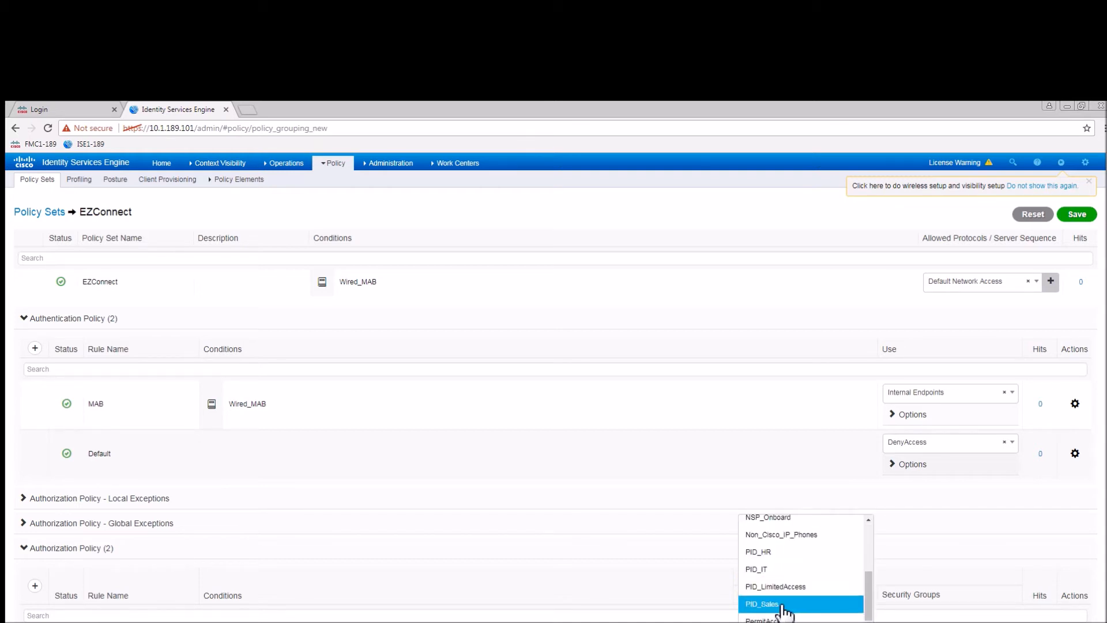
click(761, 571)
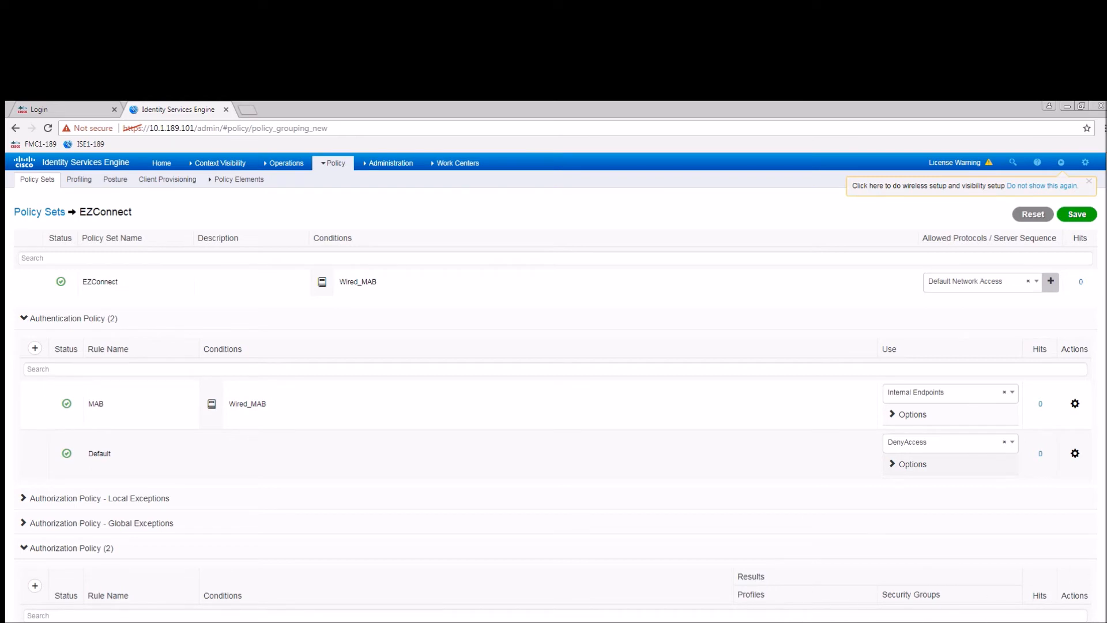
scroll(556, 409, down, 1)
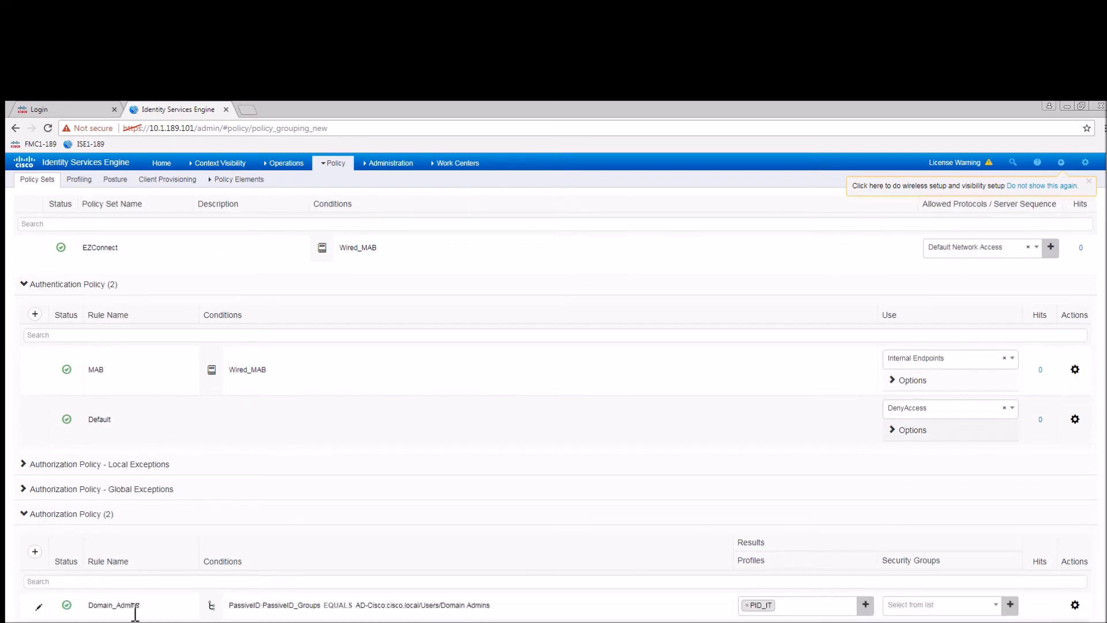
Add an EXConnect_Limited rule using PID_LimitedAccess and save the authorization policy.
click(1075, 606)
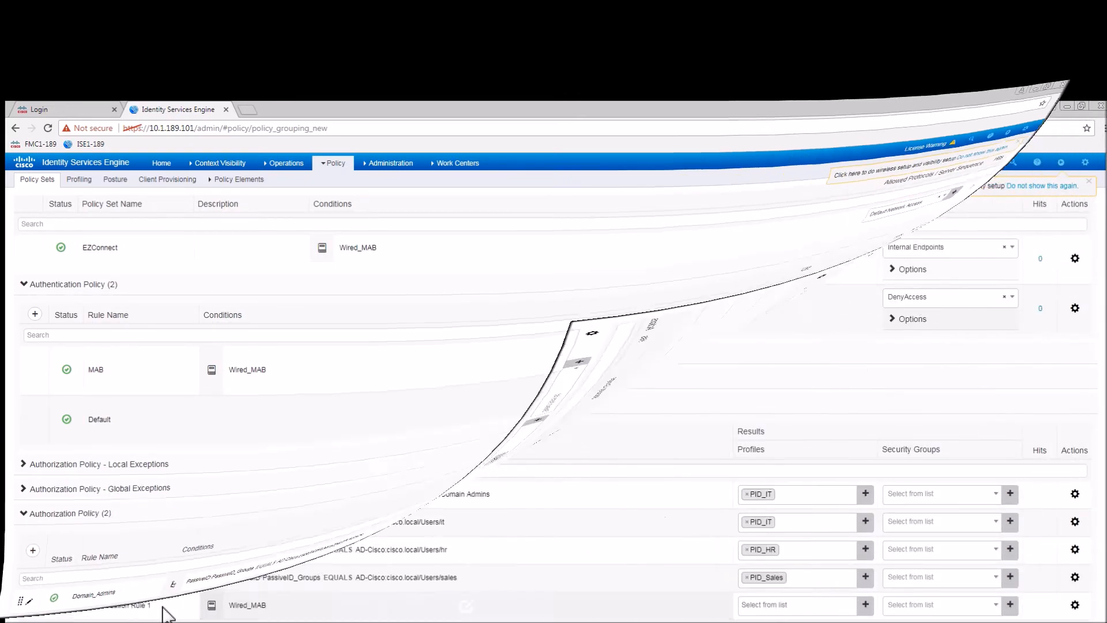
drag(151, 606, 62, 602)
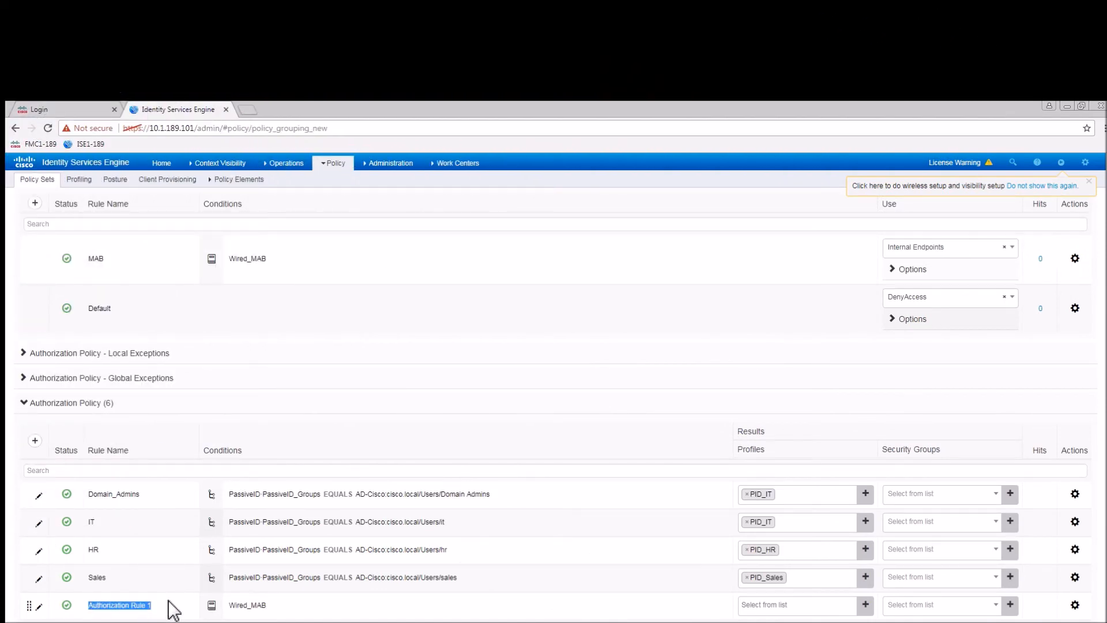
text(EXConnect_Limited)
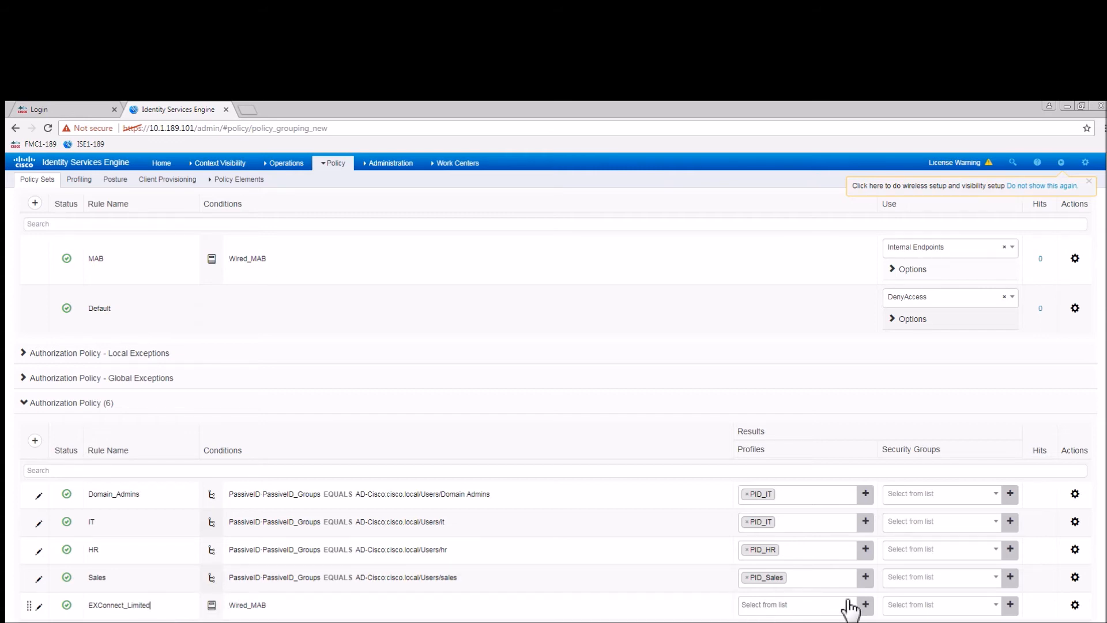
click(785, 607)
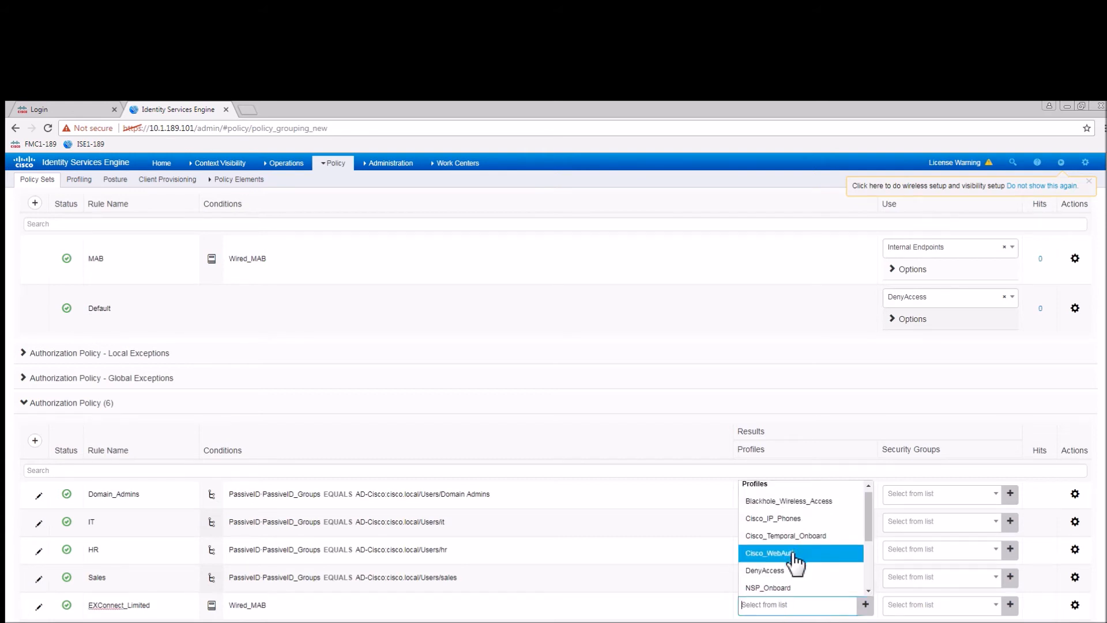
scroll(796, 562, down, 2)
click(776, 553)
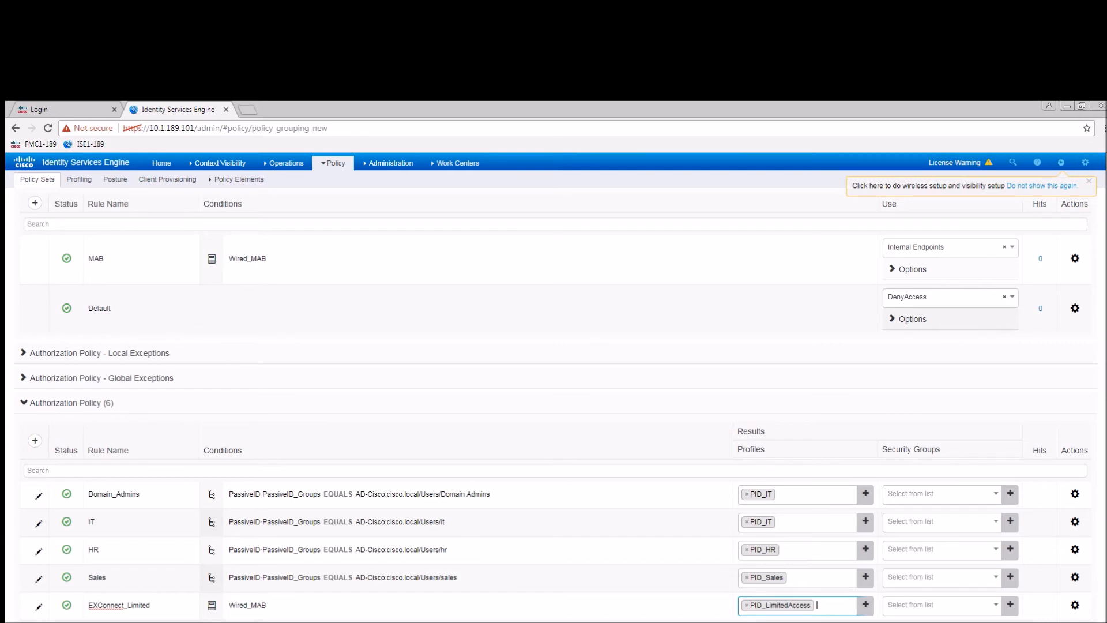
click(1074, 621)
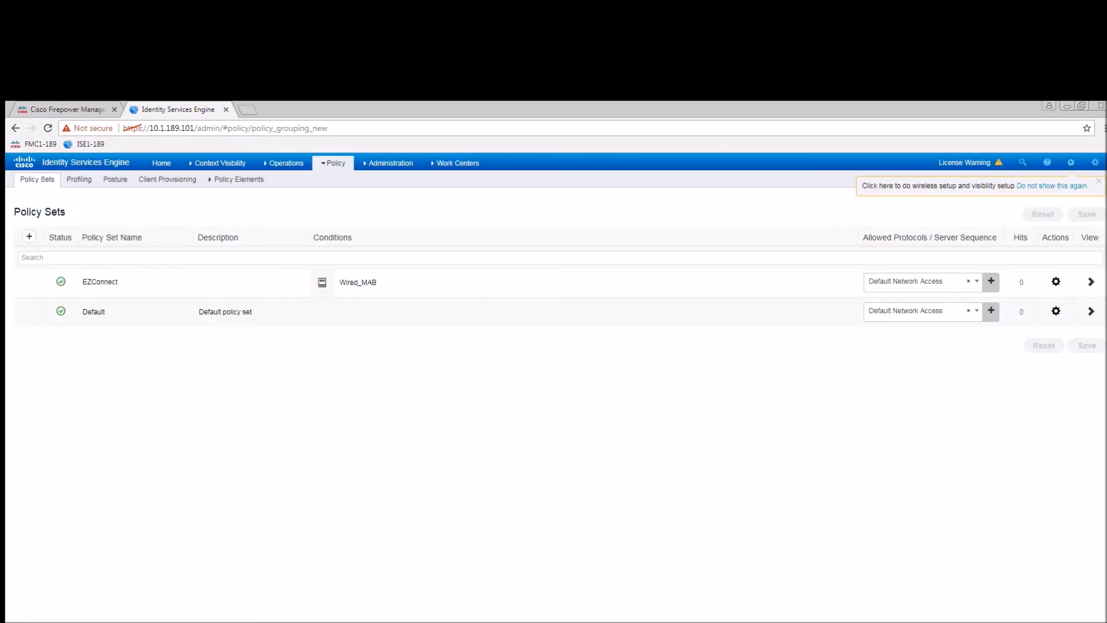
click(389, 164)
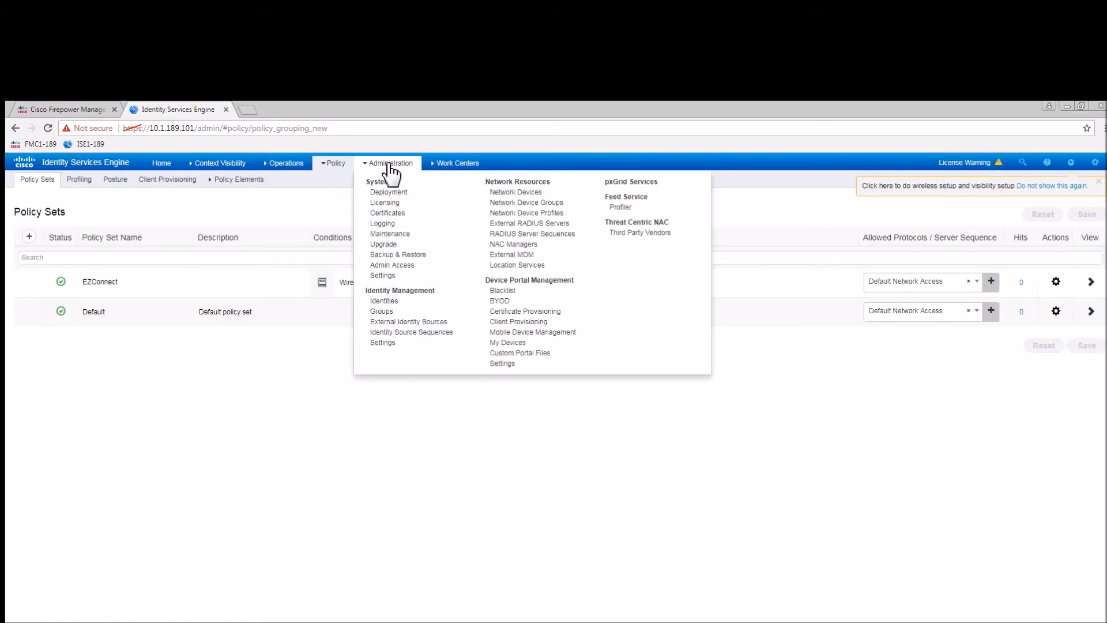
Add Cisco and Meraki network device groups under All Device Types.
click(520, 202)
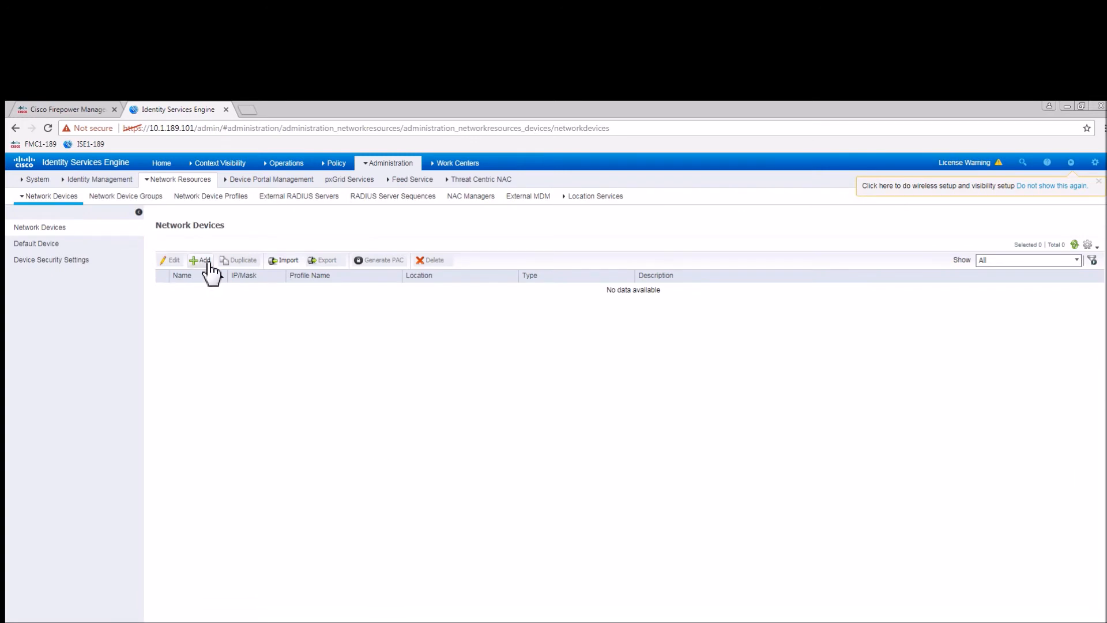
click(148, 211)
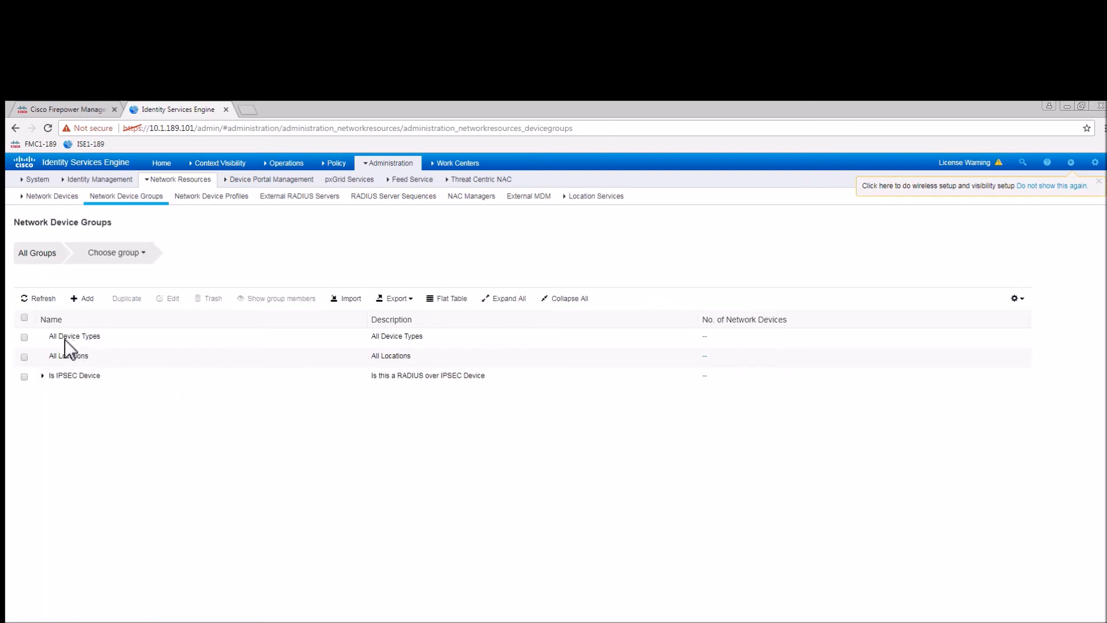
click(23, 338)
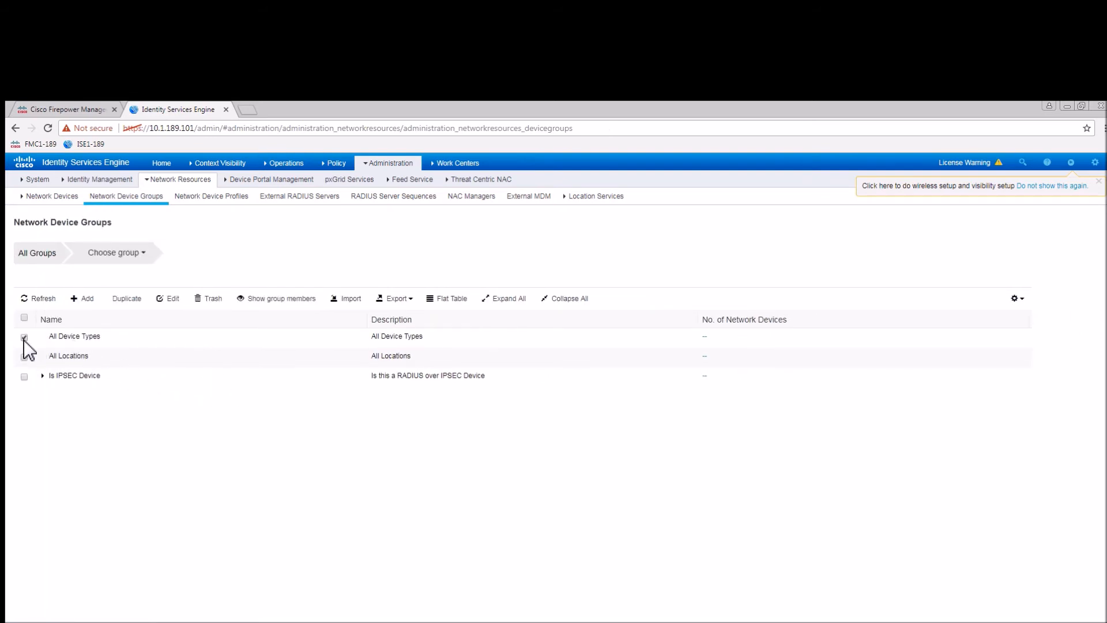
click(172, 299)
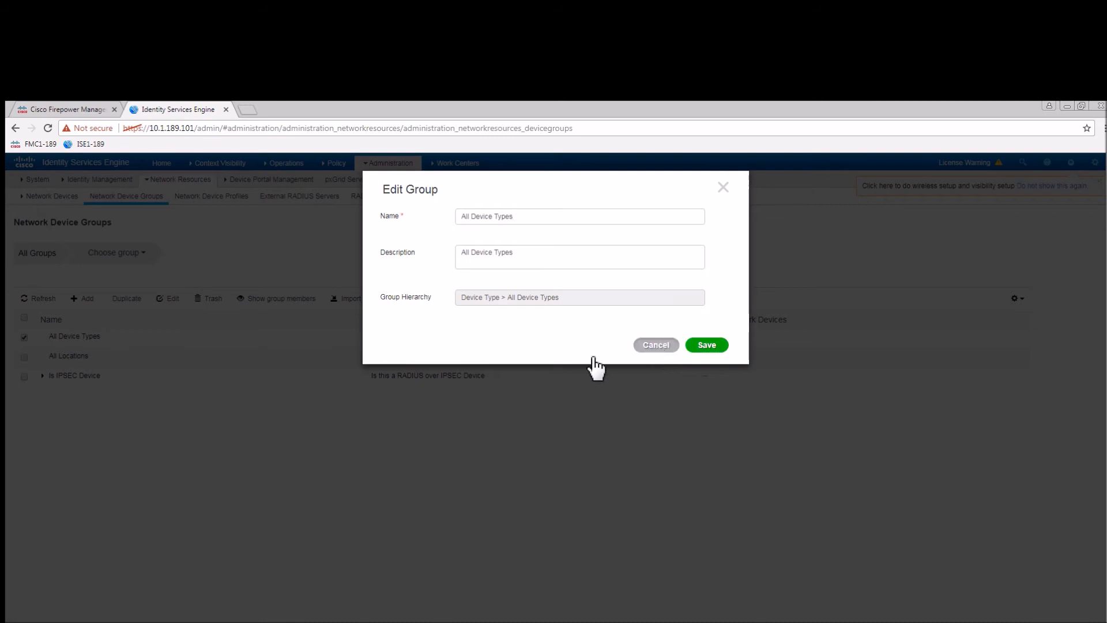
click(658, 346)
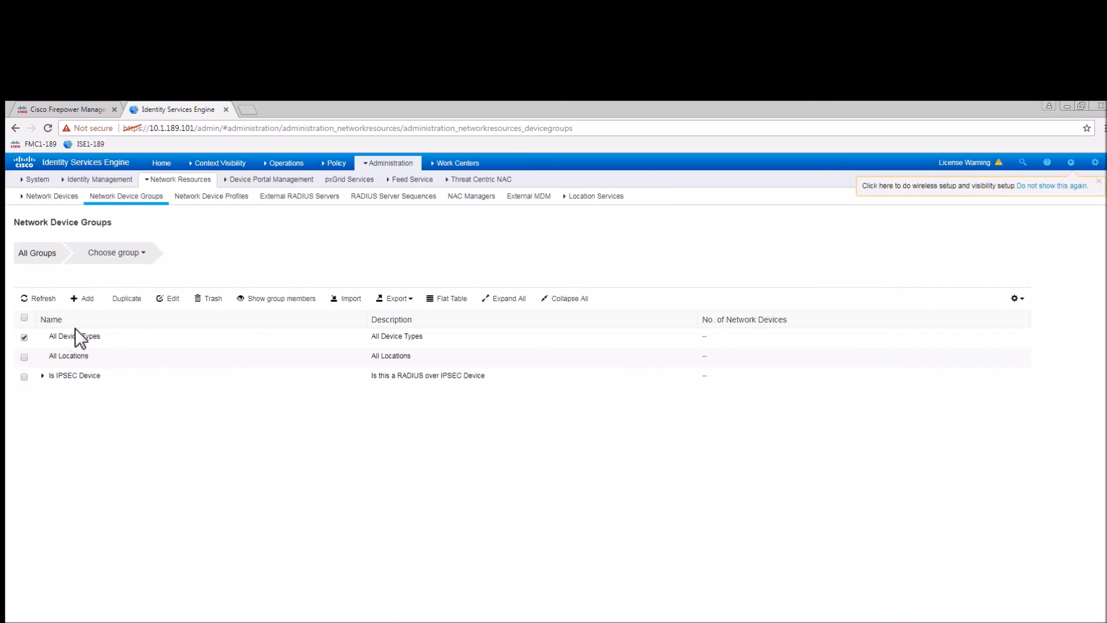
click(94, 304)
text(Cisco)
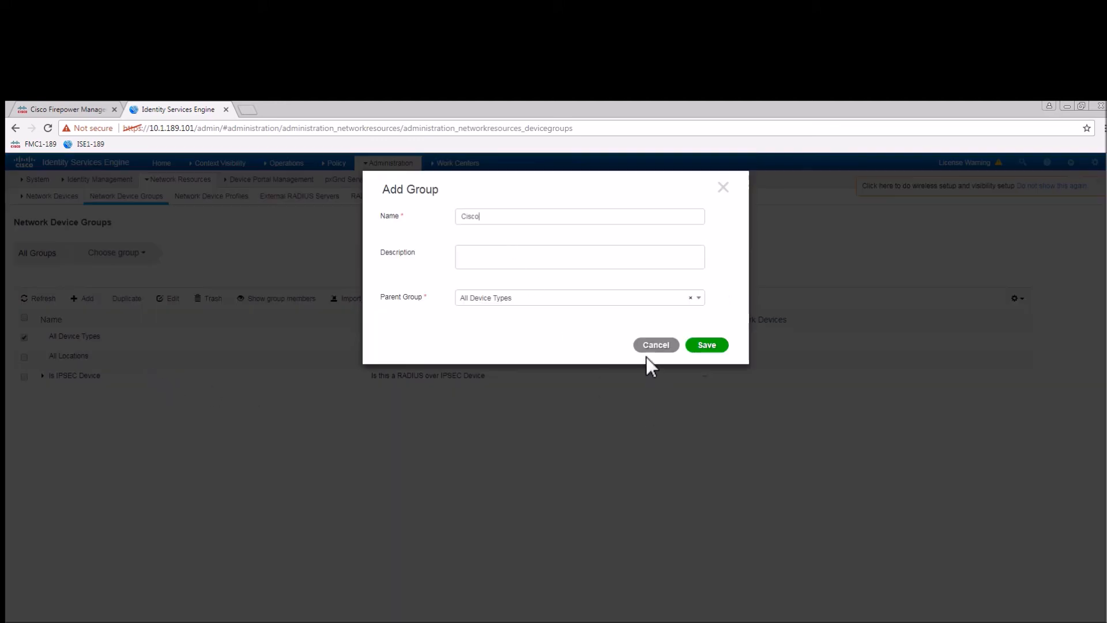
click(711, 346)
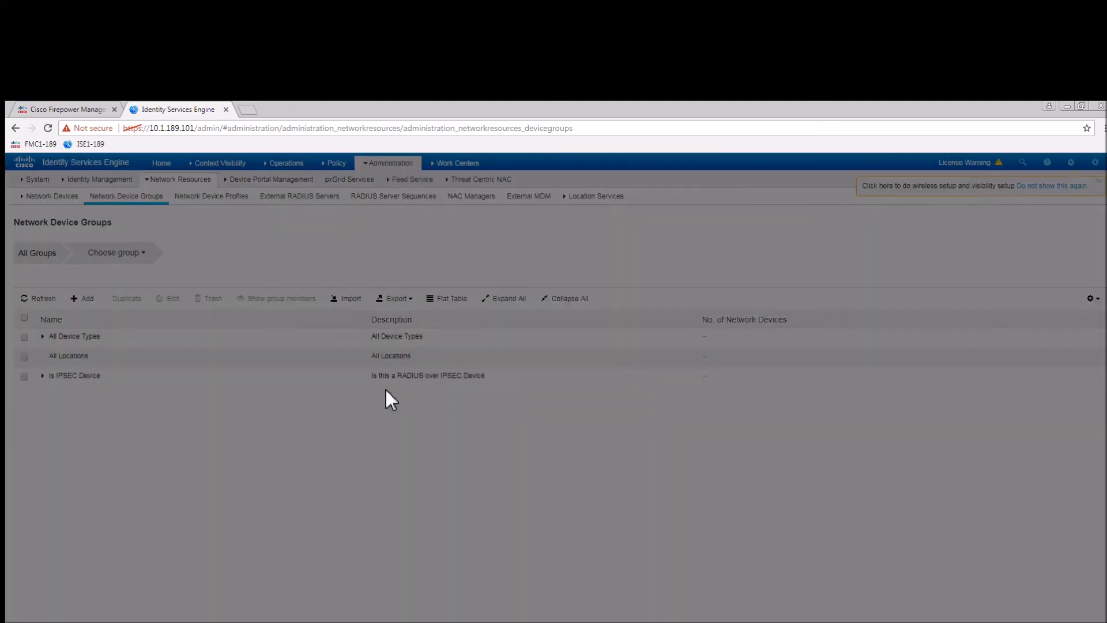
click(87, 300)
text(Meraki)
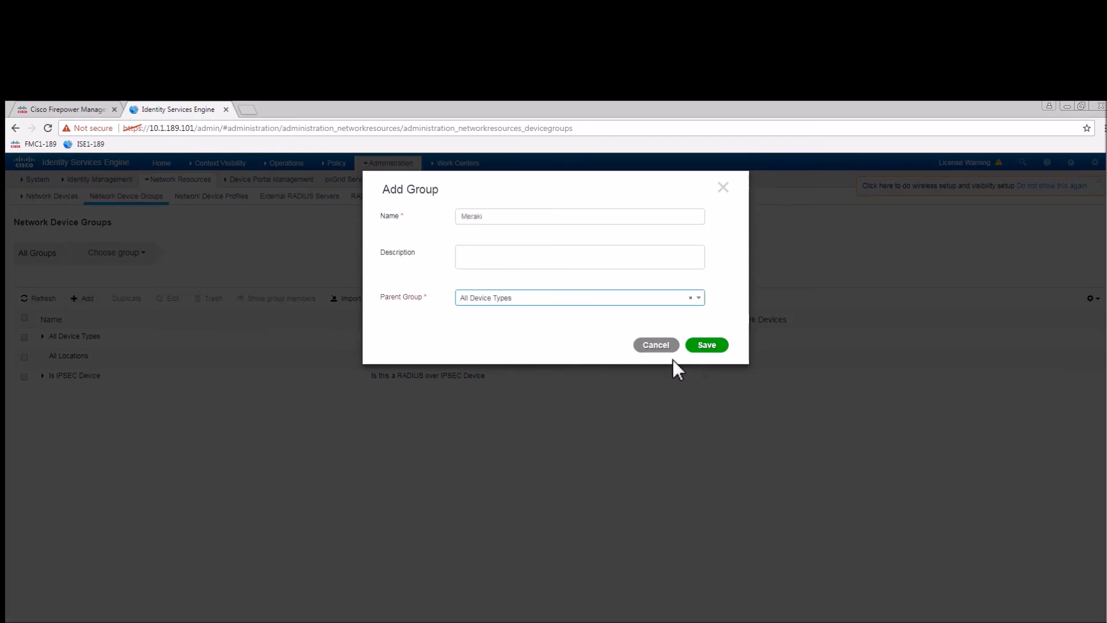
click(705, 346)
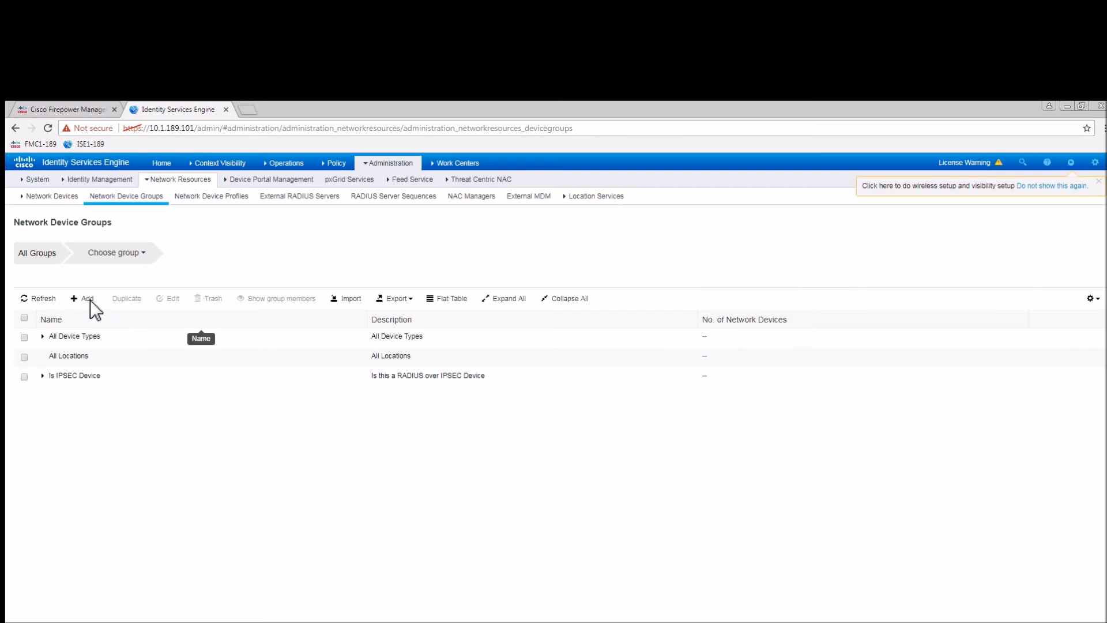
Add a Switch device group under All Device Types > Cisco.
click(85, 299)
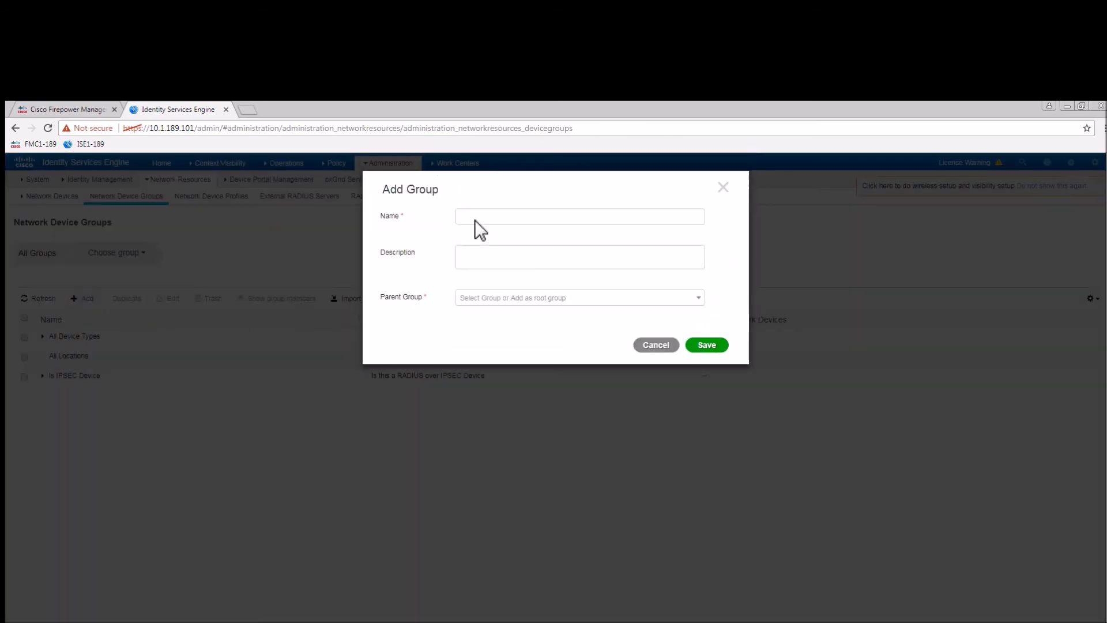
text(Switch)
click(495, 301)
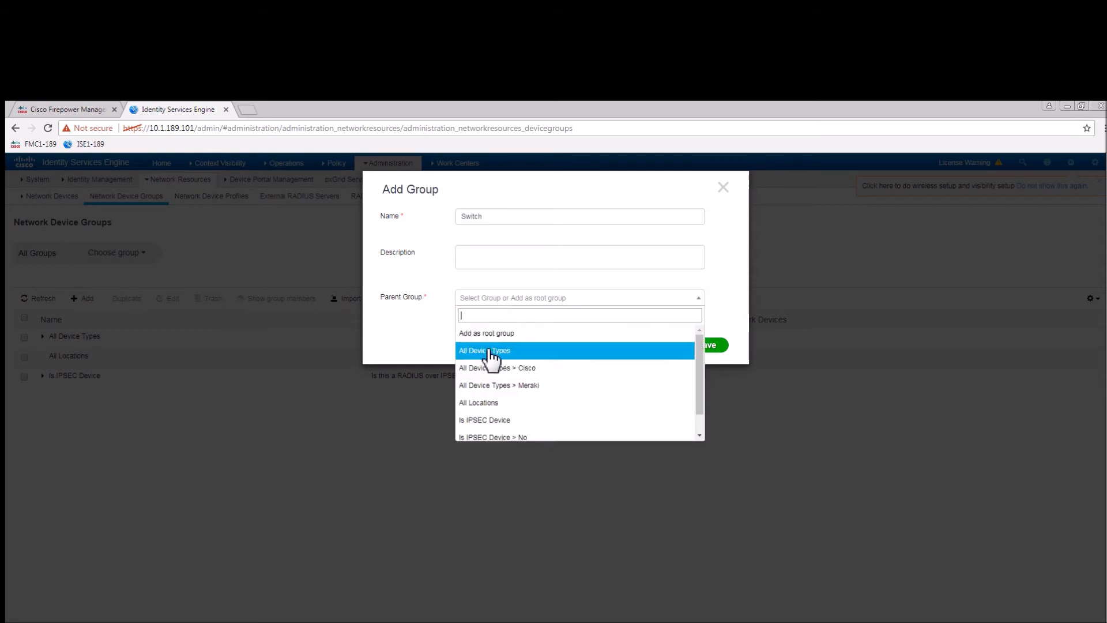
click(515, 368)
click(706, 346)
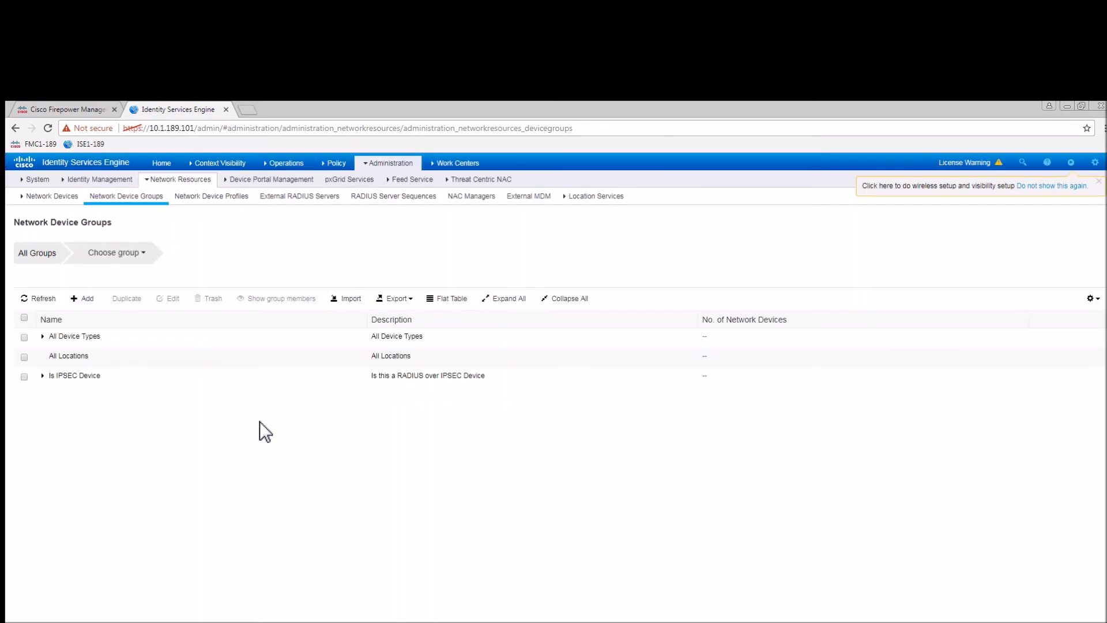
click(51, 196)
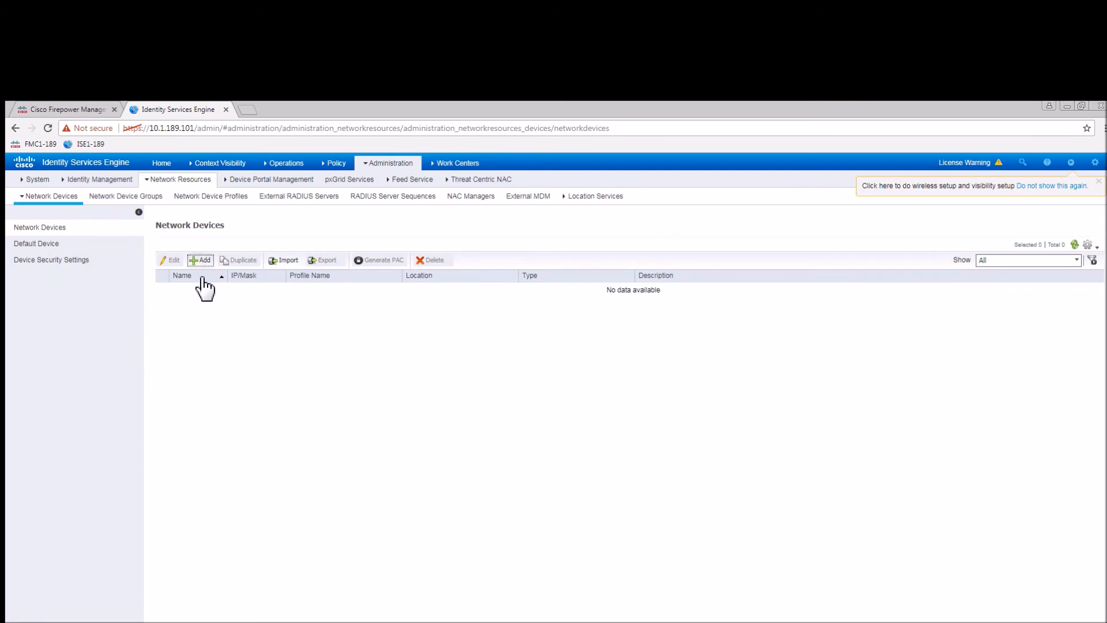
Add a new network device named Cisco3560CX with IP address 10.1.253.101.
click(203, 260)
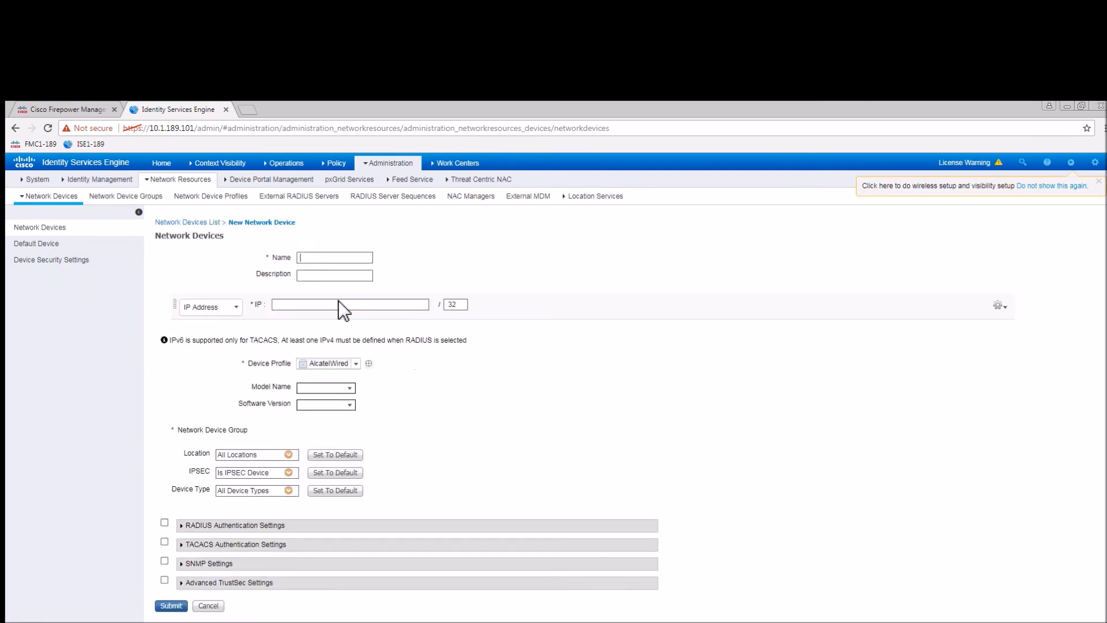
click(317, 258)
text(Cisco-3560CX)
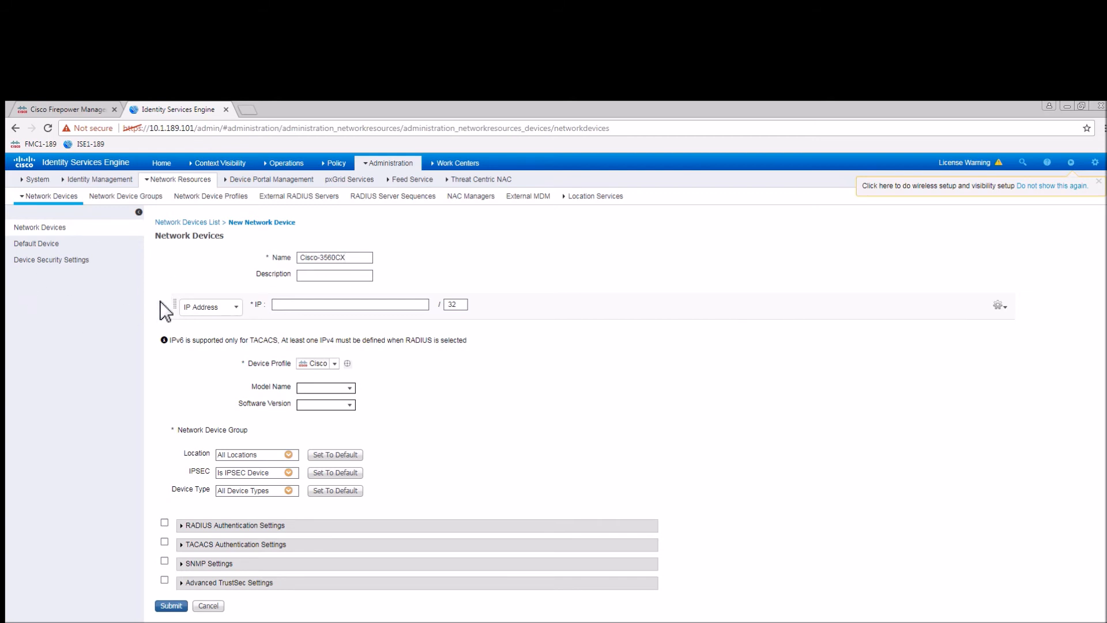
click(293, 311)
text(10.1)
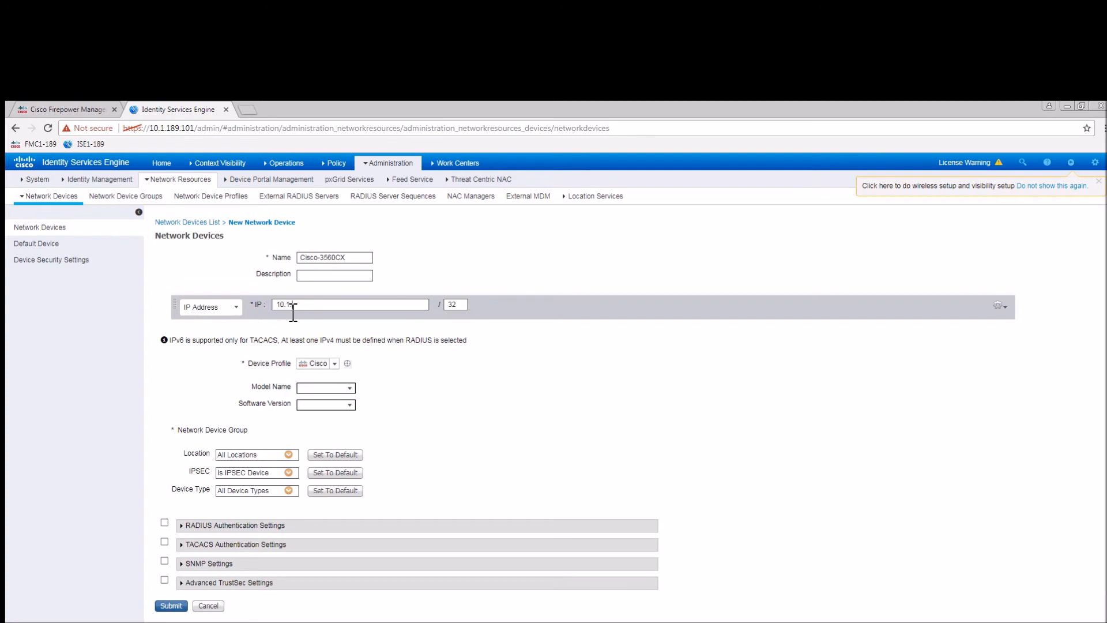
text(.253.101)
Set the device type to Cisco > Switch, leaving location and IPSEC unchanged.
click(289, 455)
click(288, 473)
click(291, 474)
click(291, 474)
click(291, 474)
click(290, 490)
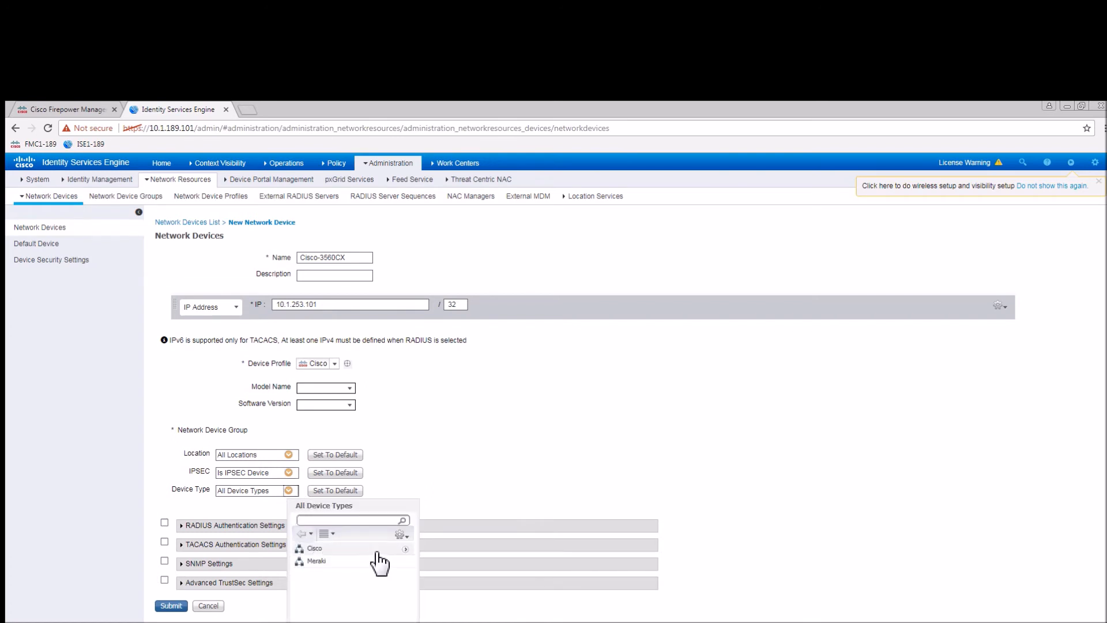
click(407, 549)
click(310, 548)
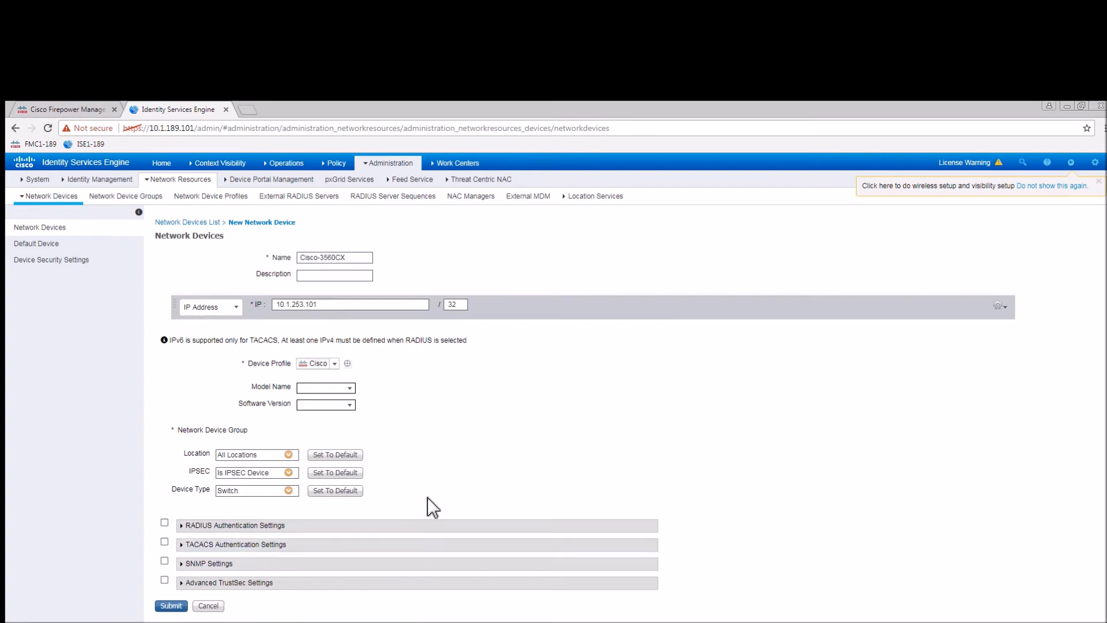
Enable RADIUS authentication for Cisco-3560CX, enter and verify the shared secret, and submit the device.
click(164, 523)
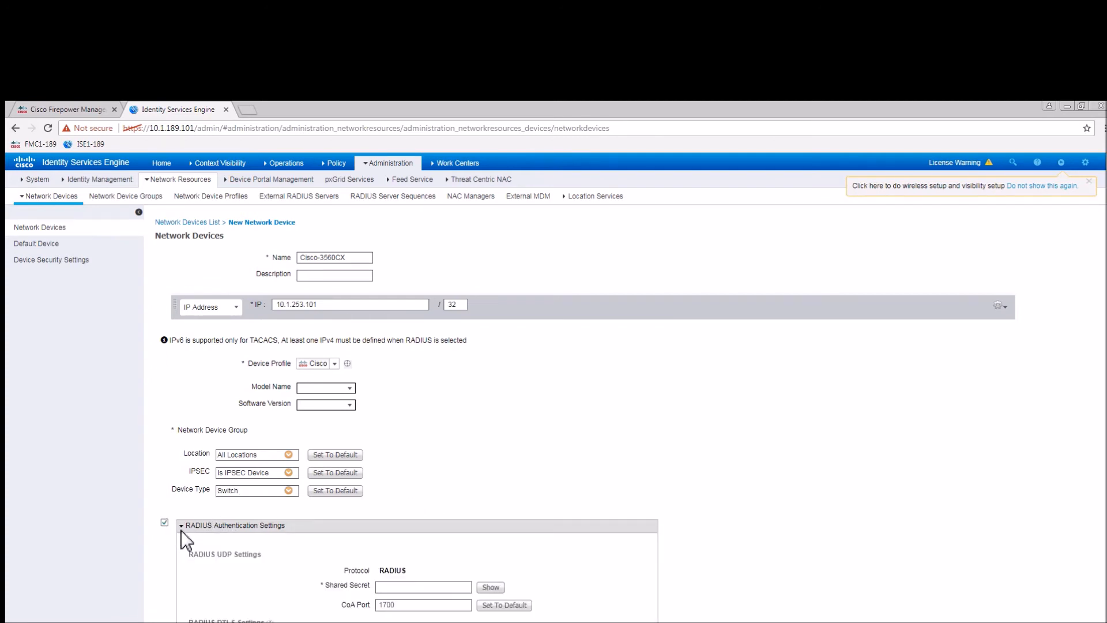
click(393, 588)
text(••••••••)
click(491, 587)
click(488, 587)
scroll(768, 537, down, 3)
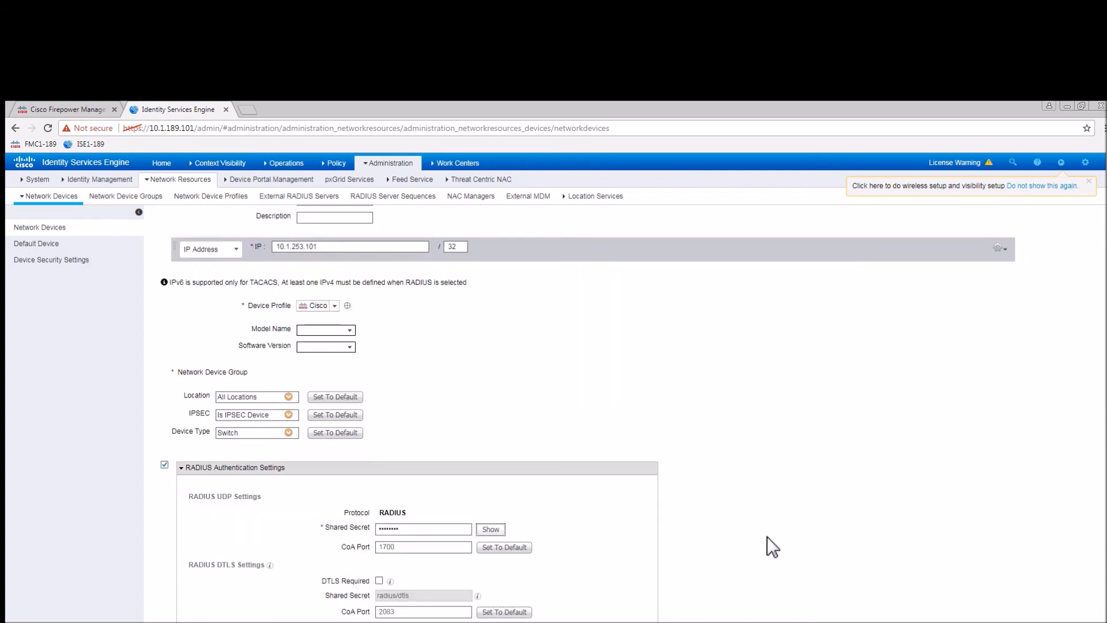
scroll(767, 537, down, 1)
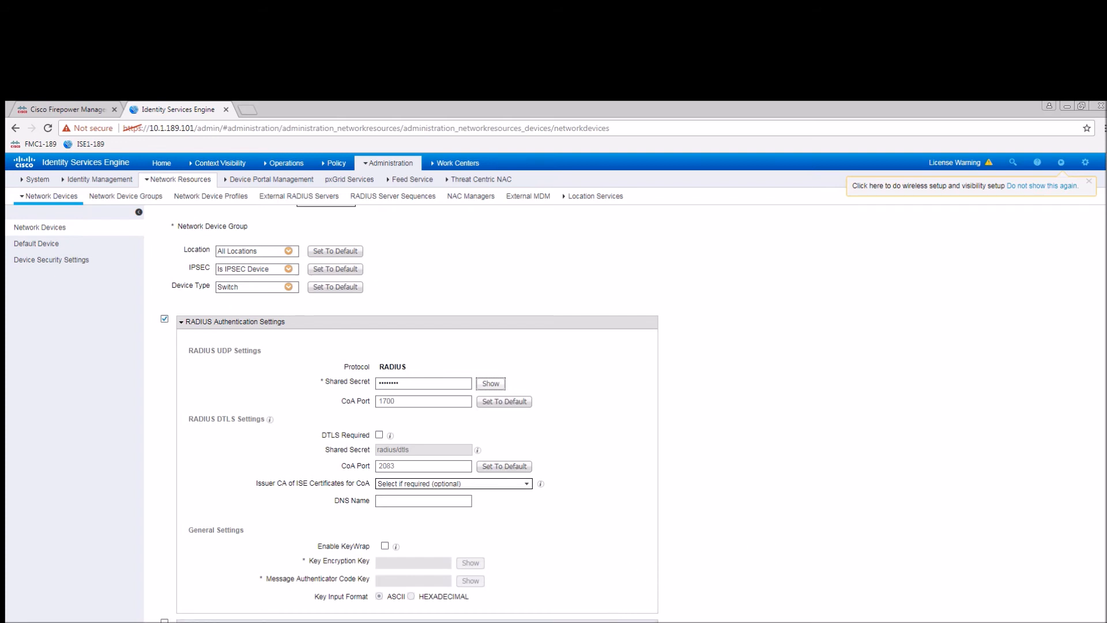
click(176, 621)
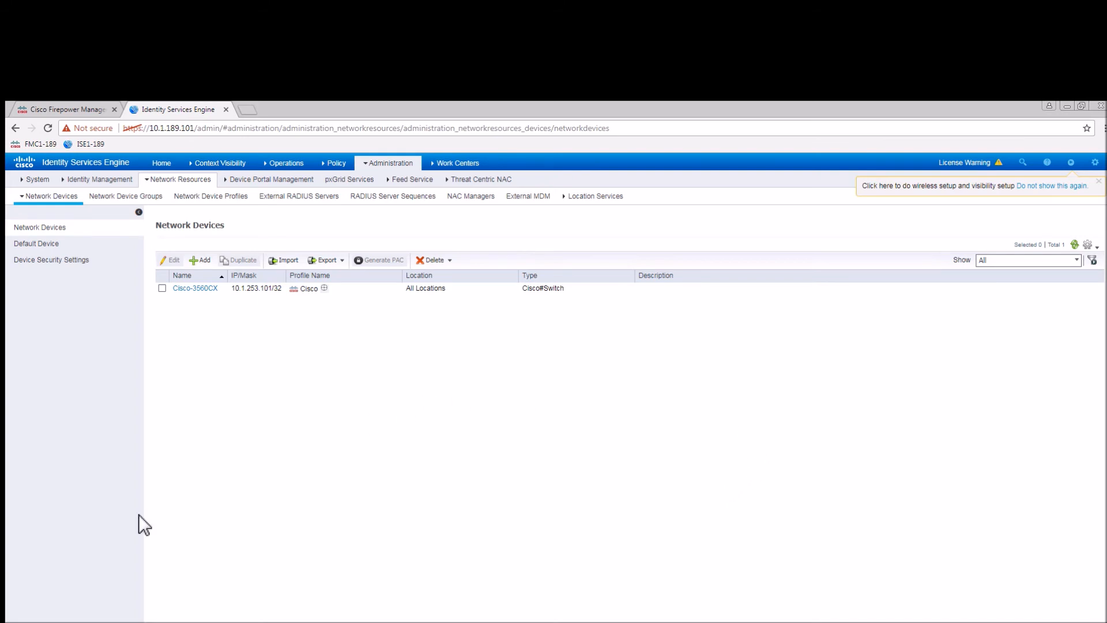
Review the switch AAA, interface and ISE189 RADIUS config in Notepad, then switch to PuTTY.
key(alt+Tab)
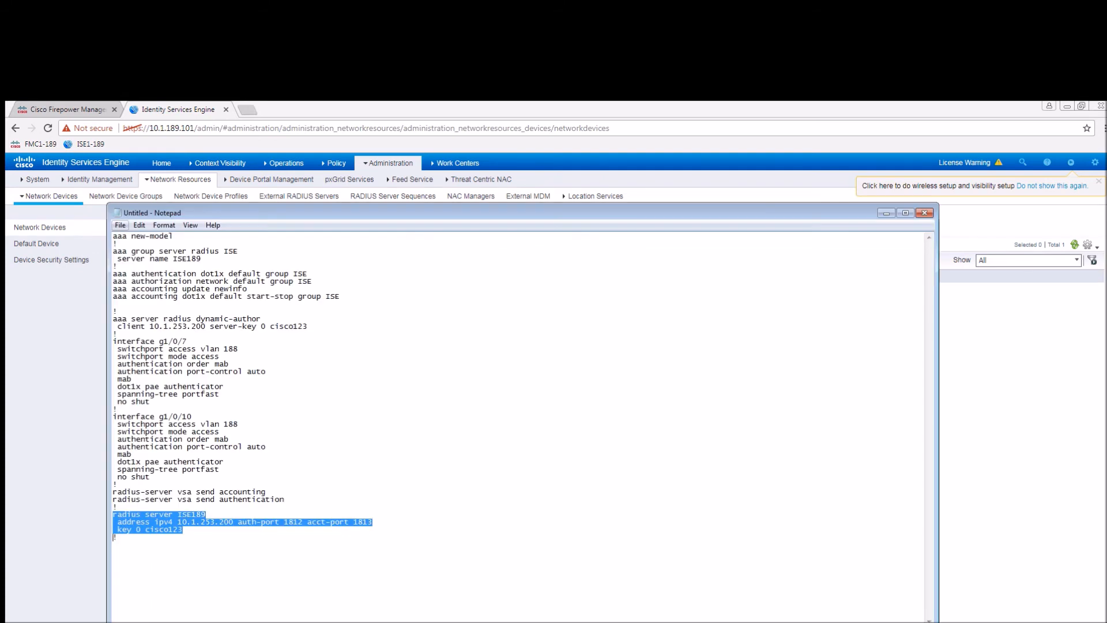
click(333, 456)
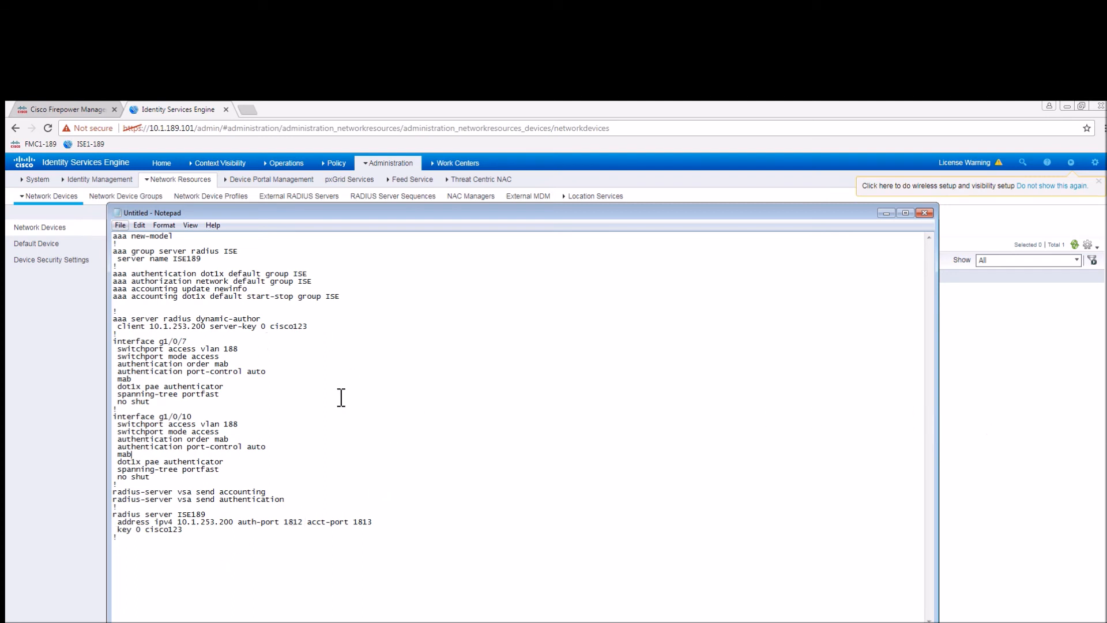
key(alt+Tab)
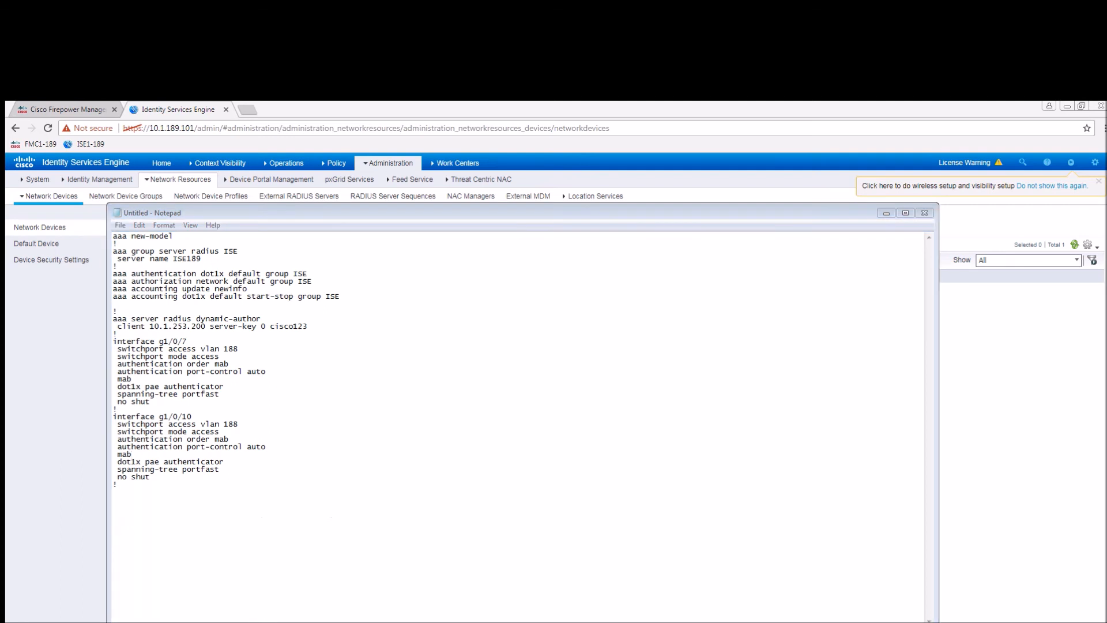
key(alt+Tab)
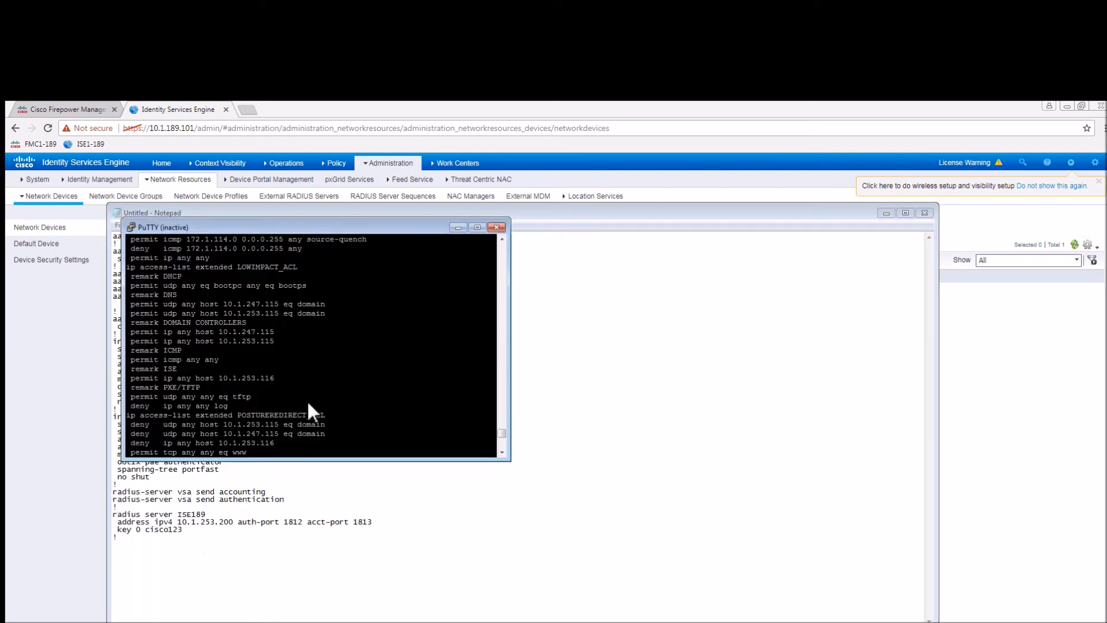
Restart the PuTTY switch session and log in as admin to reach the 3650# prompt.
click(133, 227)
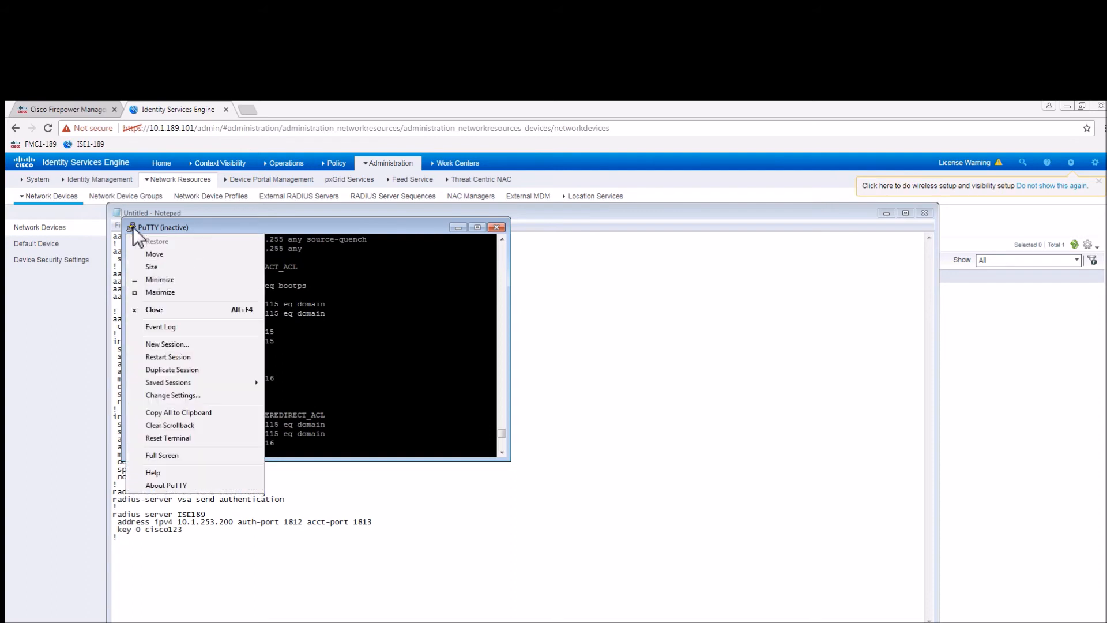
click(159, 357)
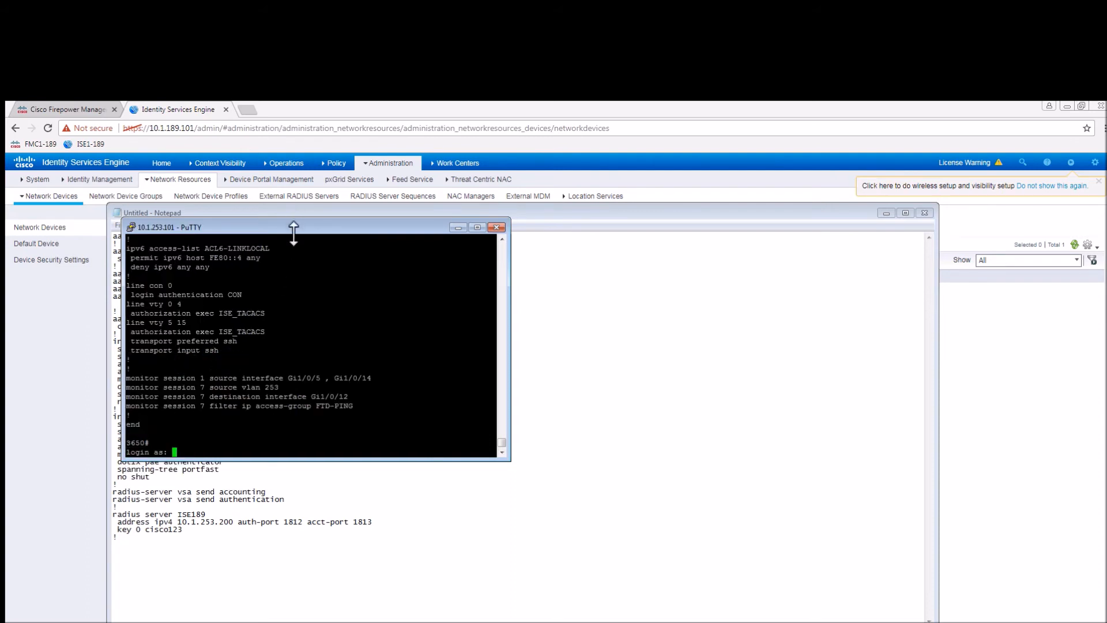
drag(291, 227, 705, 234)
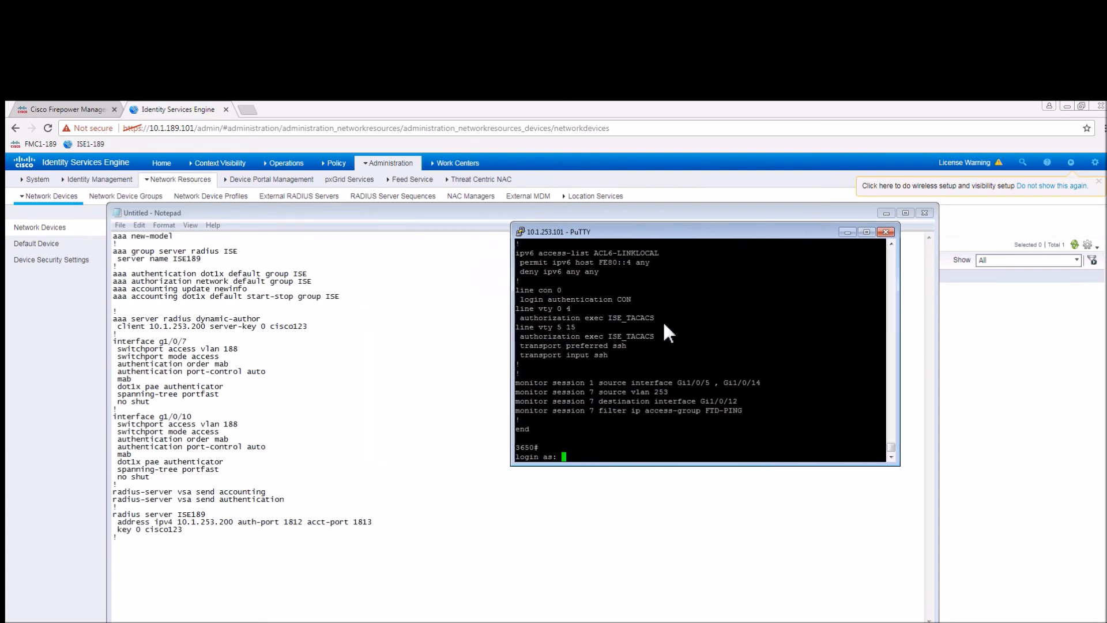
text(admin)
key(Return)
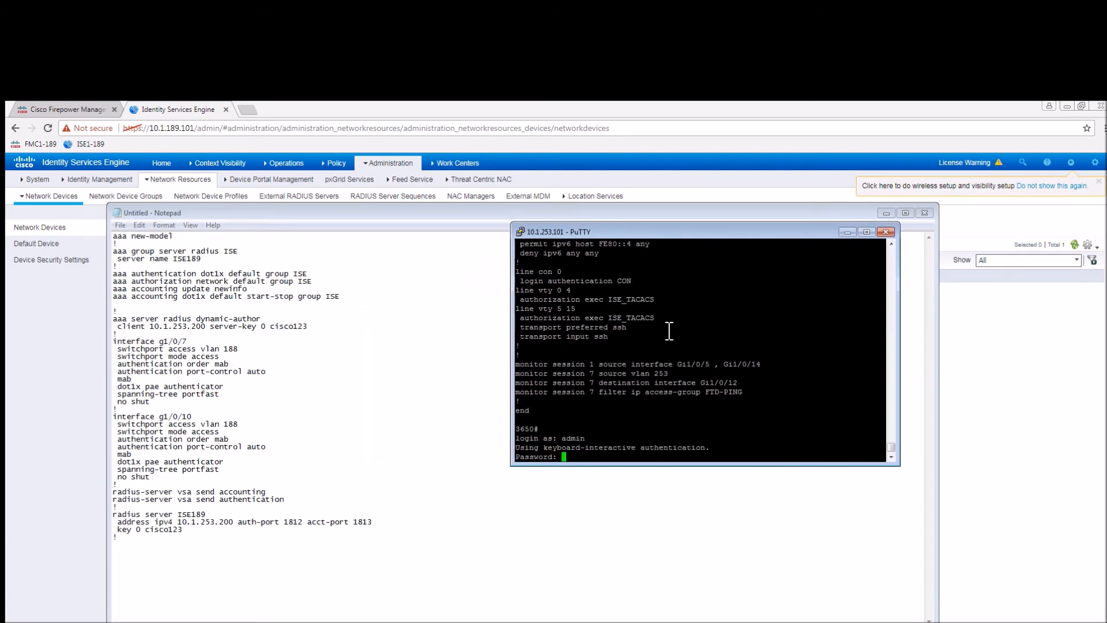
key(Return)
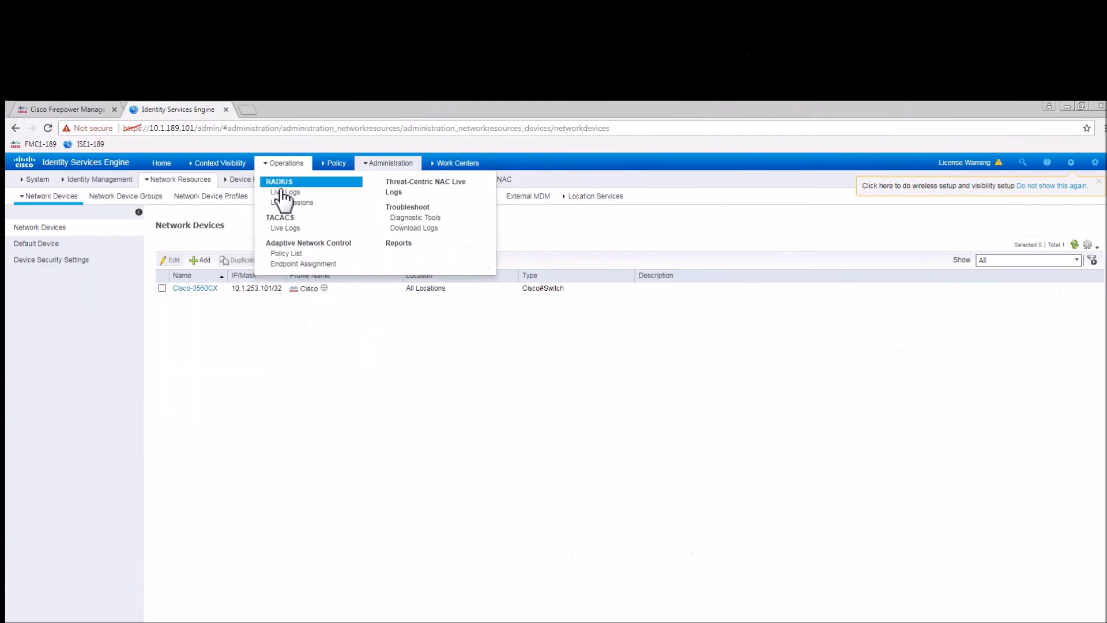
Open Operations > RADIUS > Live Logs in the ISE console.
click(282, 194)
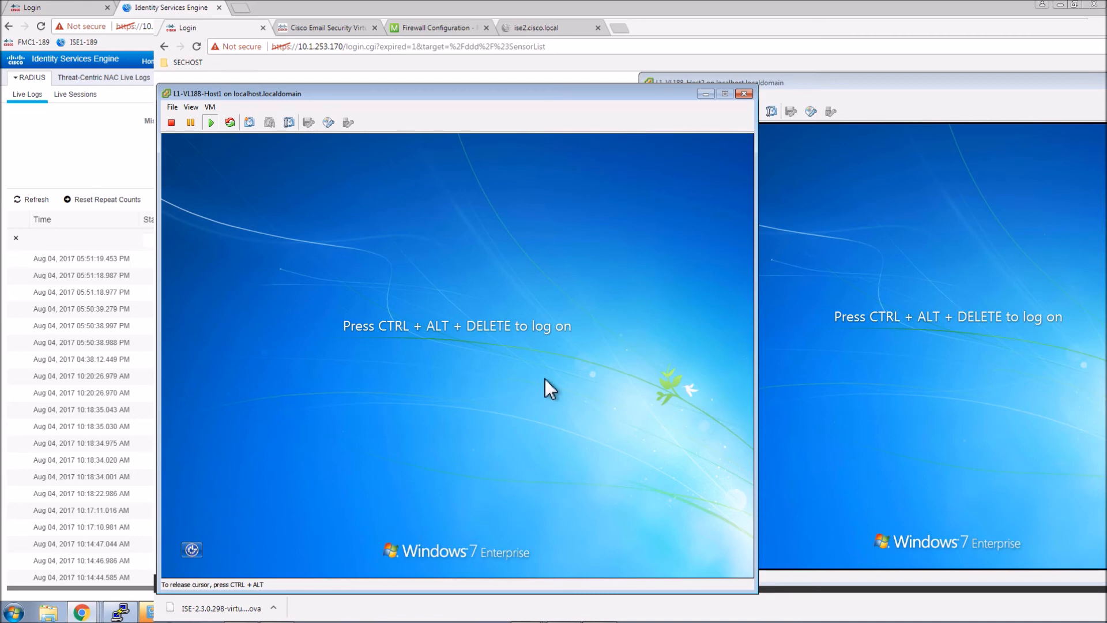
Sign the sales user into the Host1 Windows 7 VM with their password.
key(ctrl+alt+Delete)
text(********)
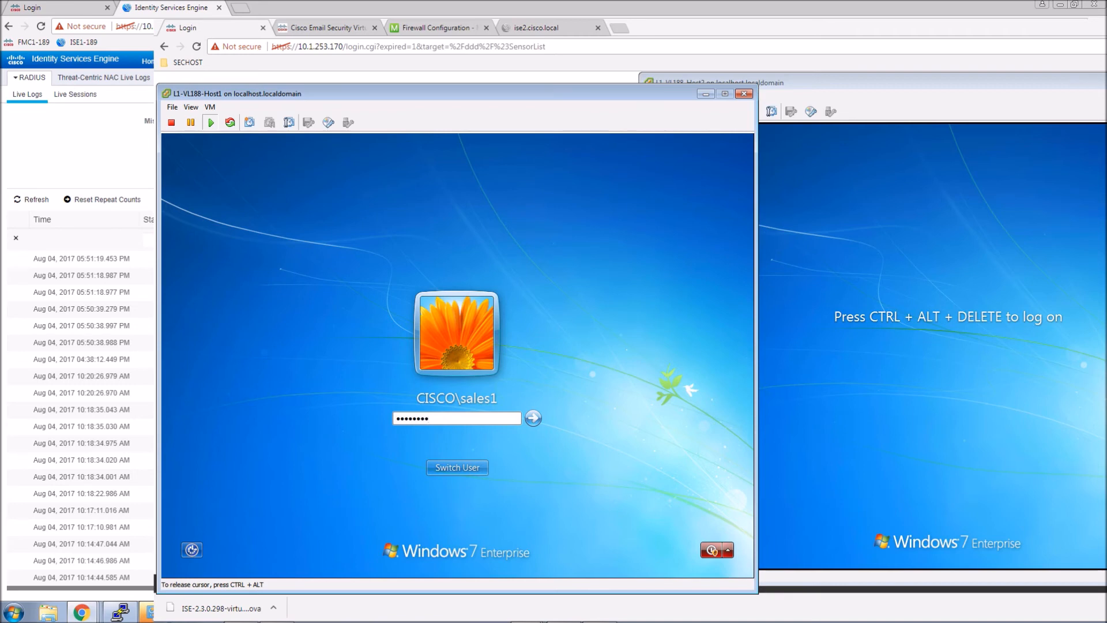
key(Return)
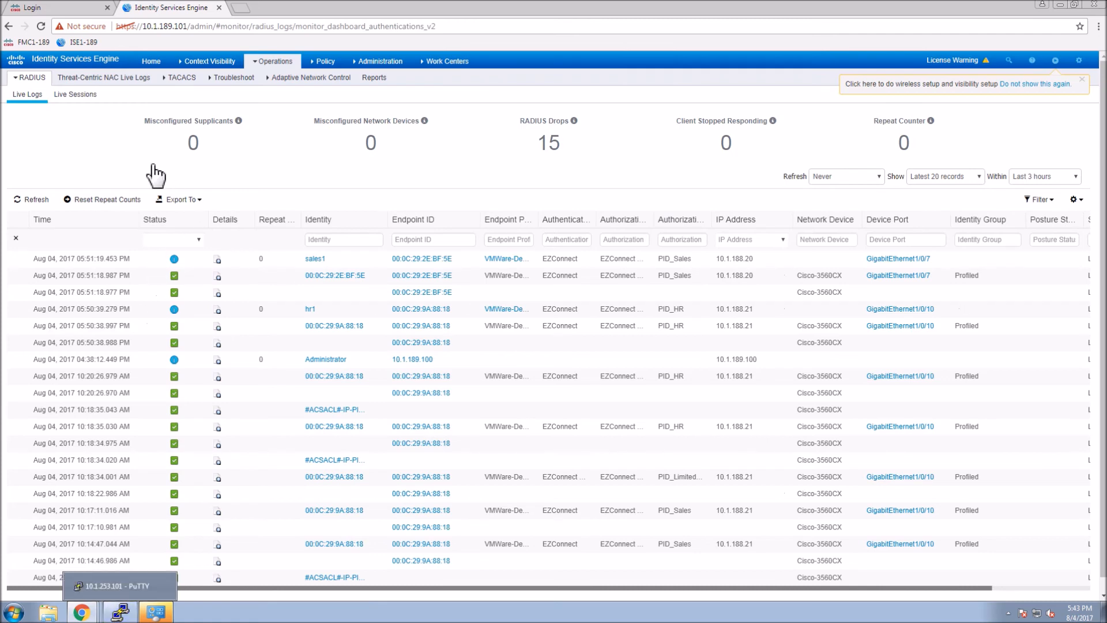
Refresh the live logs, then run 'show authentication sessions interface … details' for the sales user's port.
click(29, 202)
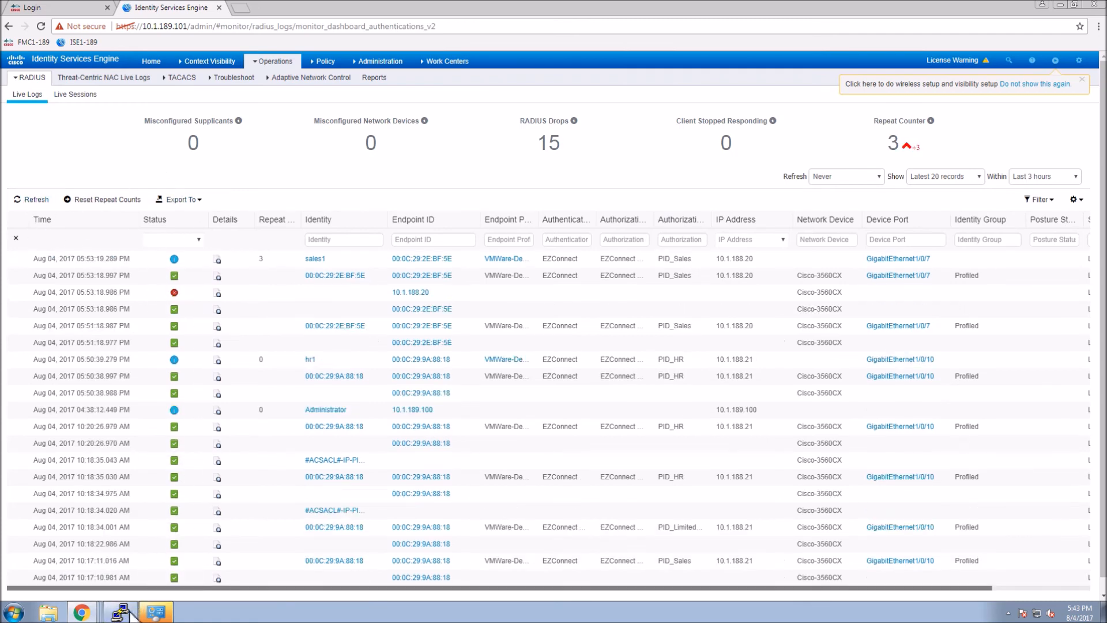
click(128, 613)
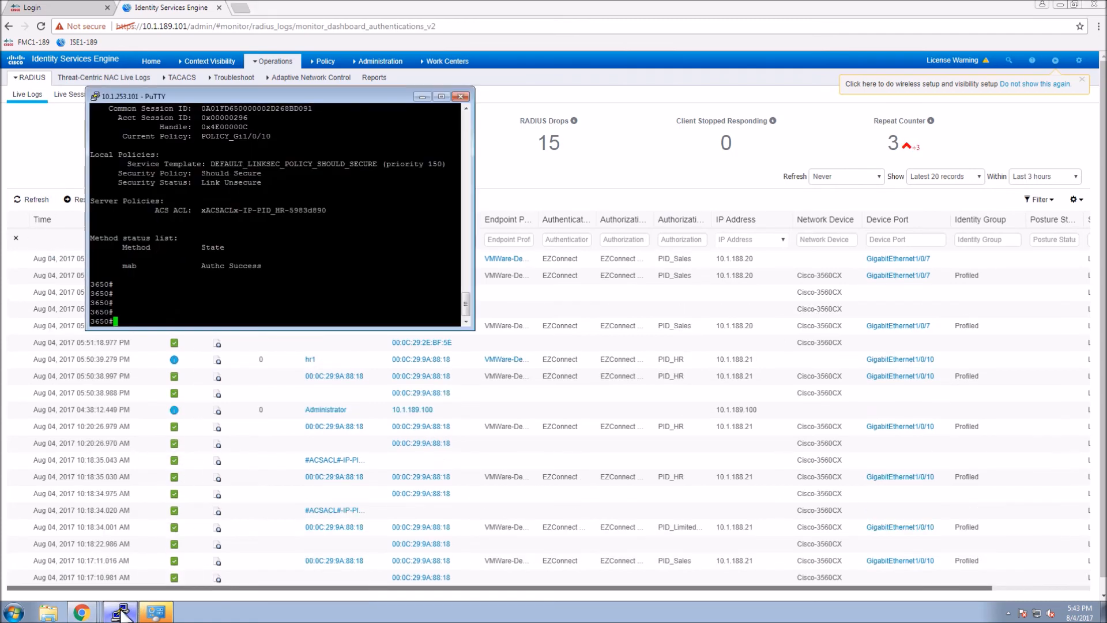
right_click(301, 275)
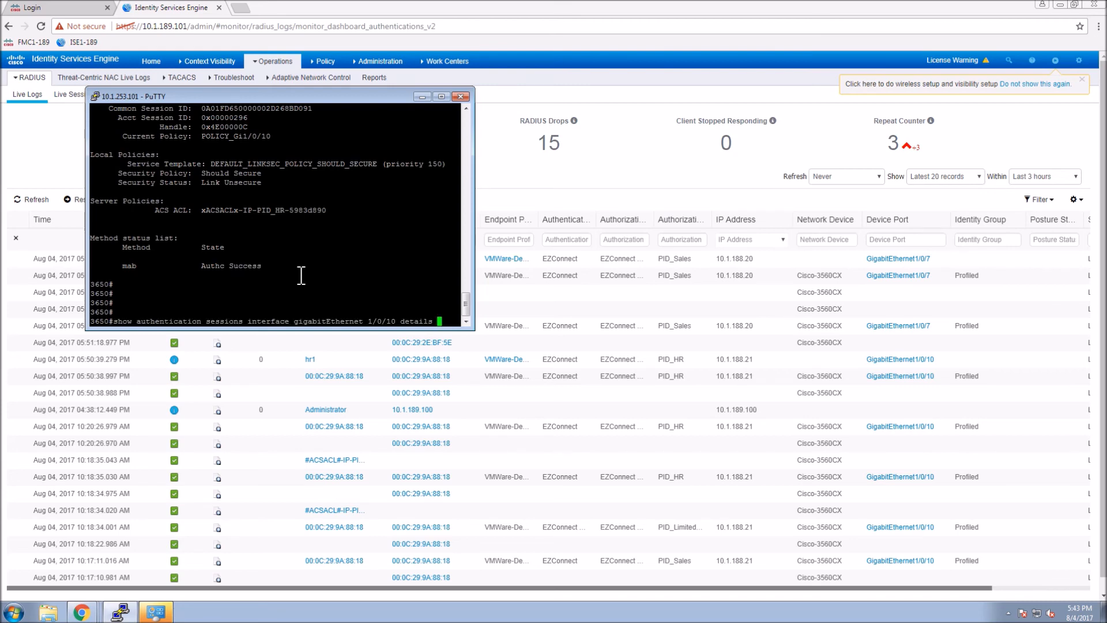
key(Left)
key(Left)
key(Left)
key(Left)
key(Left)
key(Left)
key(Left)
key(Left)
key(Left)
key(BackSpace)
key(BackSpace)
text(8)
key(Return)
Page through the session output, select the ACS ACL name, and type 'show access-list'.
key(space)
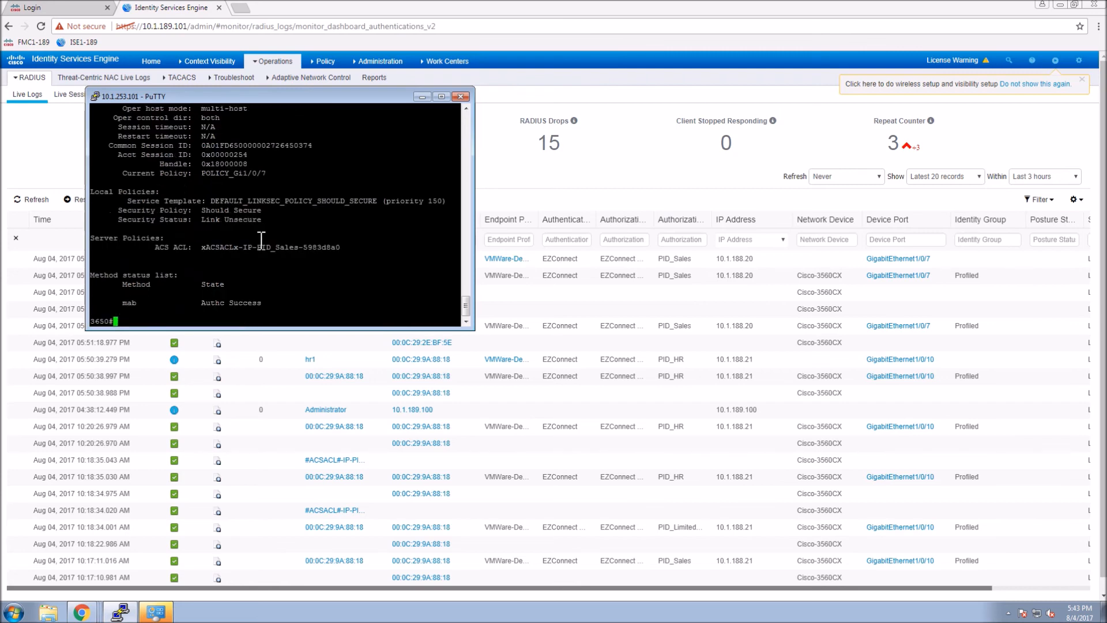
double_click(315, 248)
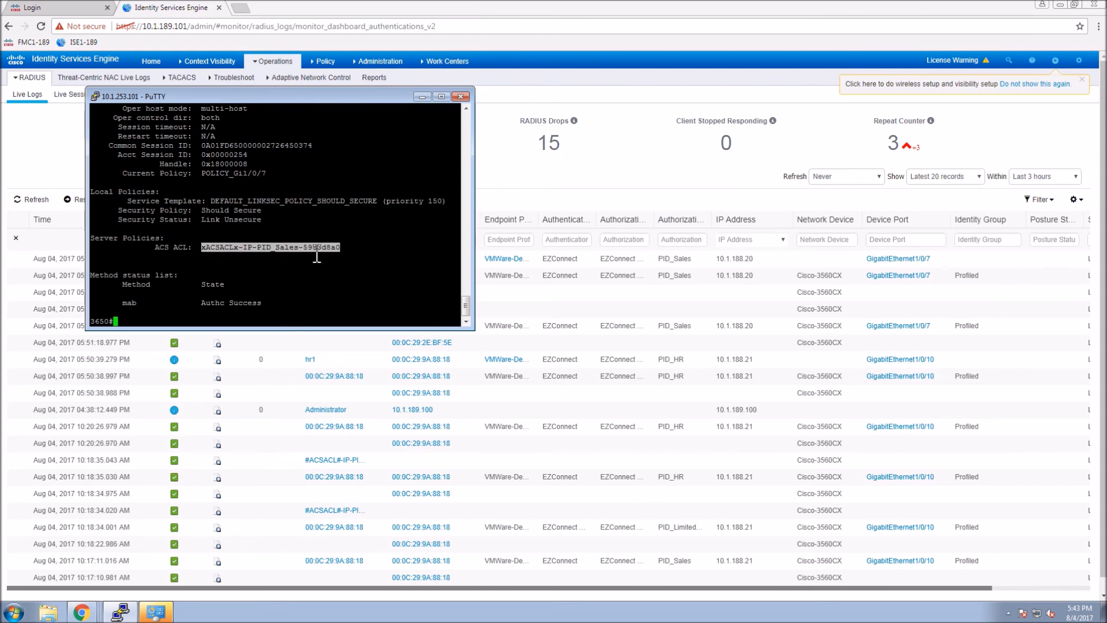
text(show access-list)
Display the downloadable ACL xACSACLx-IP-PID_Sales-5983d8a0 and scroll back through the output.
right_click(296, 274)
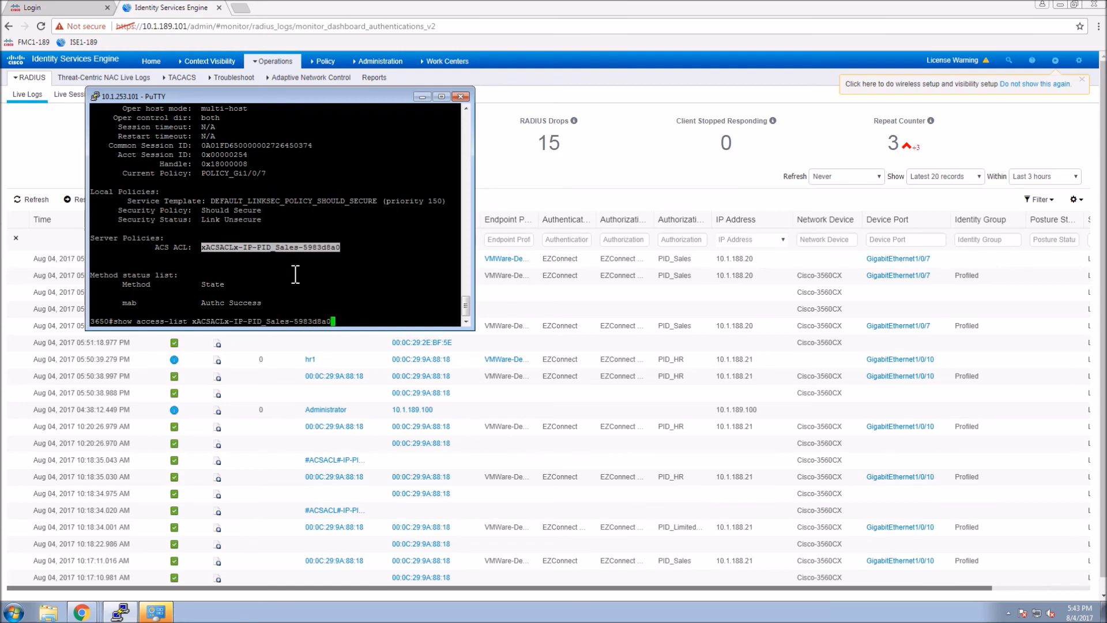
key(Return)
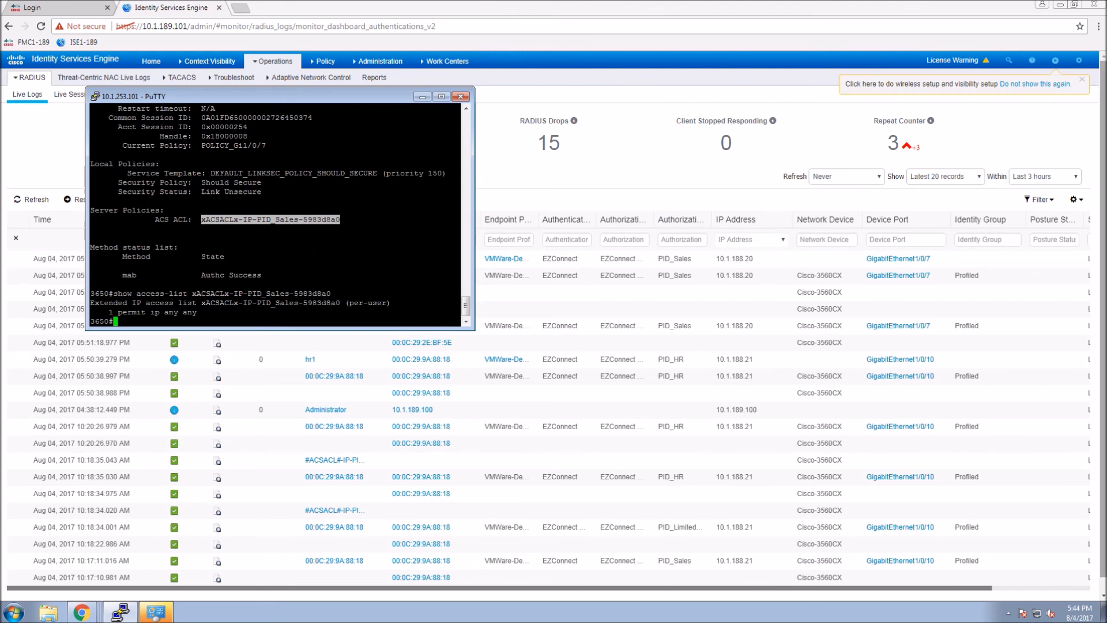
click(468, 111)
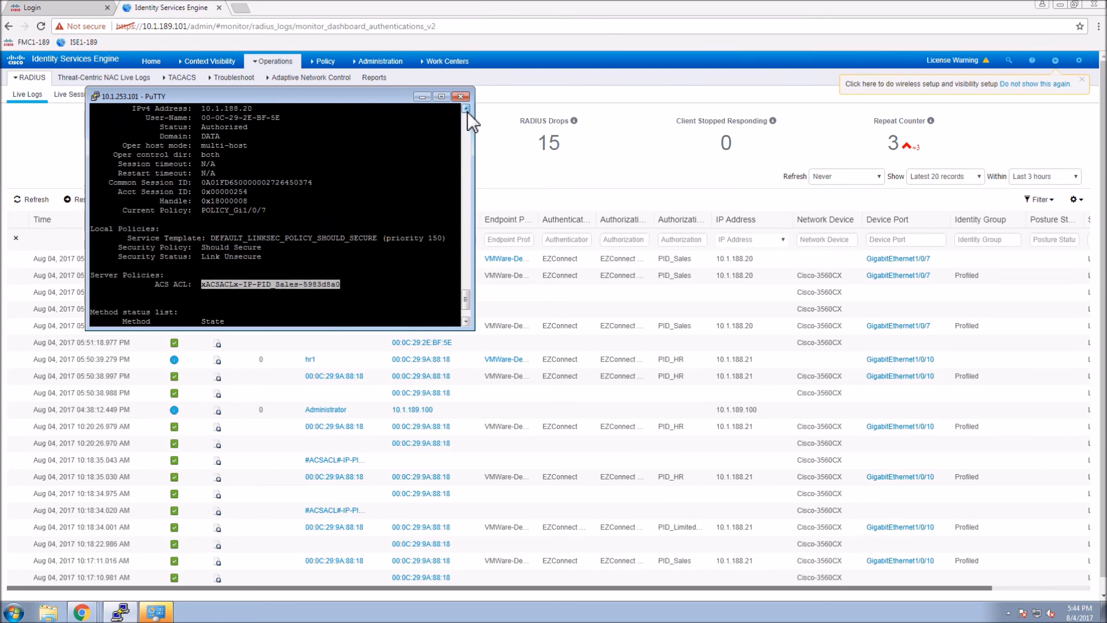
click(467, 112)
click(467, 112)
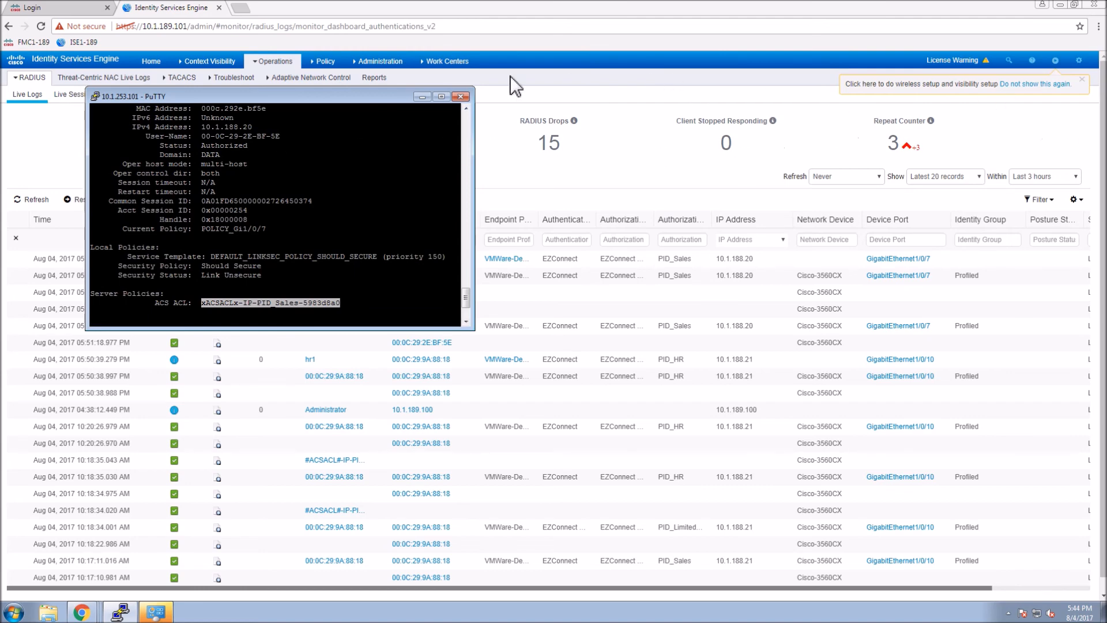
click(465, 108)
click(465, 109)
click(464, 109)
click(465, 108)
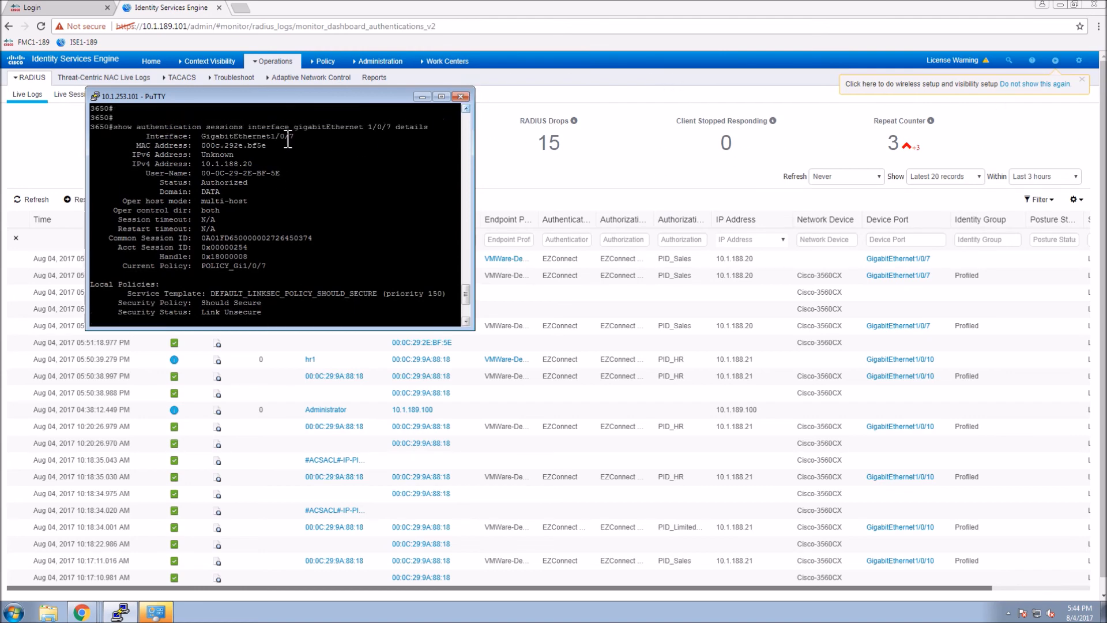
Highlight interface GigabitEthernet1/0/7 and the mab method, then return to the ISE live logs.
double_click(287, 136)
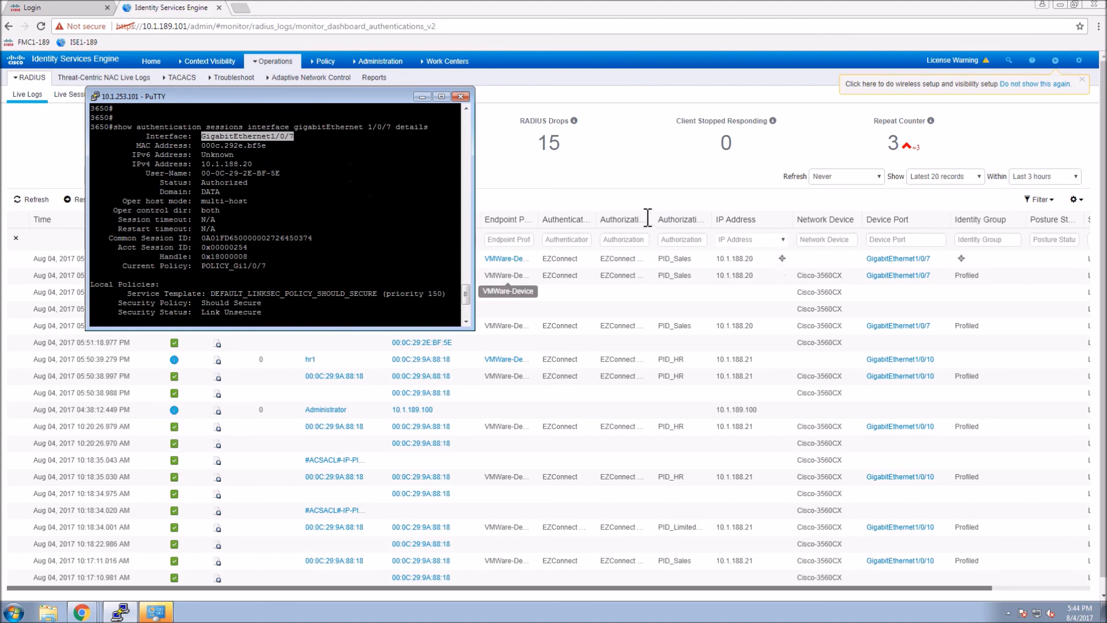
drag(466, 302, 469, 316)
double_click(129, 275)
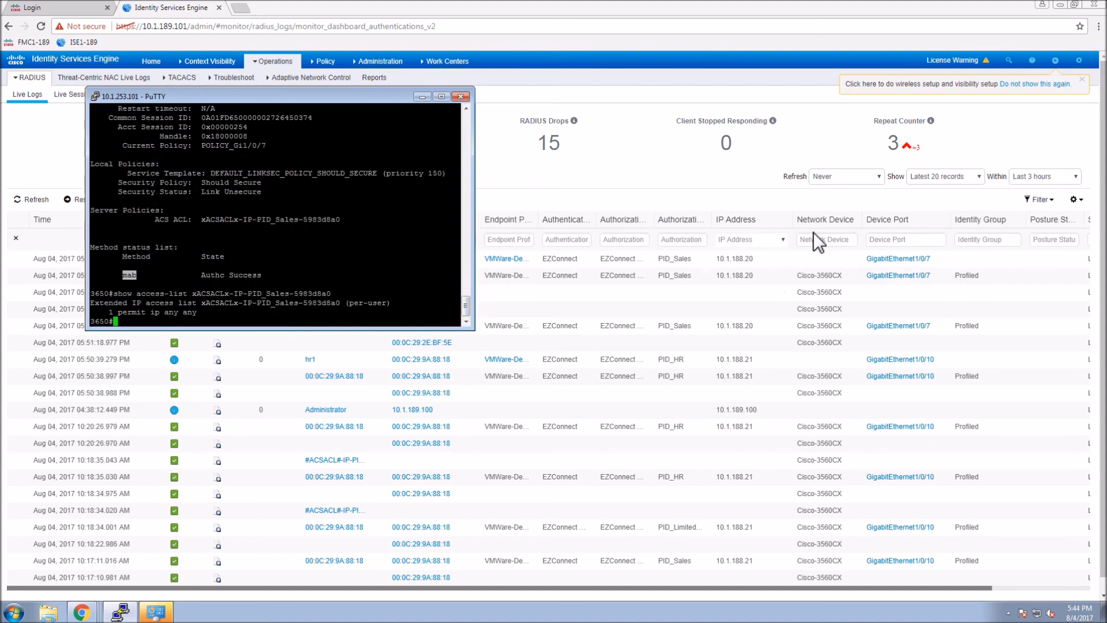
click(709, 173)
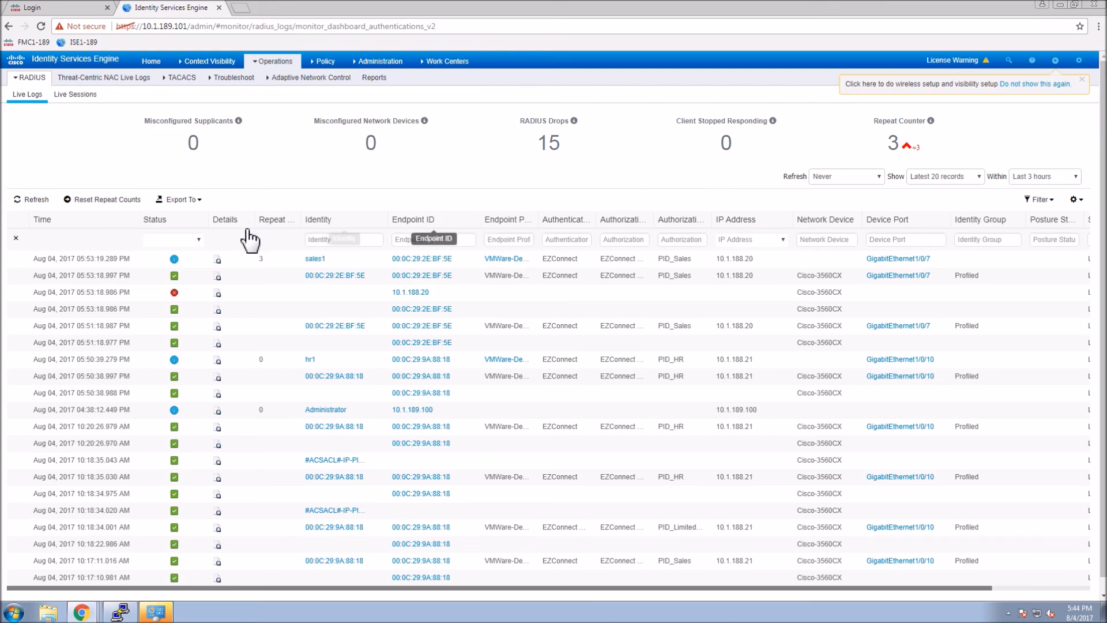
Refresh the RADIUS live logs, then go back to the Host1 desktop's Start menu.
click(46, 201)
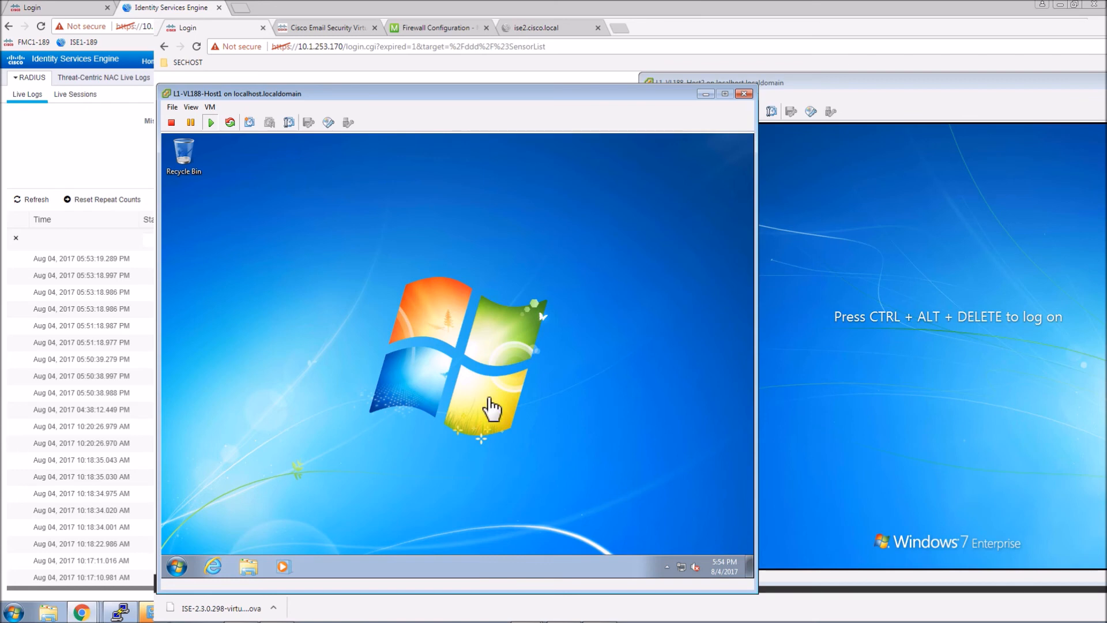
click(178, 568)
Run ipconfig in a Host1 command prompt to confirm its IP is 10.1.188.20.
click(203, 539)
text(cmd)
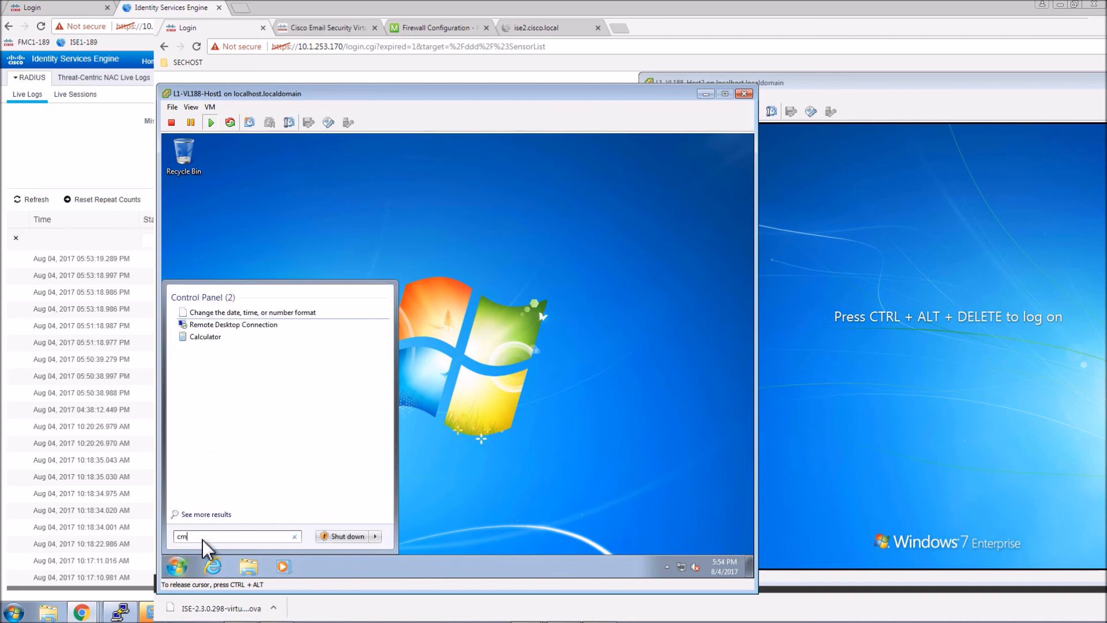
key(Return)
text(ip)
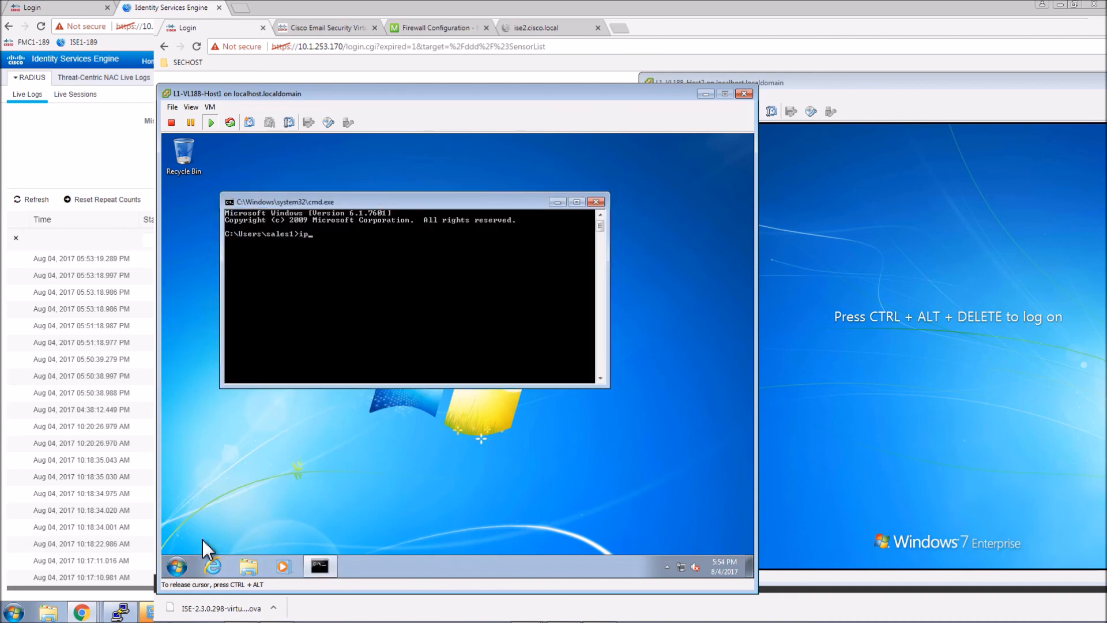
text(config)
key(Return)
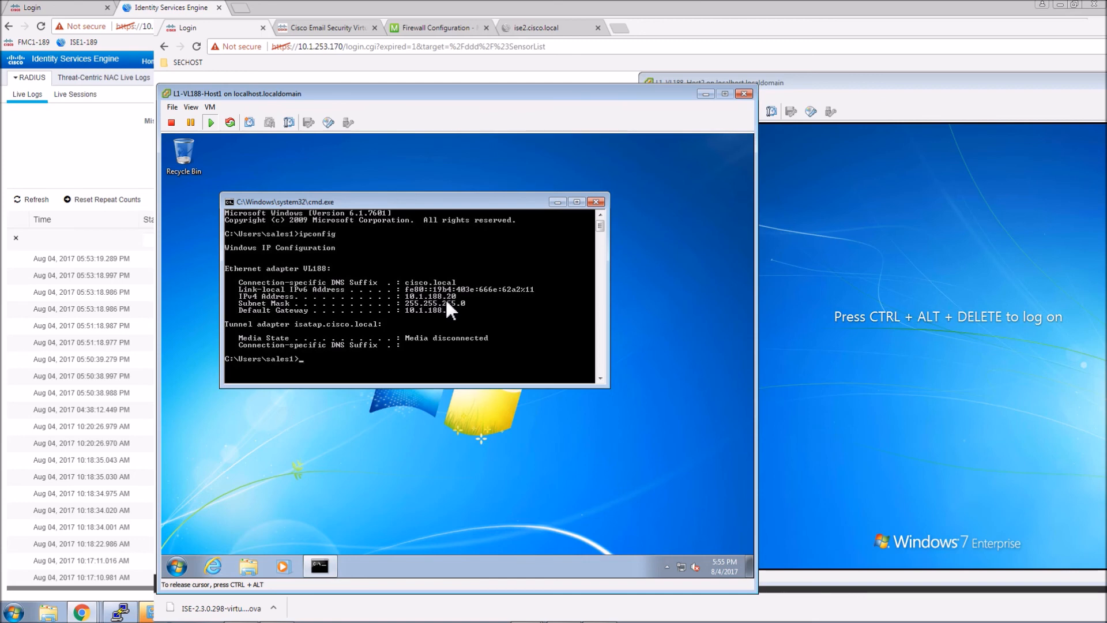
Sign the HR user into Host2 with their password, then return to the ISE live logs.
key(ctrl+alt)
click(798, 85)
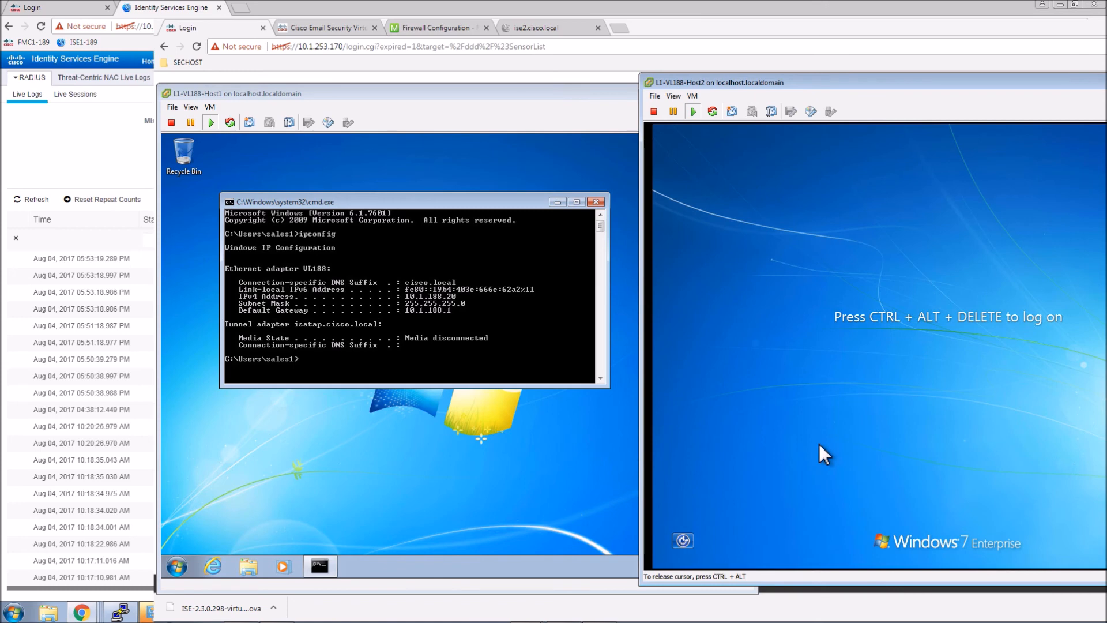
key(ctrl+alt+Delete)
text(••••••••)
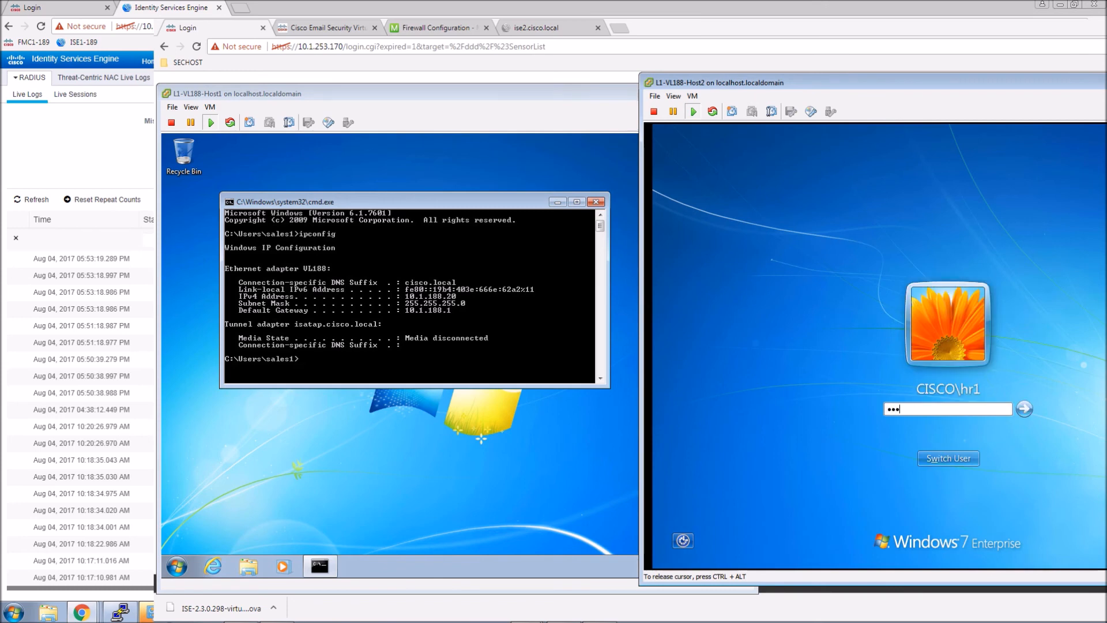
text(••)
key(Return)
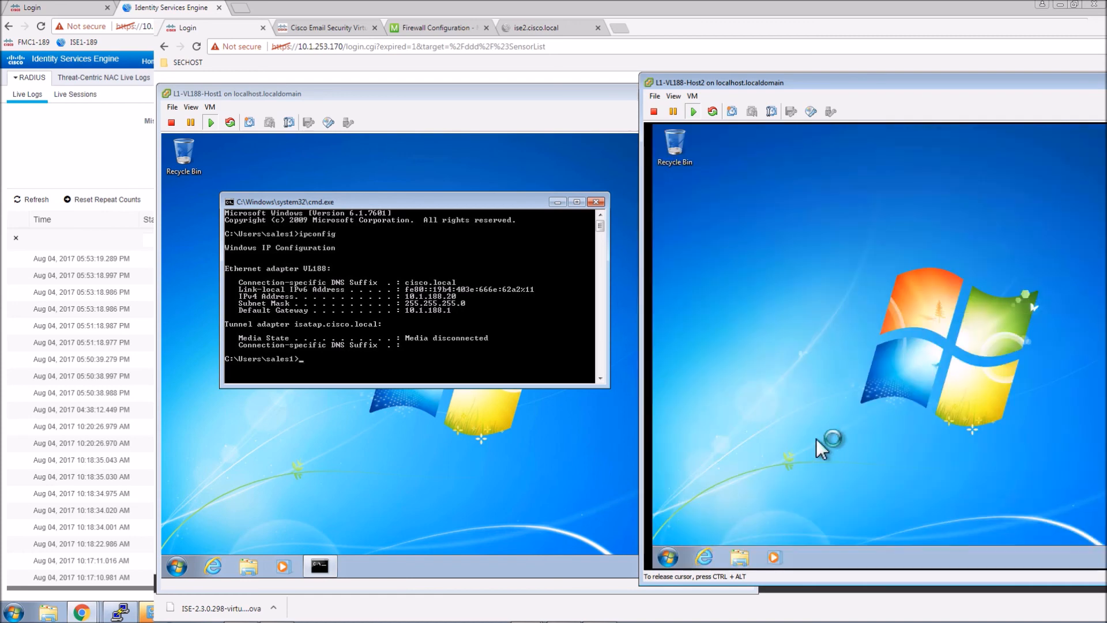
key(ctrl+alt)
key(alt+Tab)
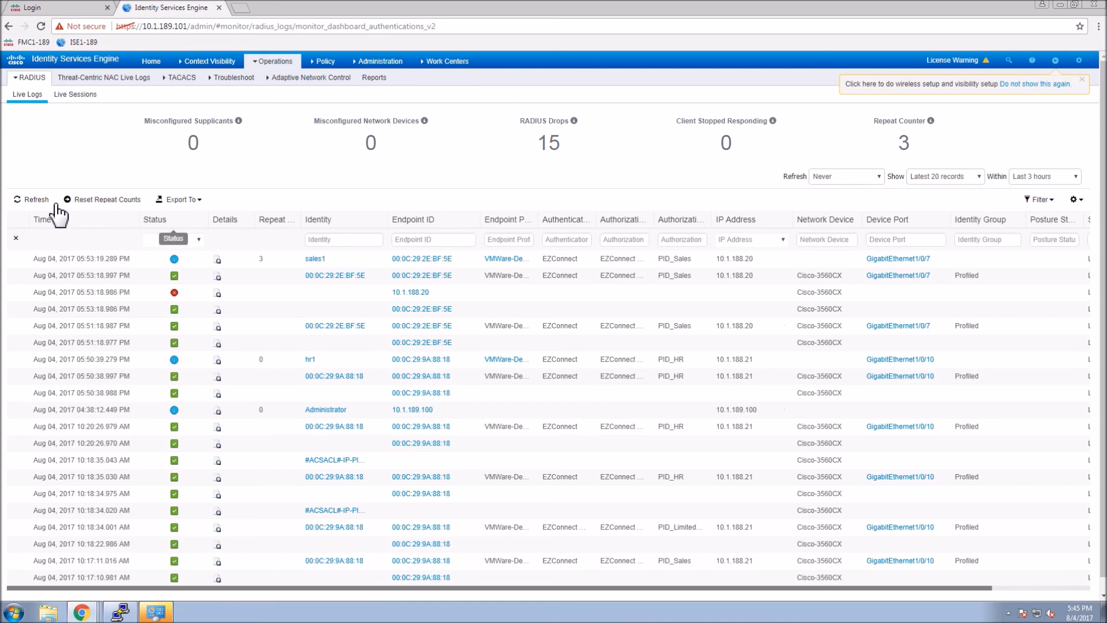
Refresh the live logs to show the HR user's new session on GigabitEthernet1/0/10, then bring PuTTY forward.
click(36, 200)
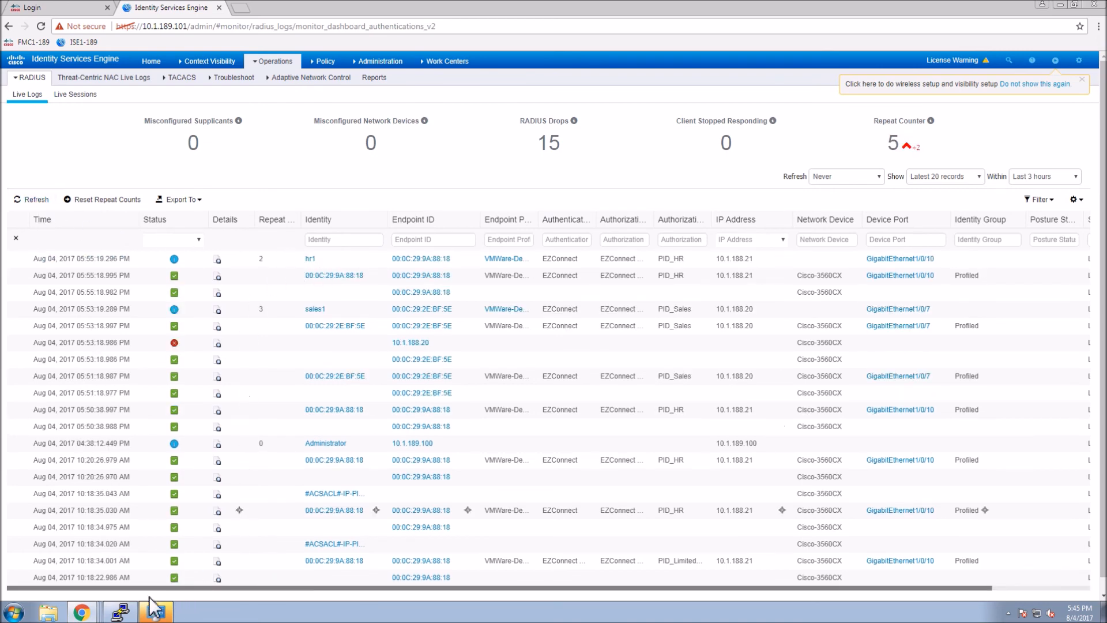
click(119, 612)
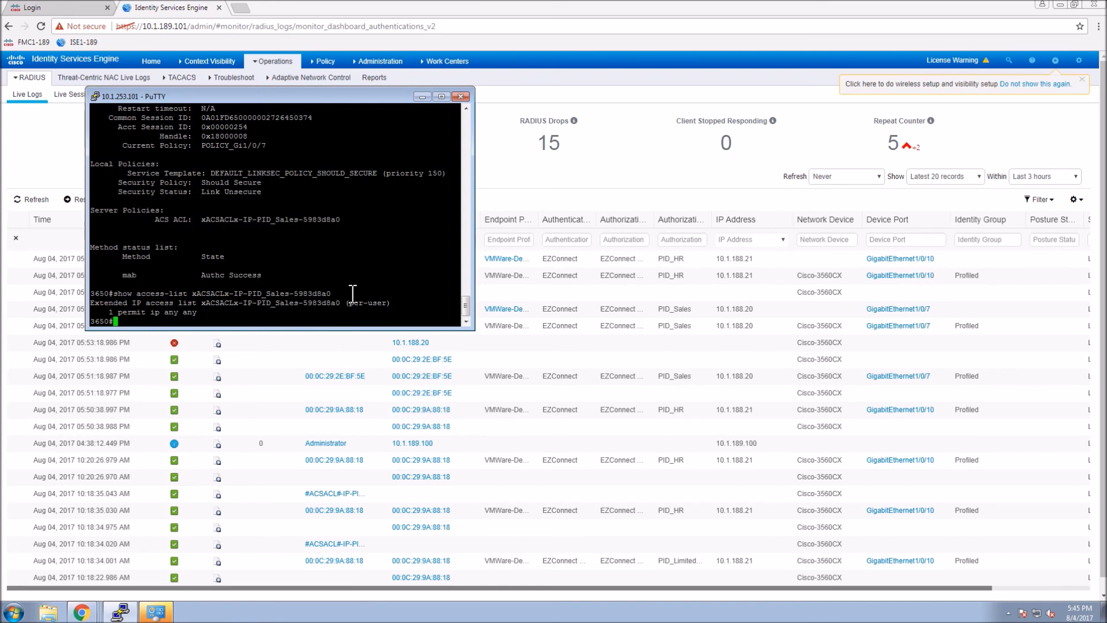
Show the switch's session details for interface GigabitEthernet1/0/10 by editing the recalled command.
key(Up)
key(Up)
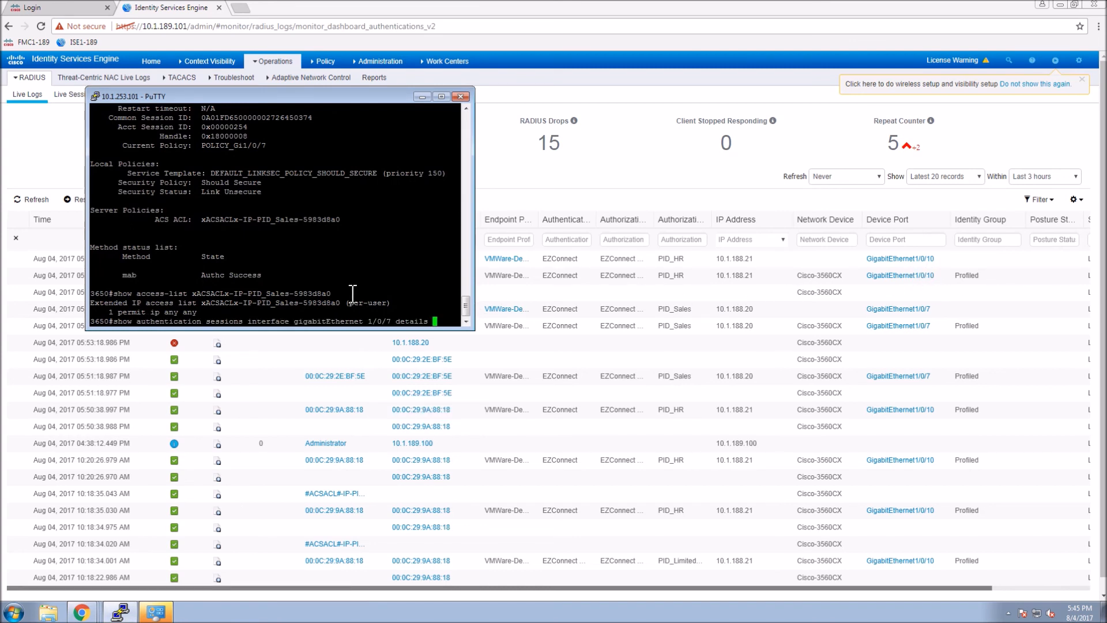
key(BackSpace)
text(10)
key(Return)
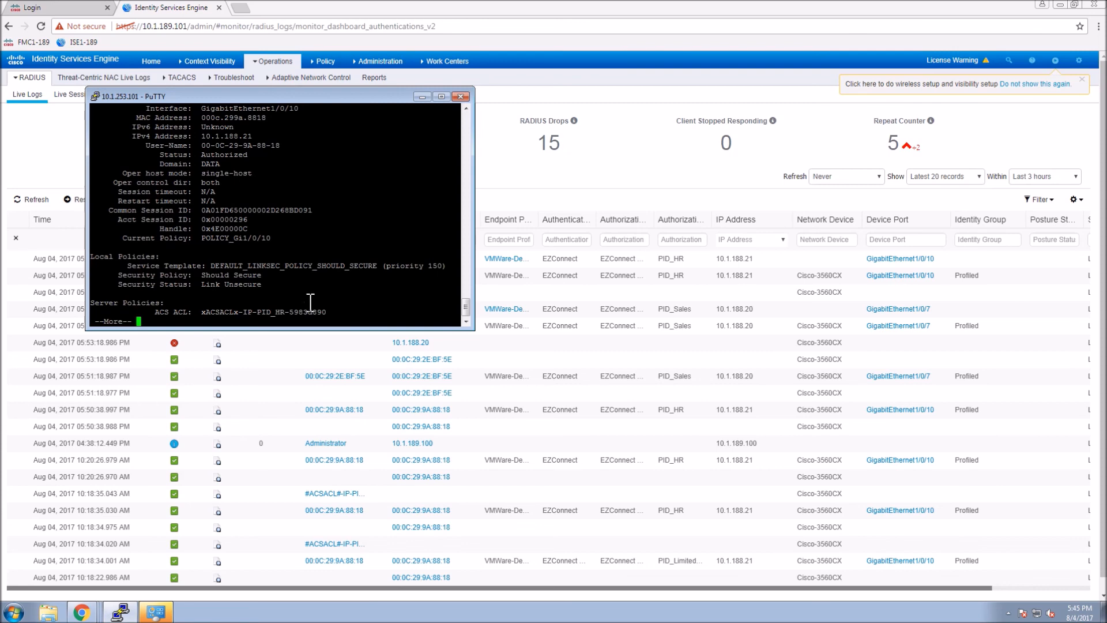
Display downloadable ACL xACSACLx-IP-PID_HR-5983d890 with 'sh access-list', showing permit ip any any.
double_click(286, 315)
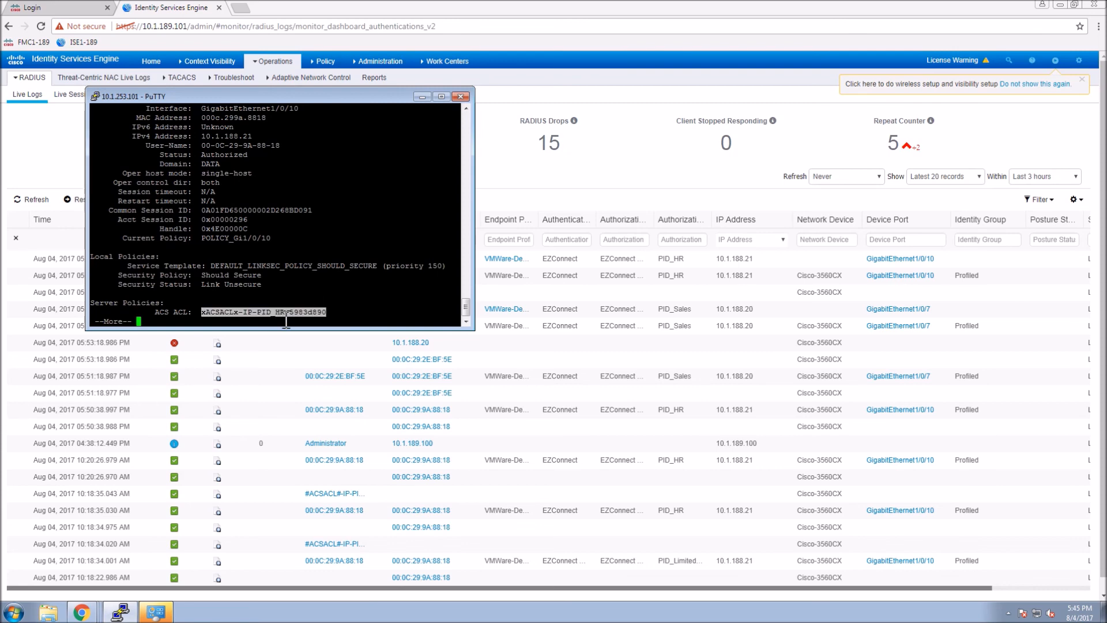
key(space)
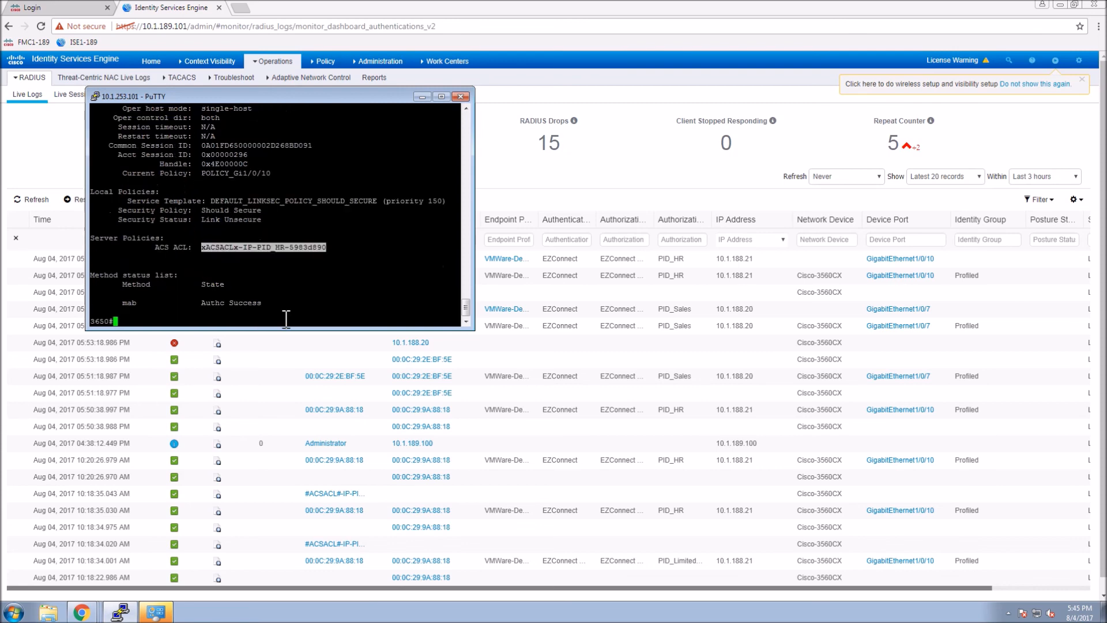
text(sh access-list)
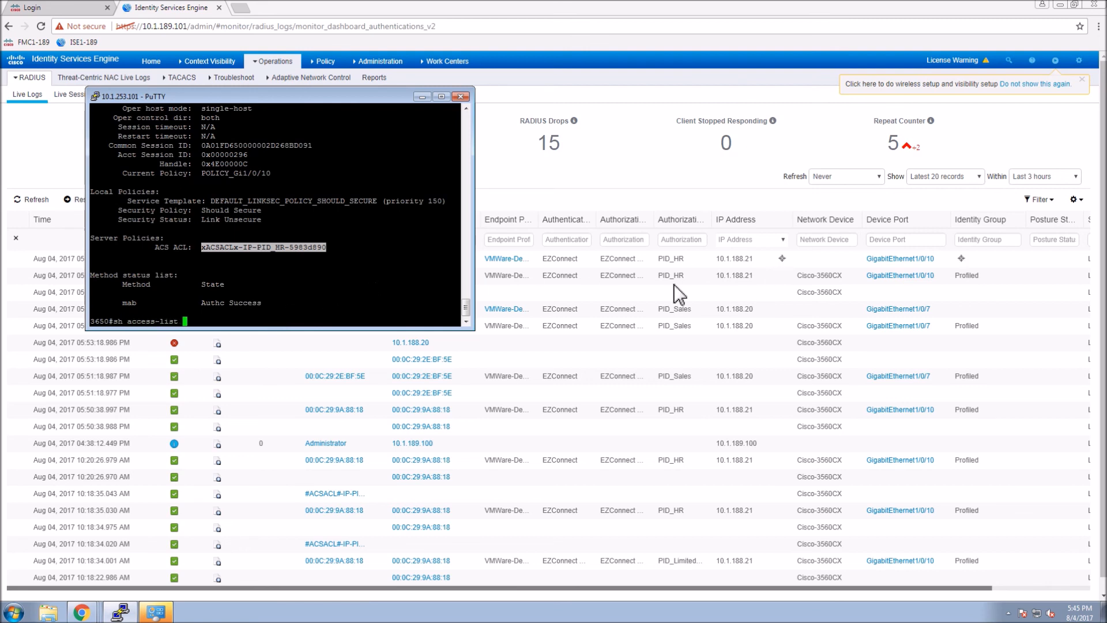
right_click(196, 294)
key(Return)
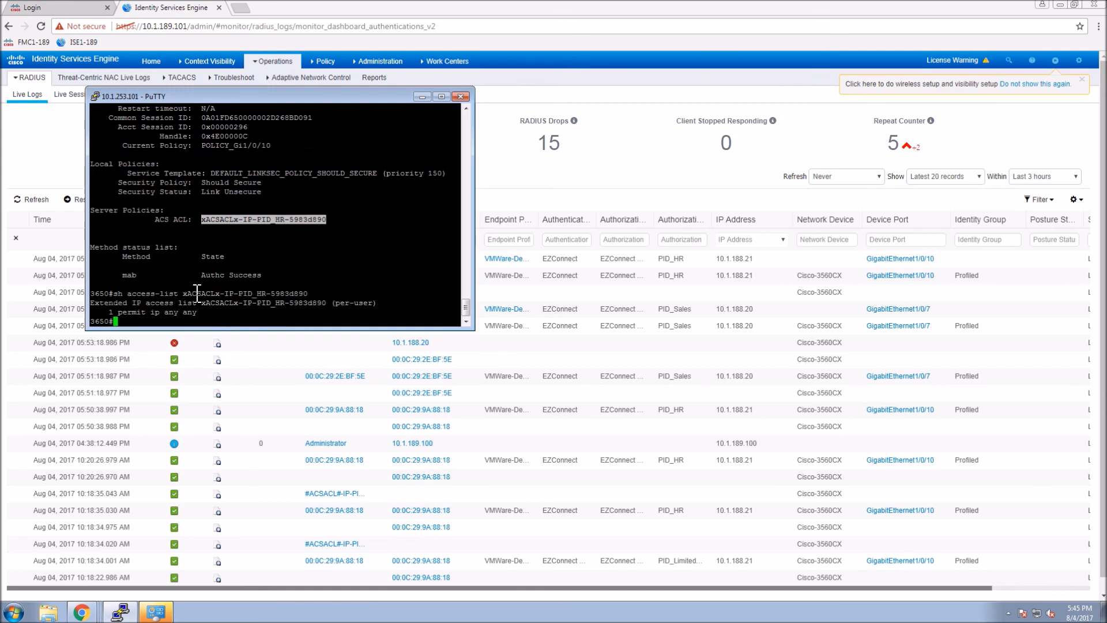
key(Return)
key(Return)
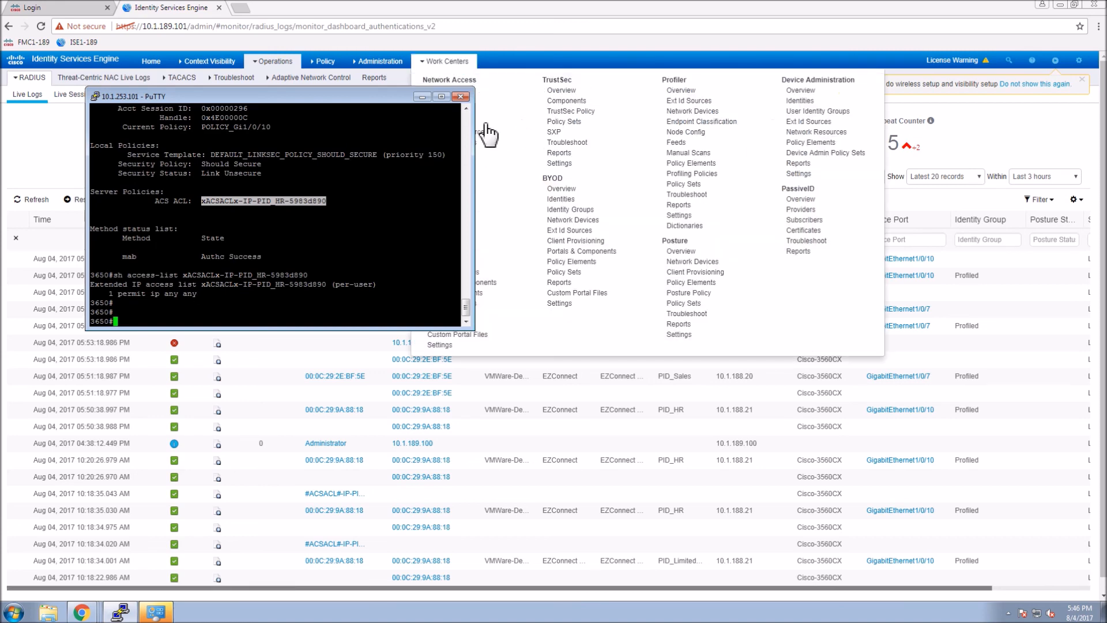
Check the PassiveID Overview dashboard, then move through Troubleshoot to the PassiveID Reports page.
click(40, 156)
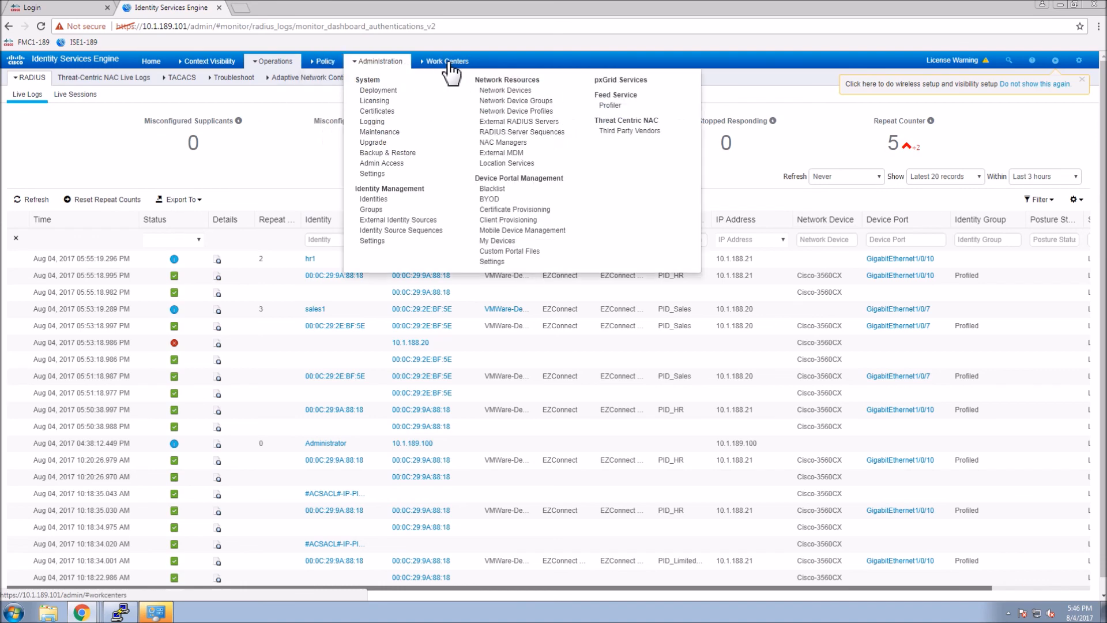
mouse_move(451, 71)
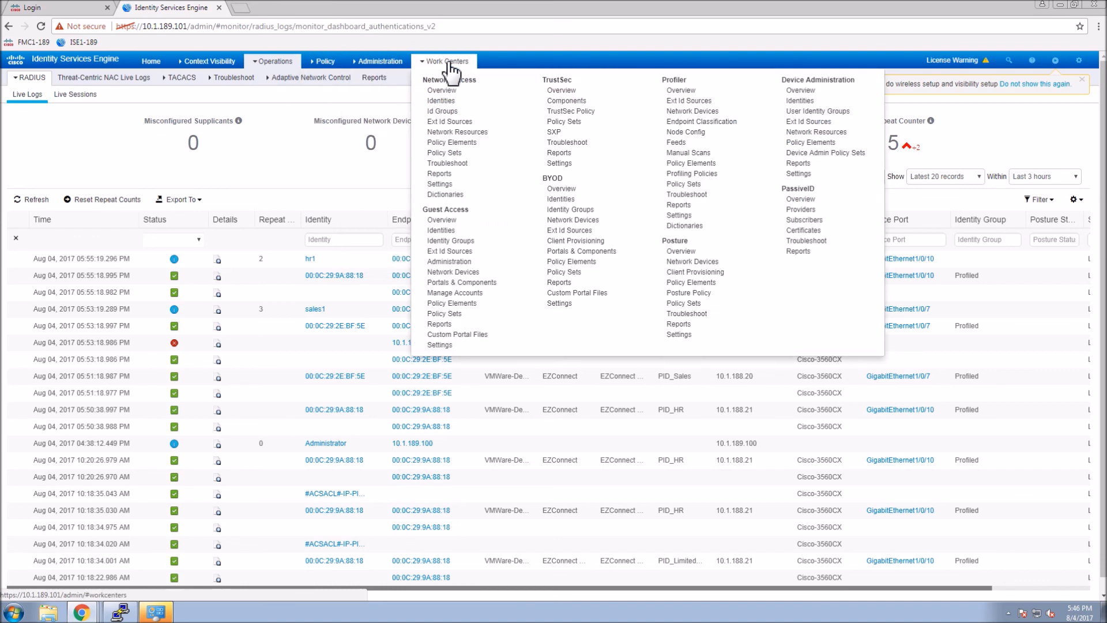
click(801, 198)
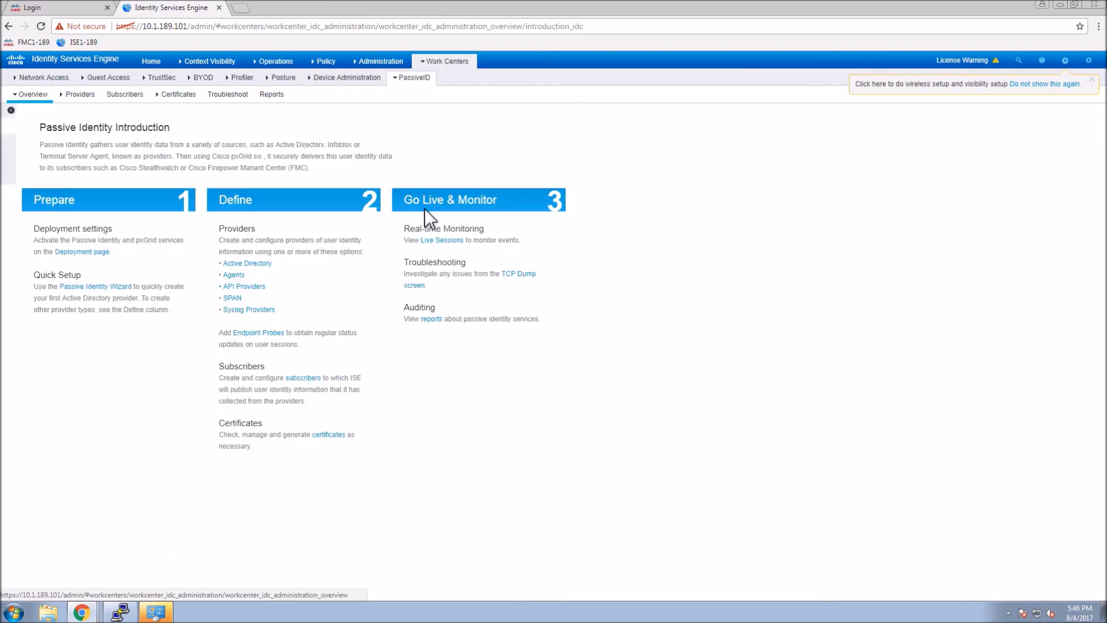
click(35, 151)
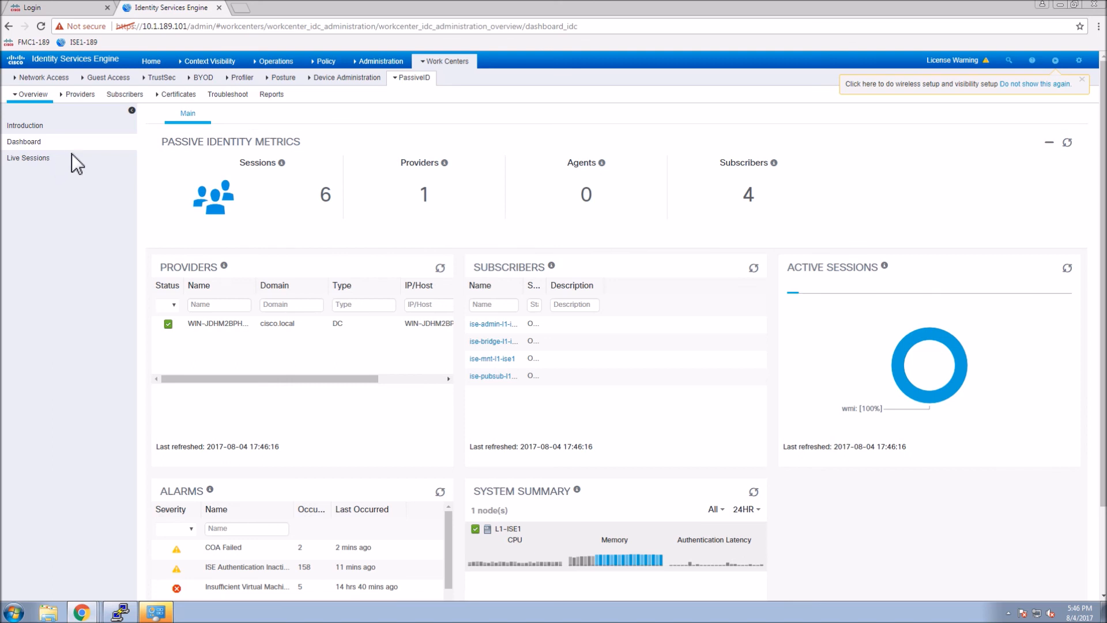
click(230, 95)
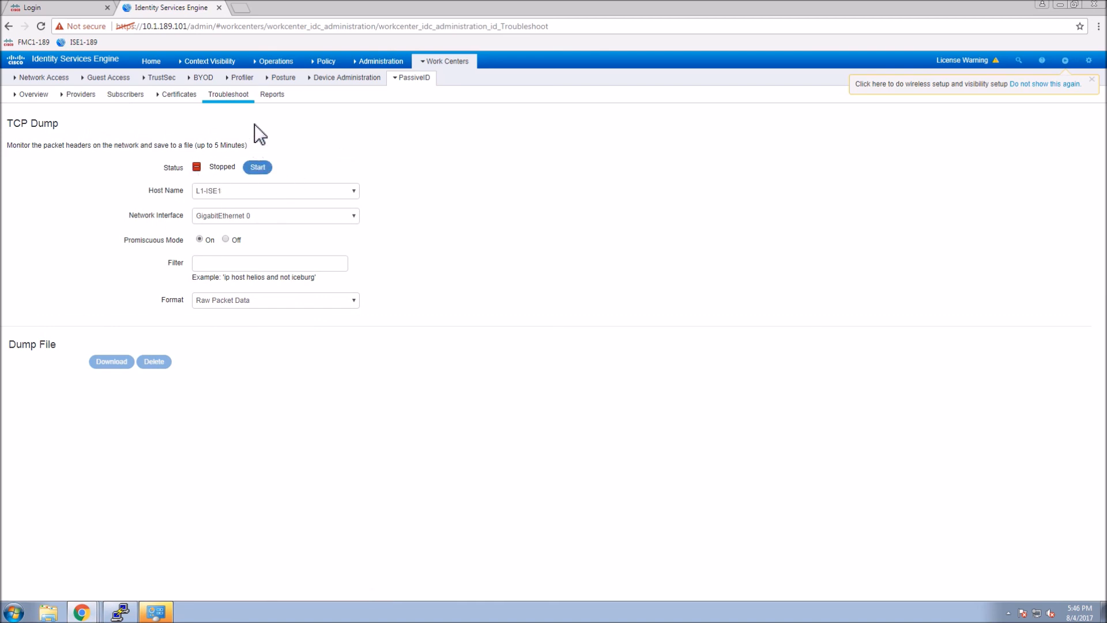
click(279, 101)
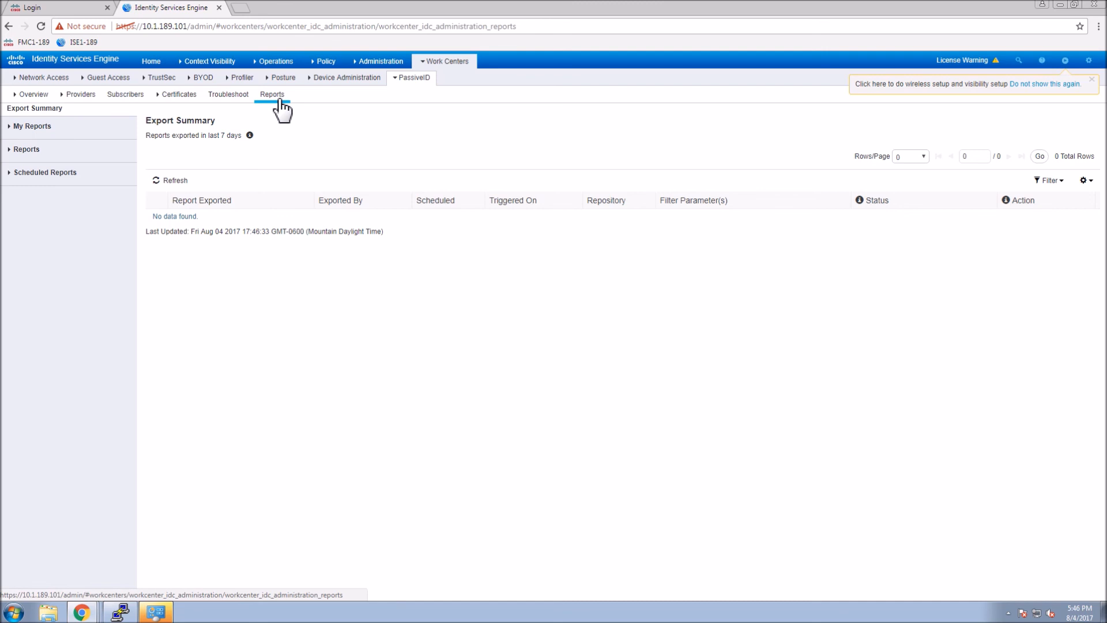
Open the Passive ID Current Active Sessions report.
click(12, 150)
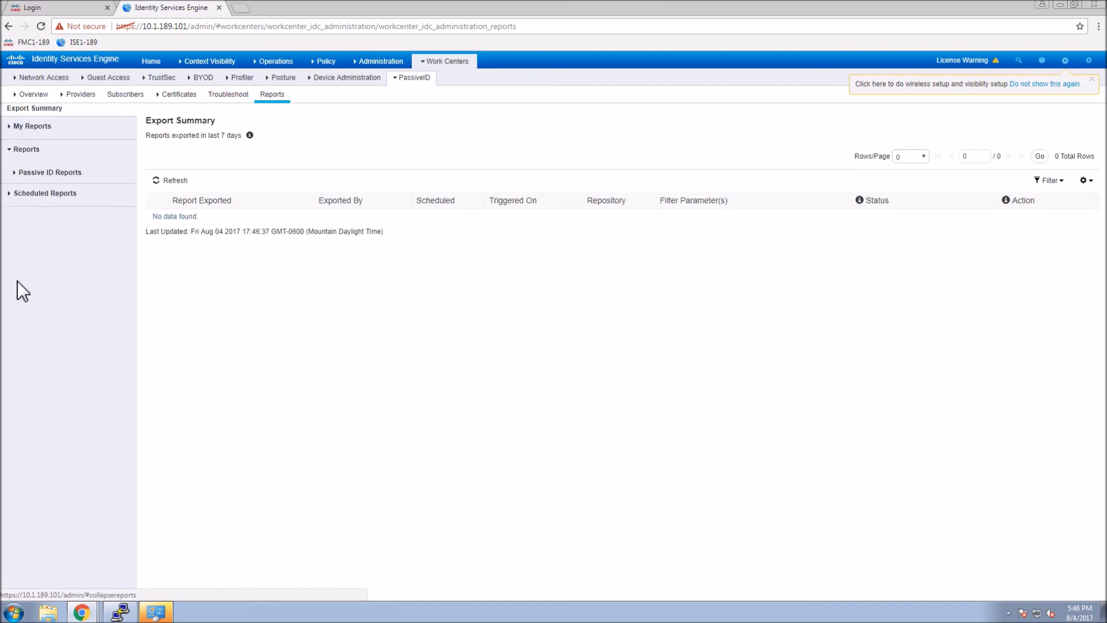
click(17, 173)
click(62, 242)
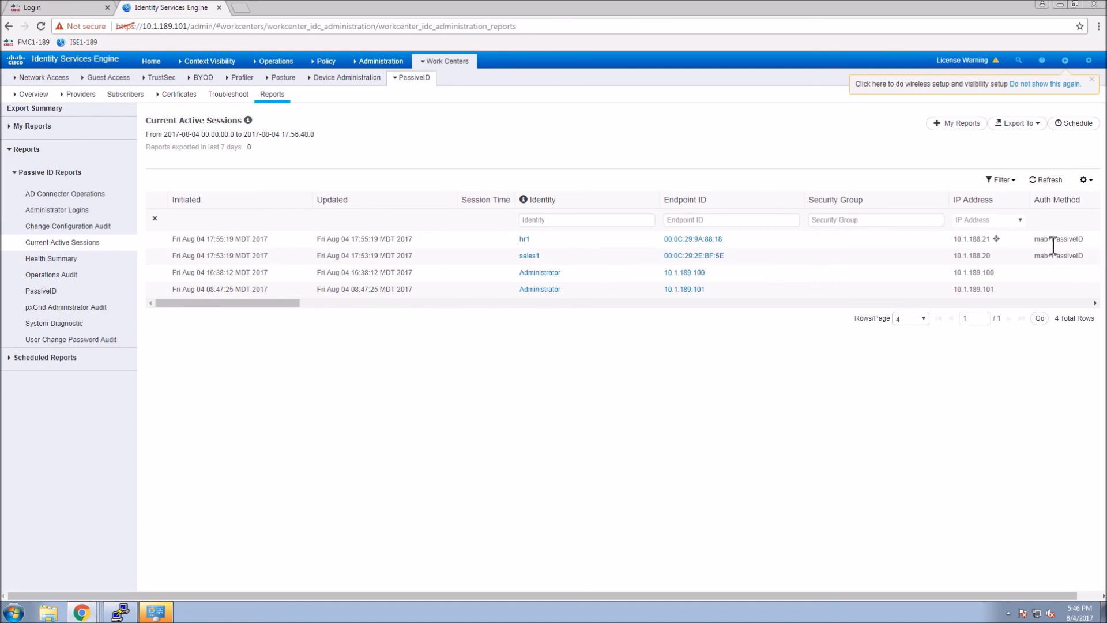
Highlight the HR user's mab+PassiveID auth method and open that session's details in a new tab.
drag(1062, 245, 1025, 246)
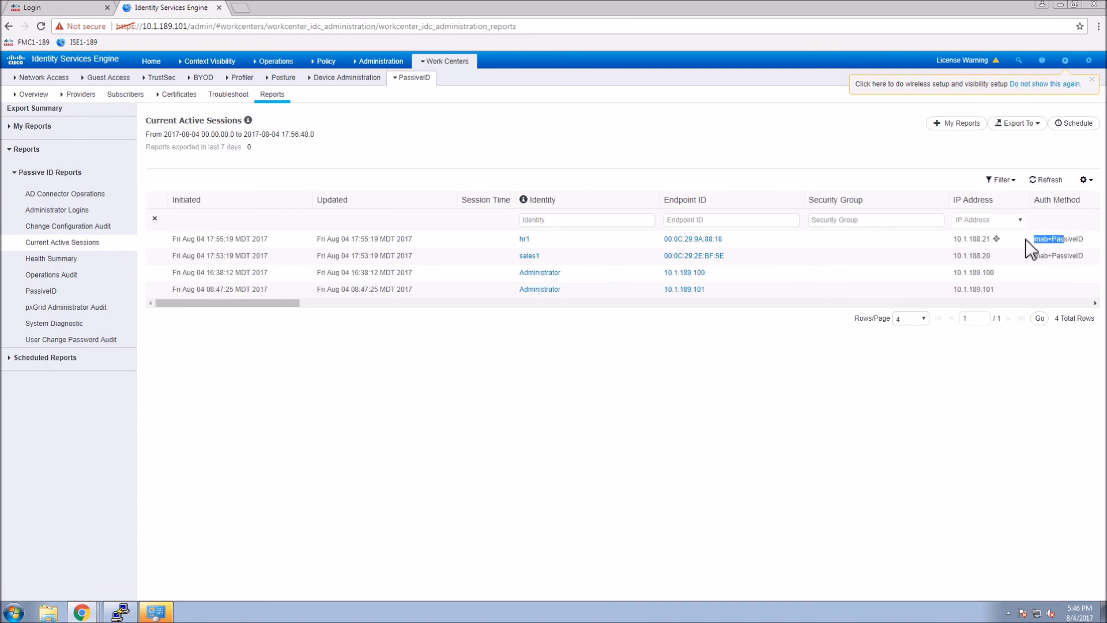
click(1053, 243)
triple_click(1054, 244)
click(525, 241)
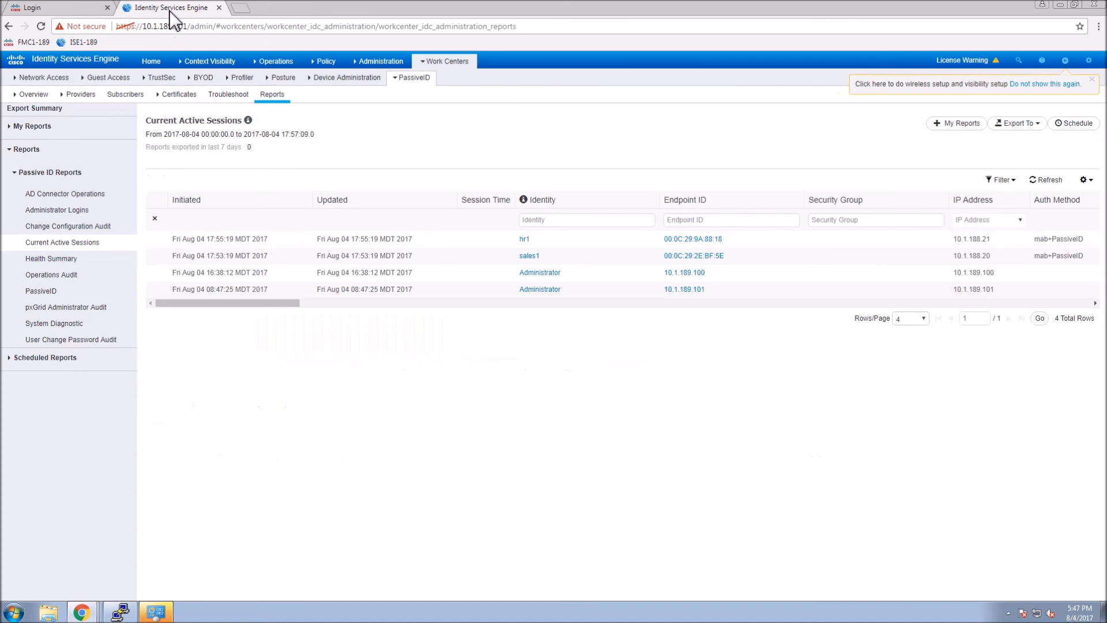
mouse_move(332, 65)
mouse_move(287, 65)
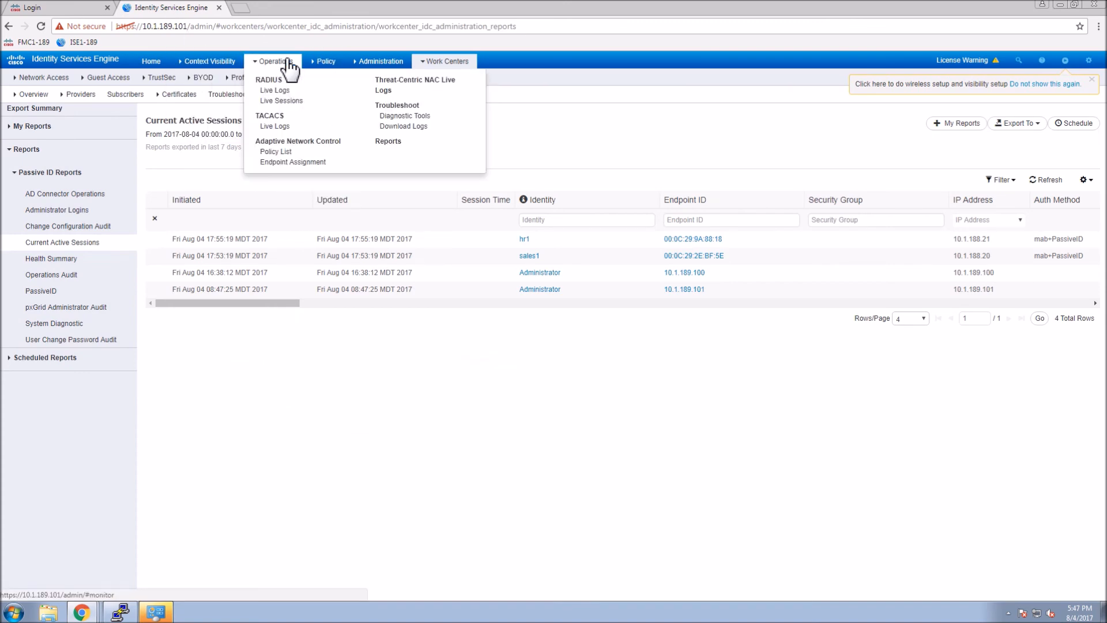
Return to RADIUS Live Logs and open the detail report for endpoint 00:0C:29:9A:88:18.
click(277, 90)
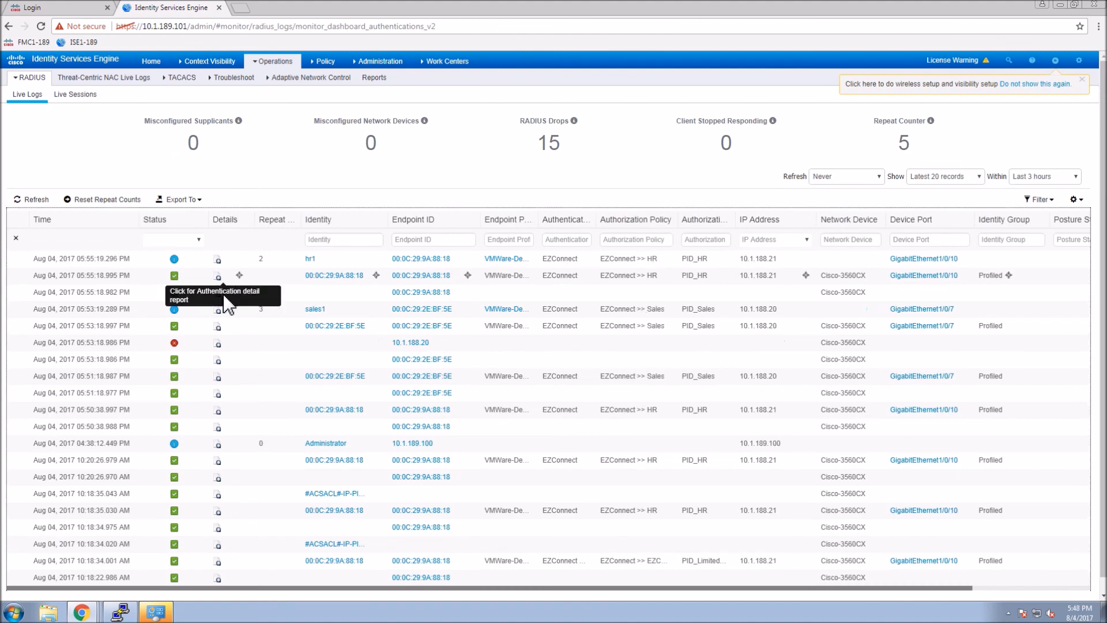
click(220, 279)
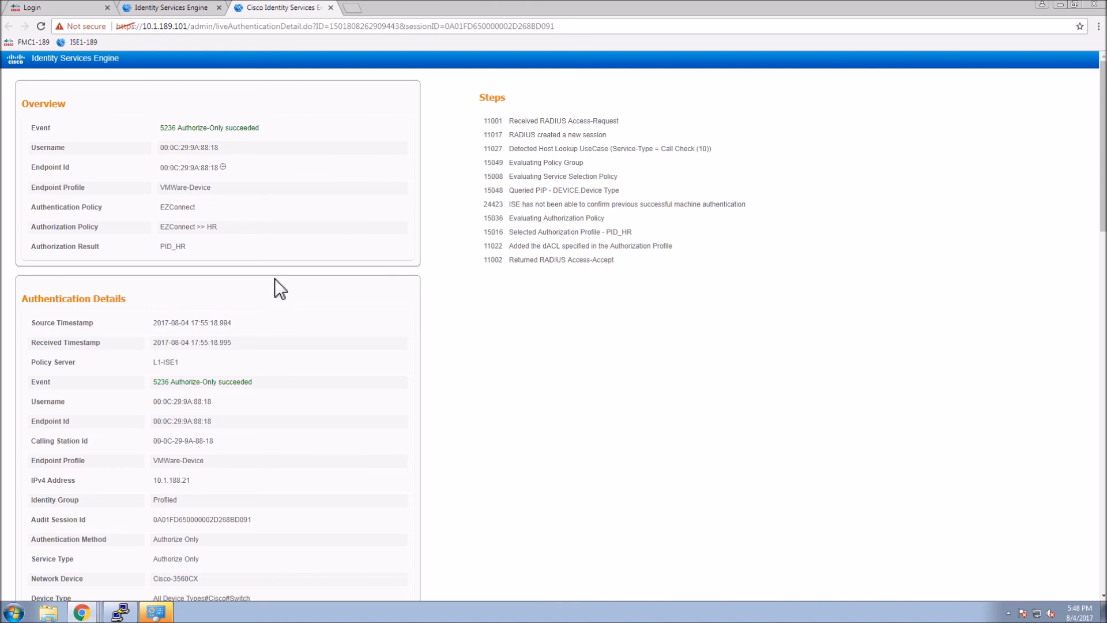
Scroll the detail report, highlighting the PassiveID HR username and the xACSACLx-IP-PID_HR-5983d890 dACL.
scroll(275, 279, down, 3)
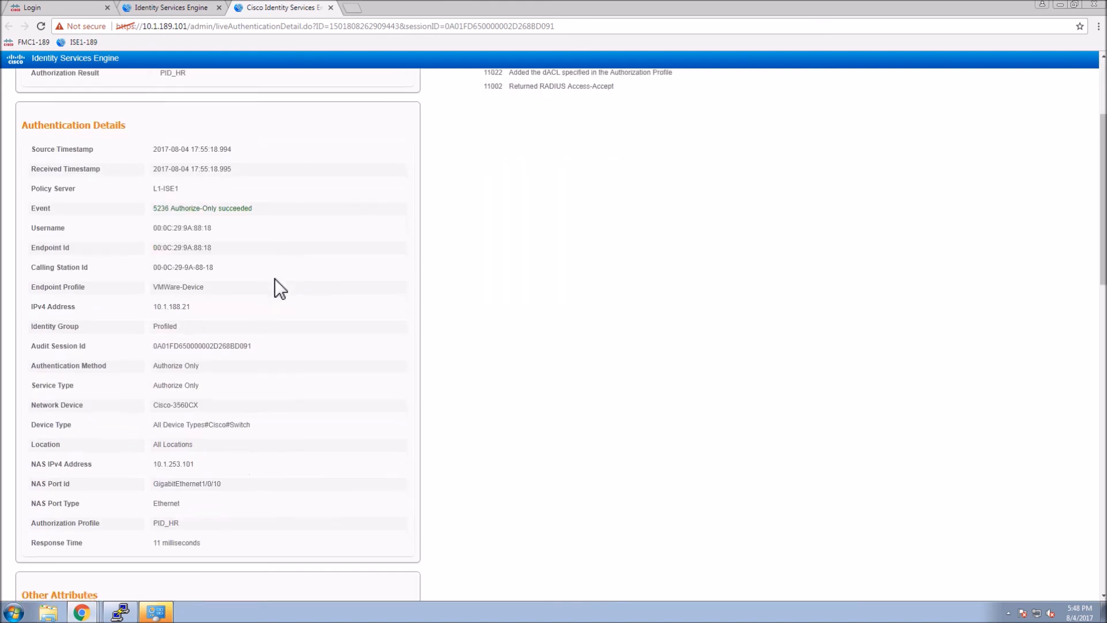
scroll(275, 279, up, 3)
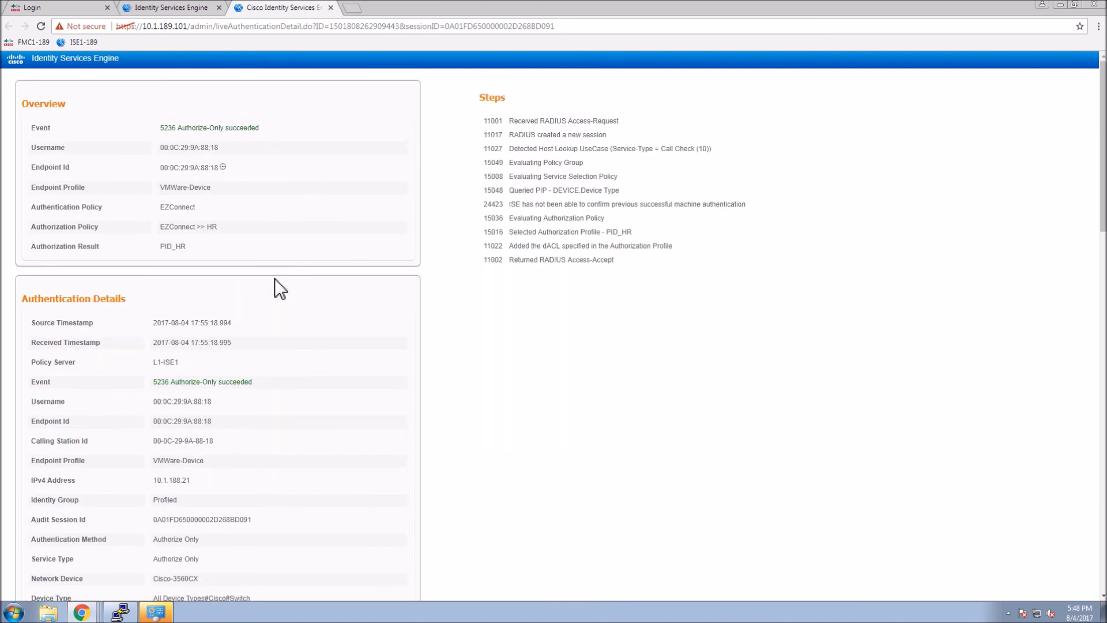
scroll(275, 279, down, 7)
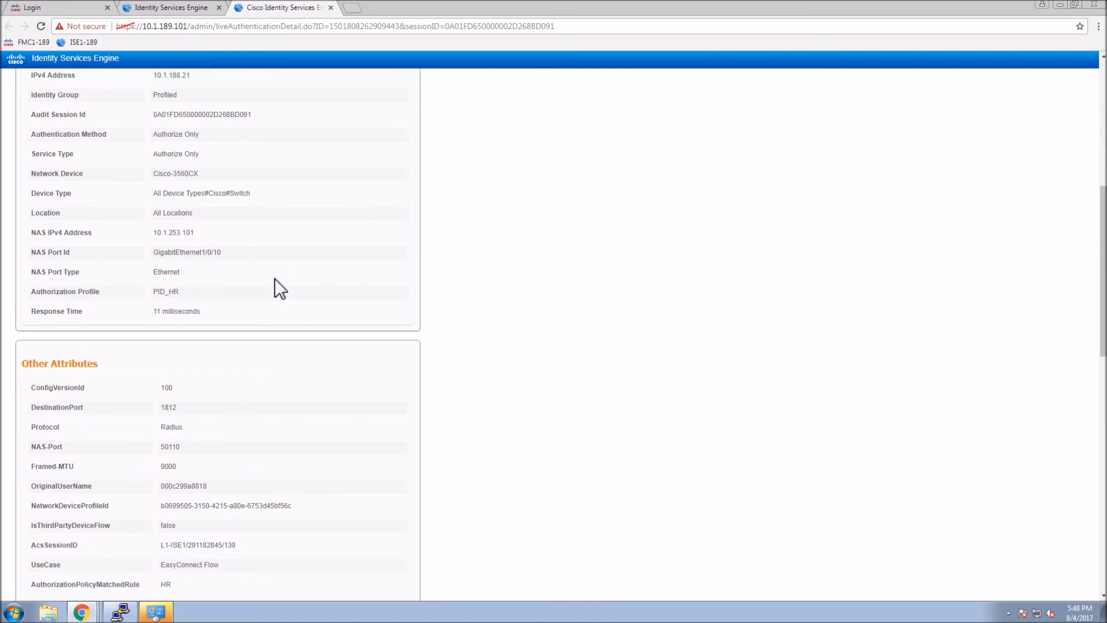
scroll(275, 279, down, 4)
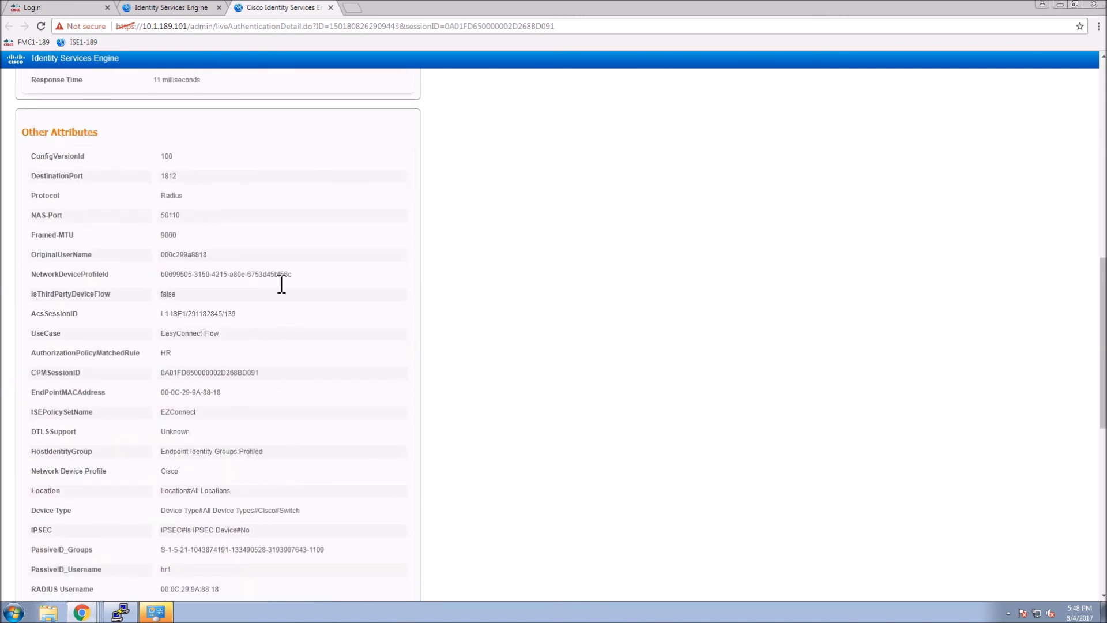
scroll(281, 284, down, 2)
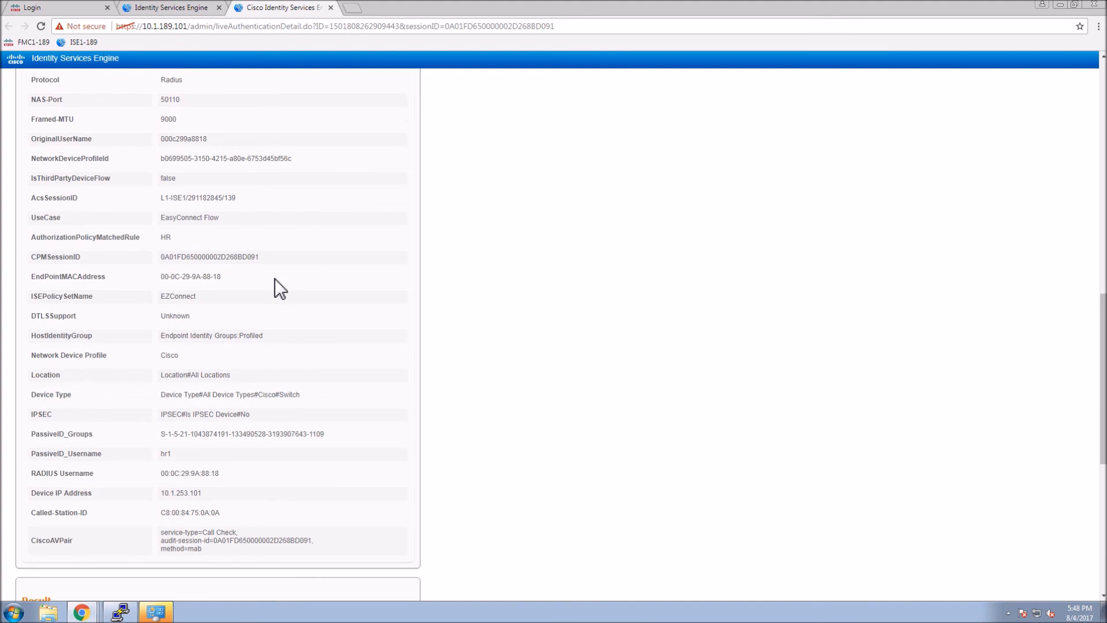
scroll(274, 279, down, 2)
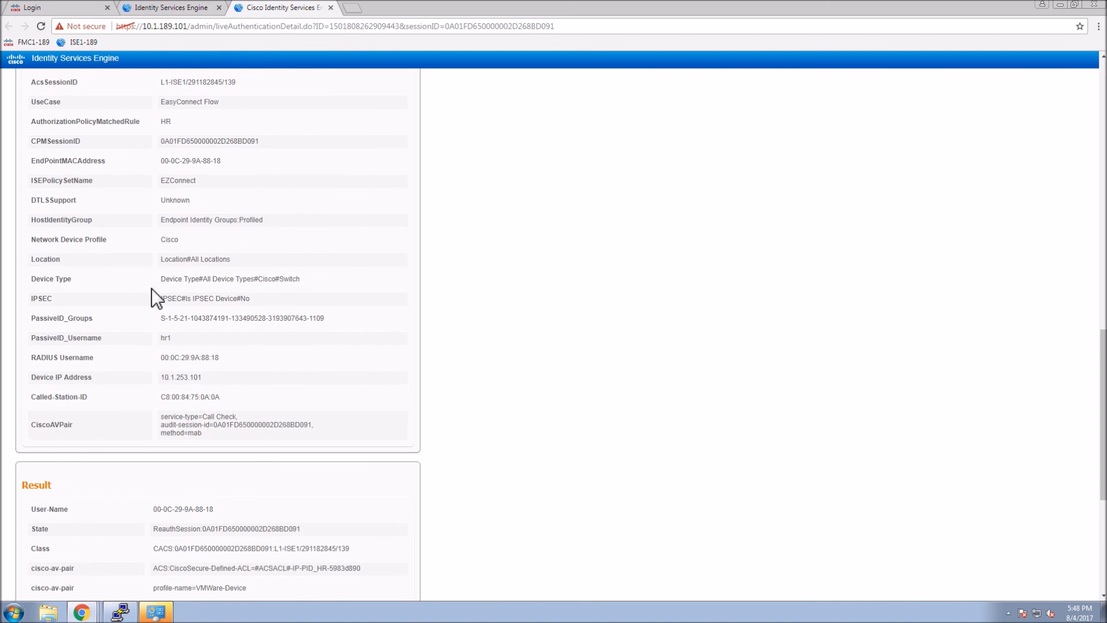
drag(158, 339, 223, 345)
scroll(261, 340, down, 2)
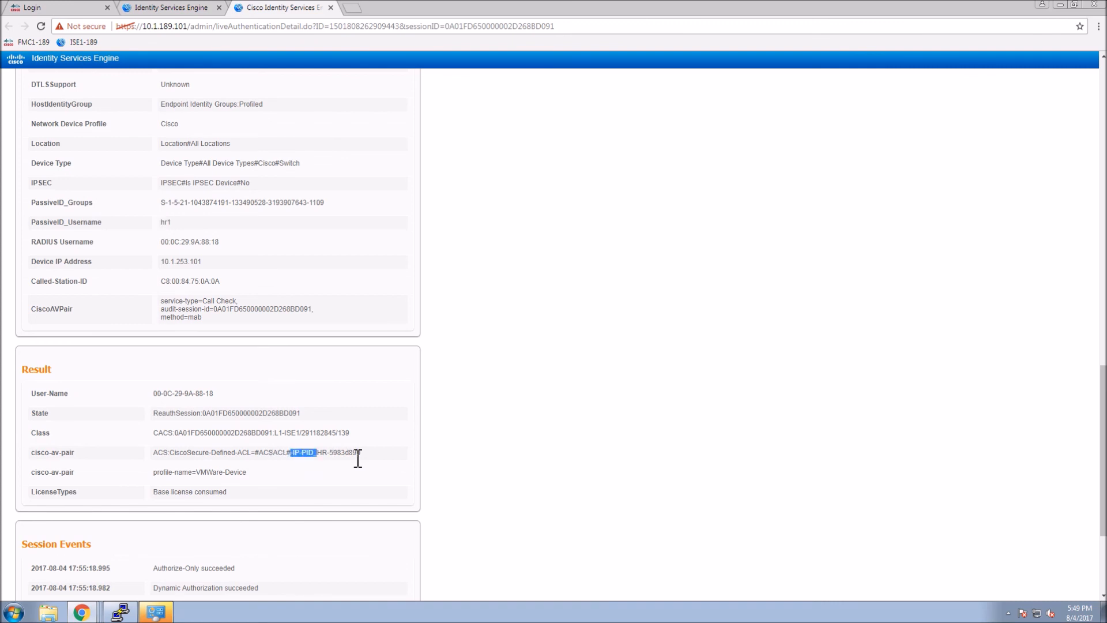
drag(358, 459, 371, 455)
scroll(372, 455, down, 3)
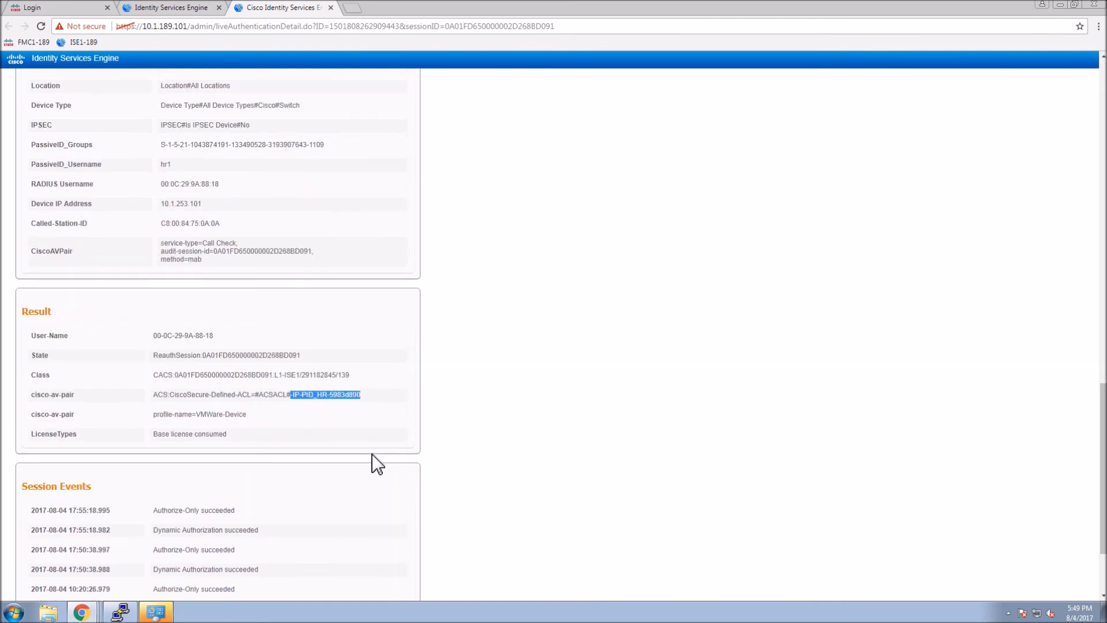